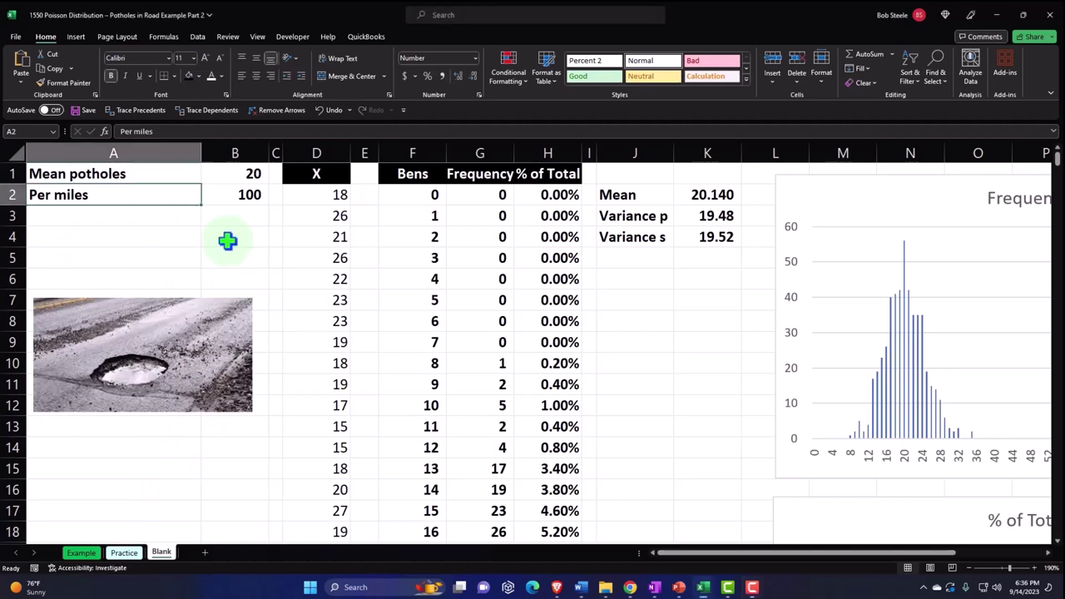
- Examine the mean potholes and per miles inputs, the X sample data, and the frequencies for bins 12 and 13
{"action": "left_click", "coordinate": [228, 241]}
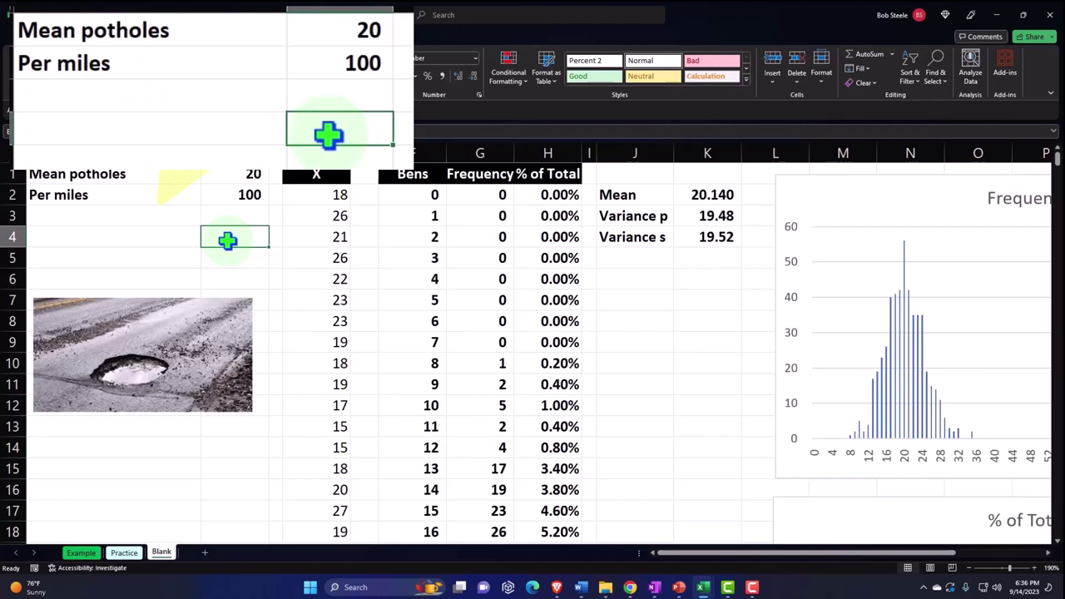
{"action": "left_click", "coordinate": [240, 195]}
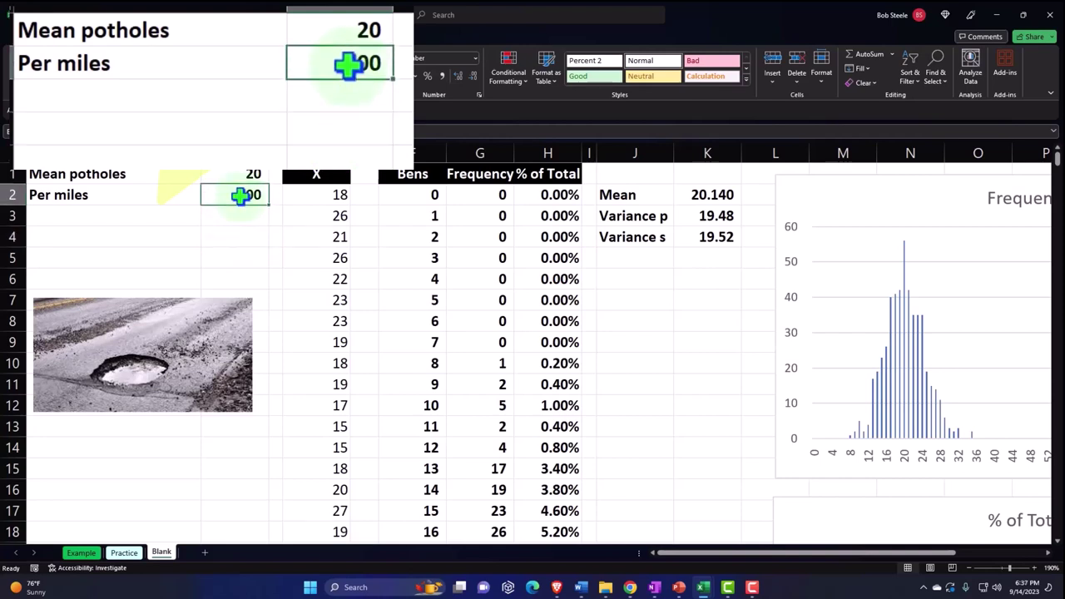
{"action": "left_click", "coordinate": [317, 198]}
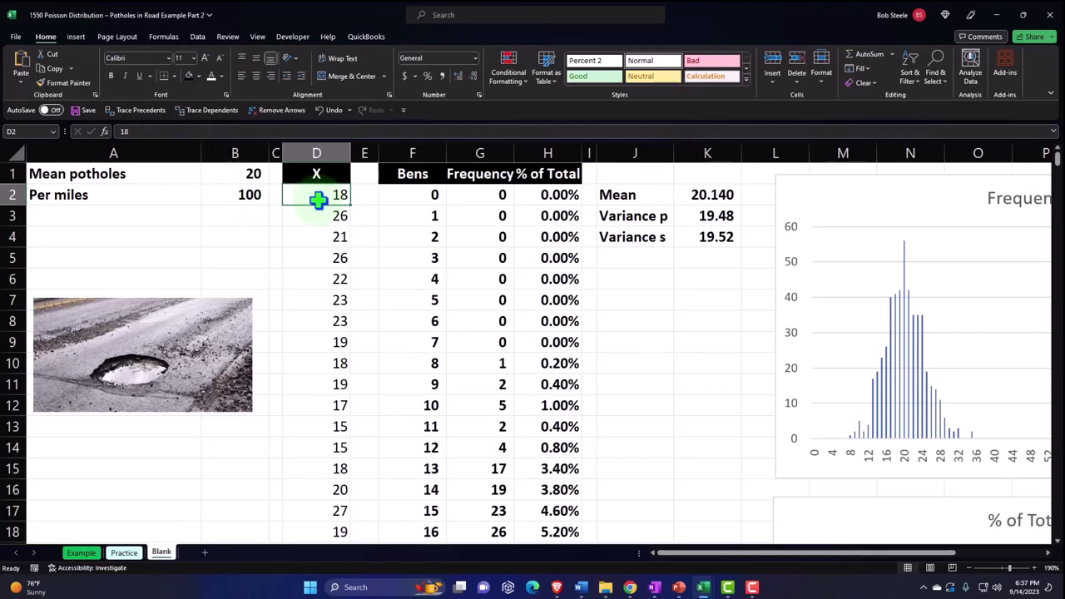
{"action": "left_click", "coordinate": [198, 37]}
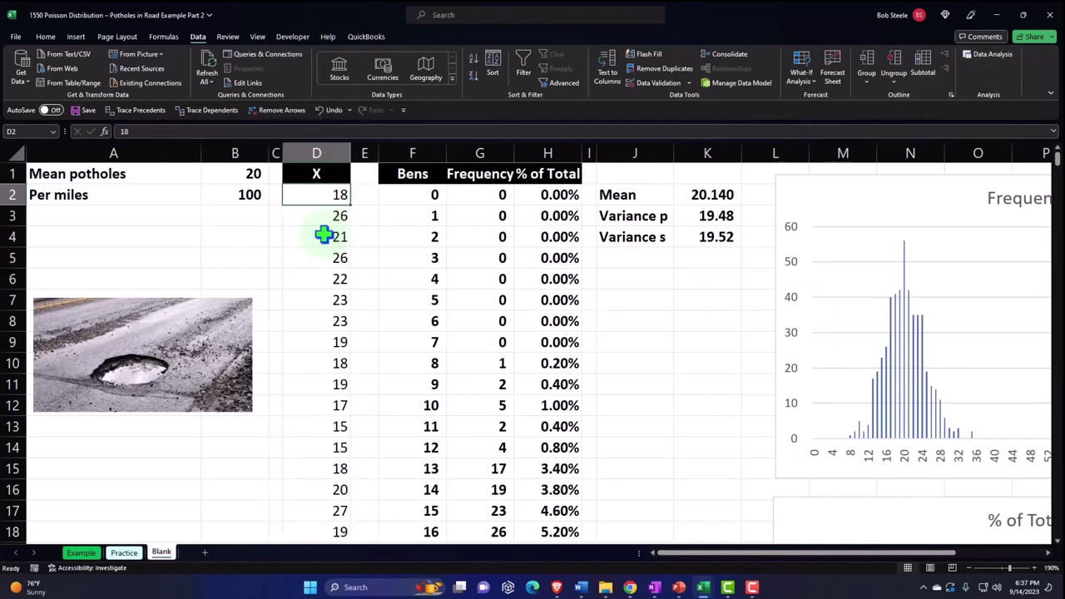
{"action": "left_click", "coordinate": [233, 172]}
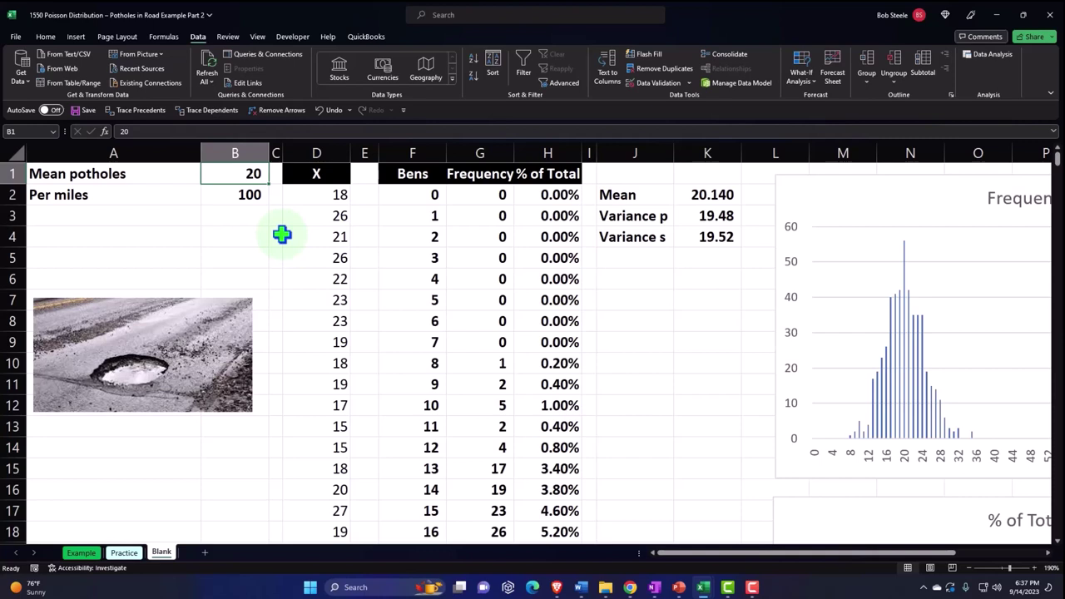
{"action": "left_click", "coordinate": [404, 235]}
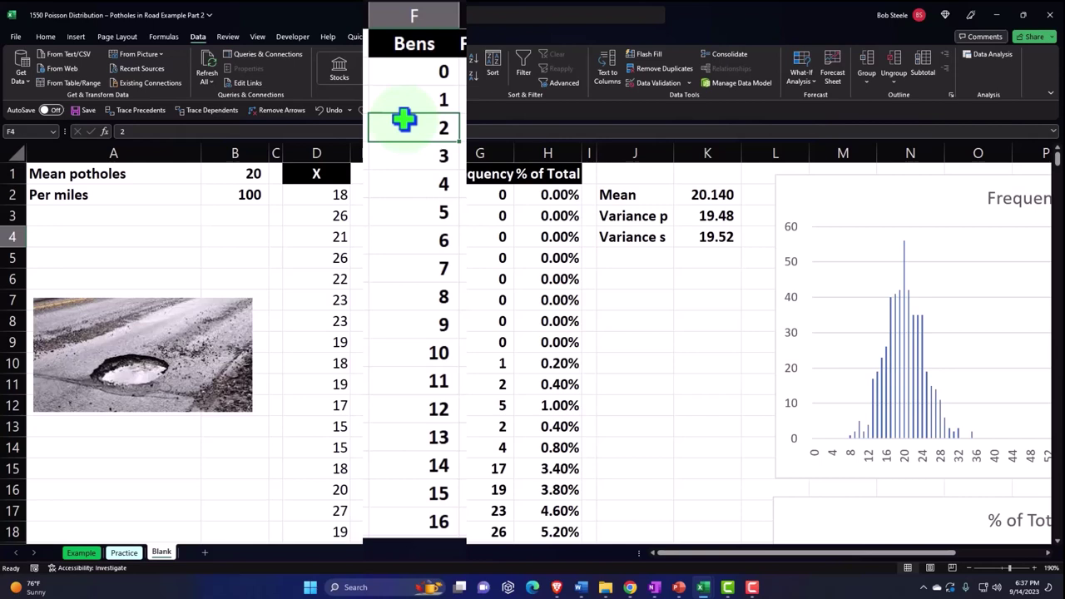
{"action": "scroll", "coordinate": [404, 120], "scroll_direction": "down", "scroll_amount": 1}
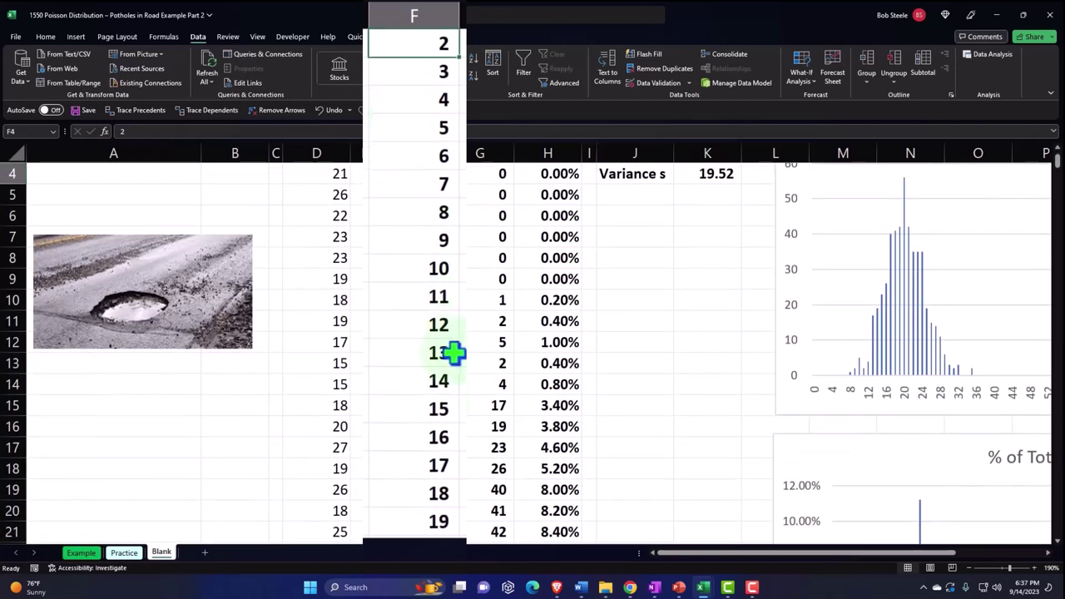
{"action": "left_click", "coordinate": [436, 325]}
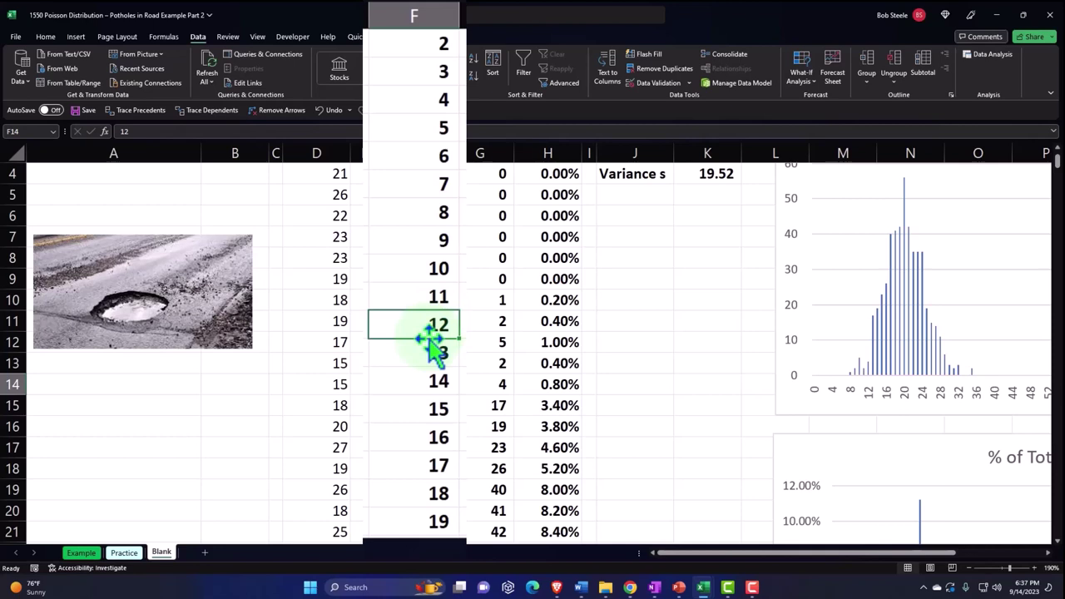
{"action": "key", "text": "Right"}
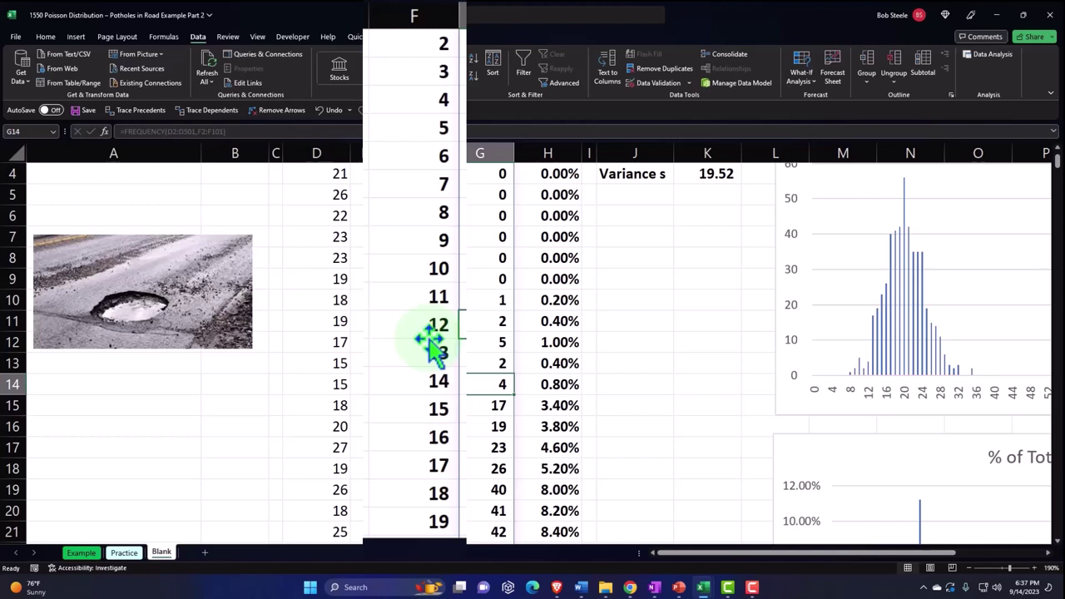
{"action": "left_click", "coordinate": [430, 338]}
{"action": "left_click", "coordinate": [431, 345]}
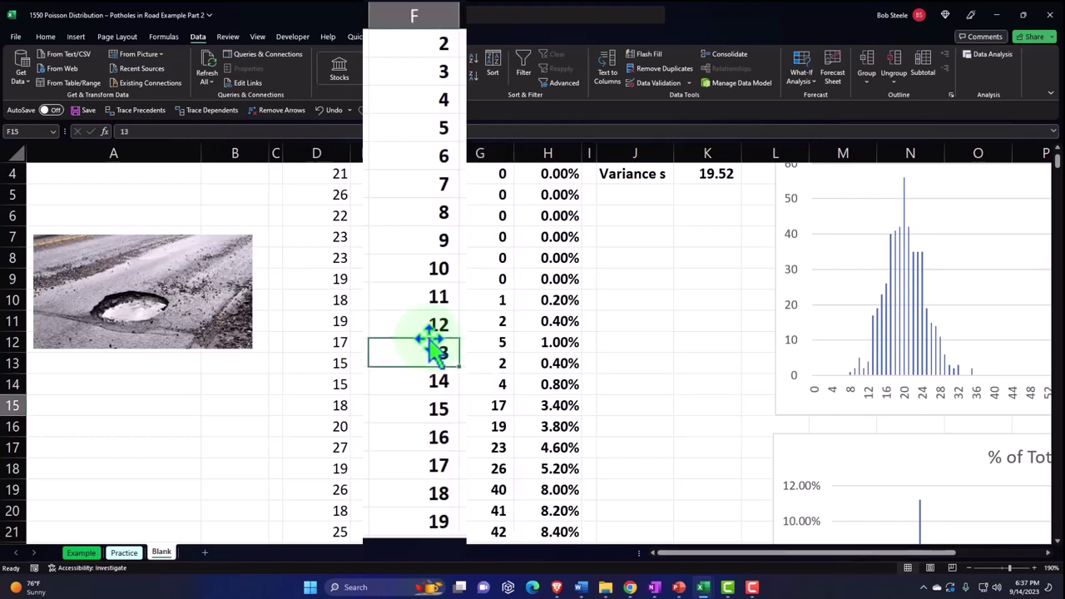
{"action": "key", "text": "Right"}
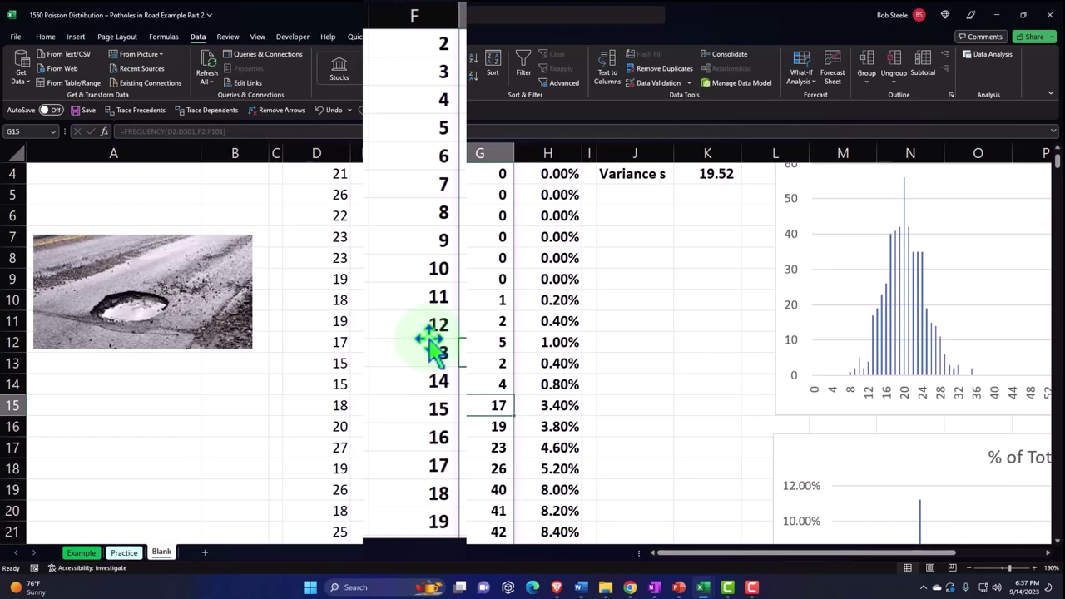
{"action": "scroll", "coordinate": [433, 341], "scroll_direction": "up", "scroll_amount": 1}
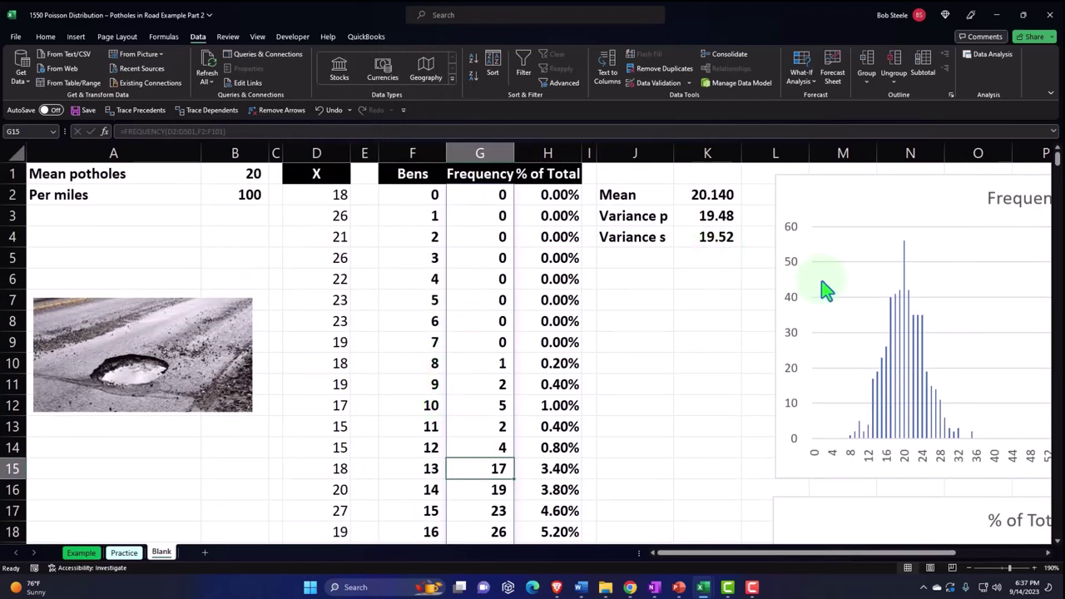
- Examine the Frequency and % of Total charts, the percentage formula in H14, and the mean and population variance formulas
{"action": "left_click", "coordinate": [851, 193]}
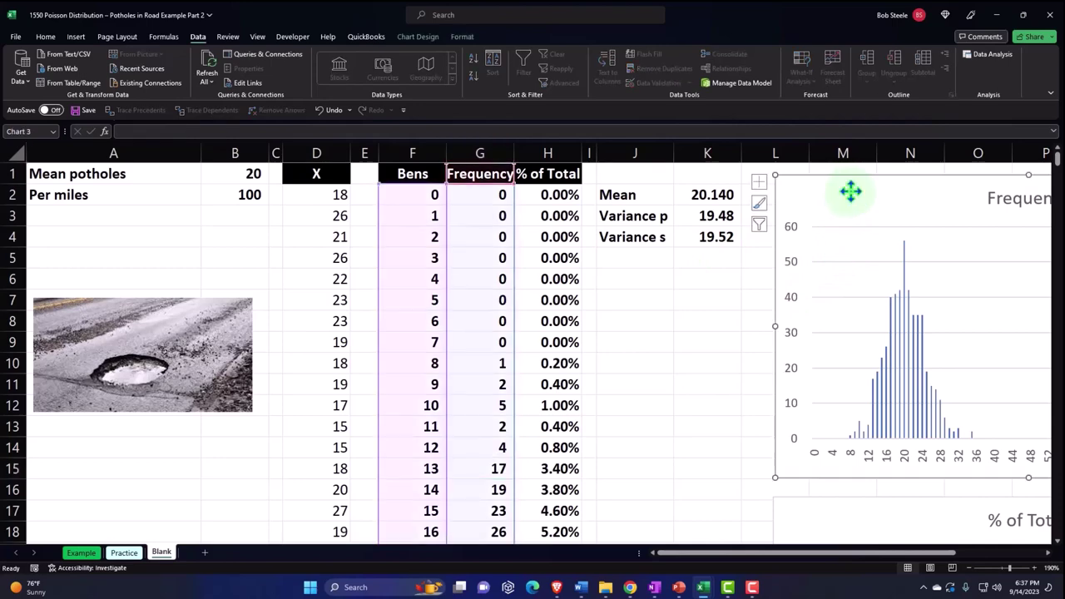
{"action": "scroll", "coordinate": [694, 369], "scroll_direction": "down", "scroll_amount": 3}
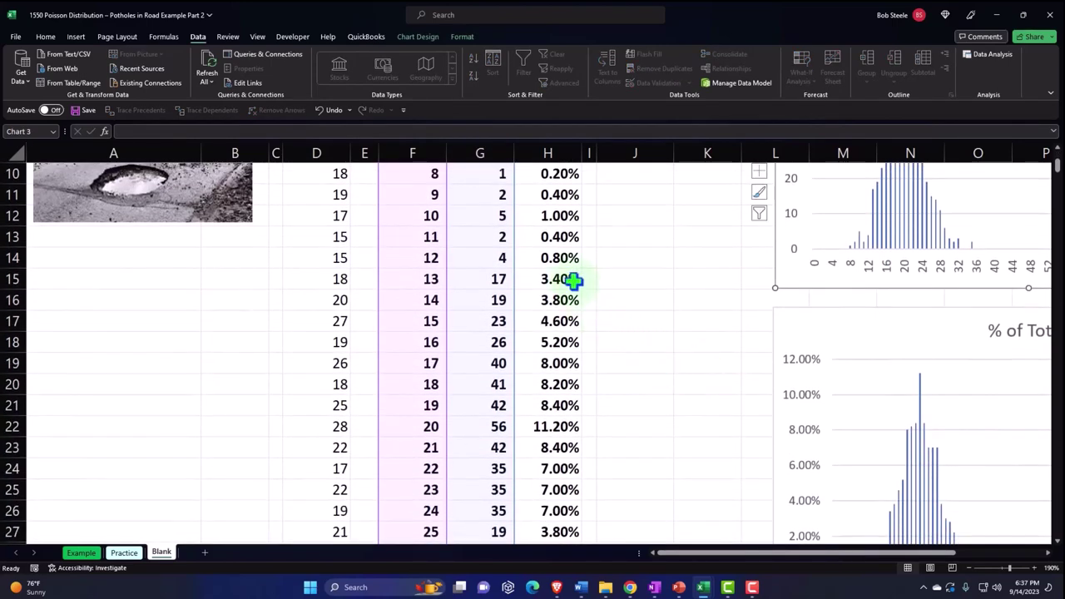
{"action": "double_click", "coordinate": [553, 257]}
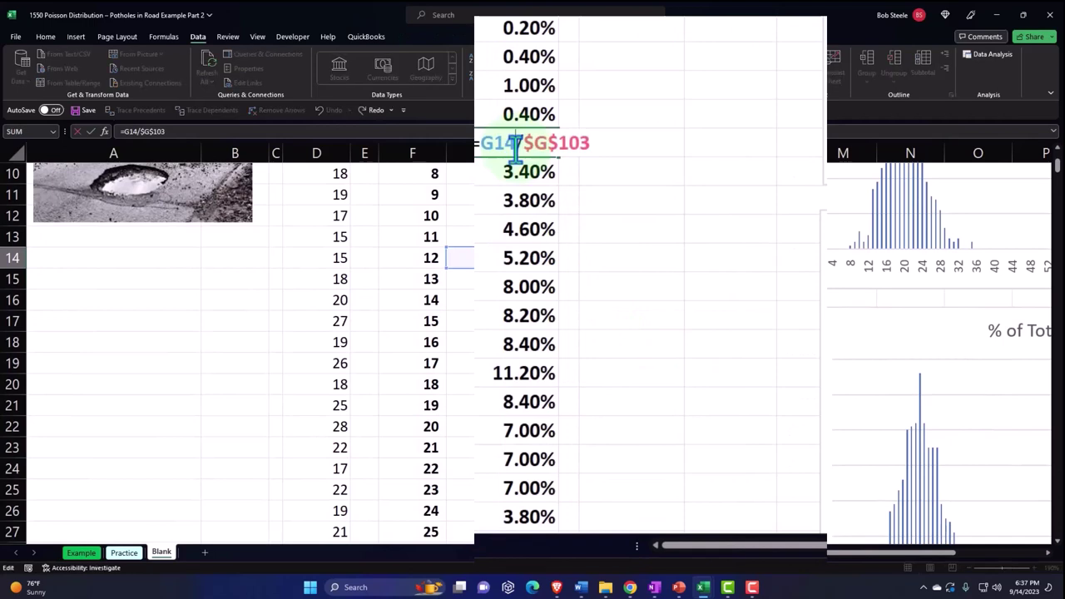
{"action": "key", "text": "Return"}
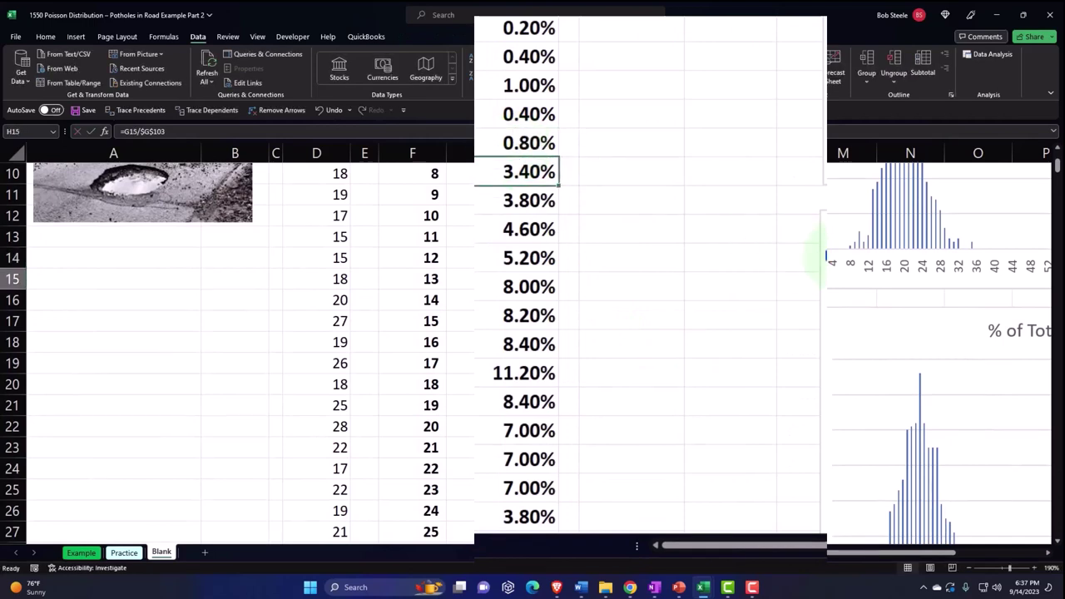
{"action": "left_click", "coordinate": [841, 330]}
{"action": "scroll", "coordinate": [841, 331], "scroll_direction": "down", "scroll_amount": 1}
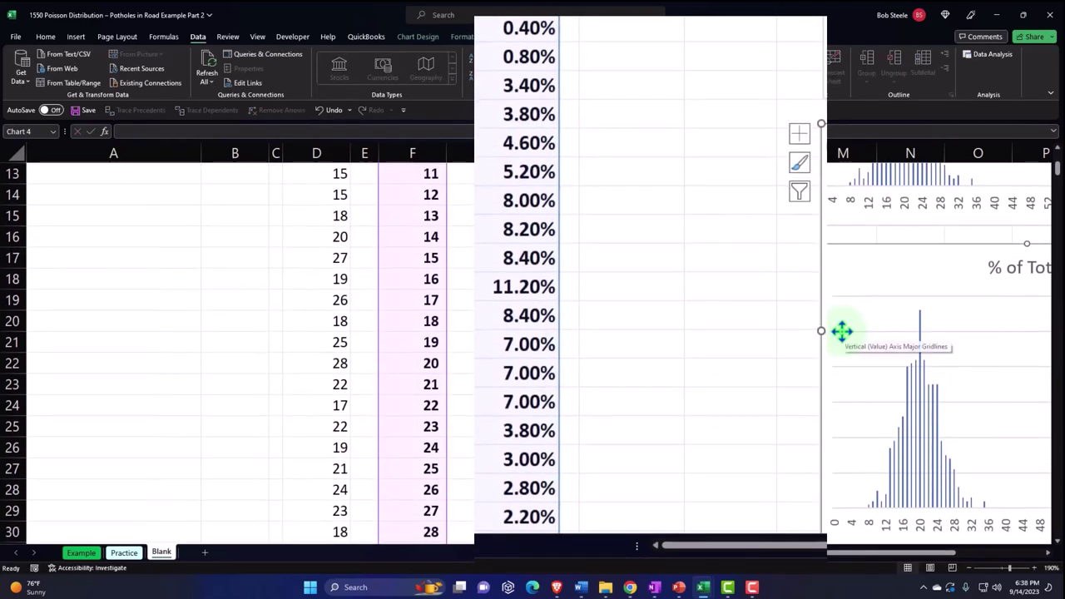
{"action": "scroll", "coordinate": [841, 331], "scroll_direction": "up", "scroll_amount": 4}
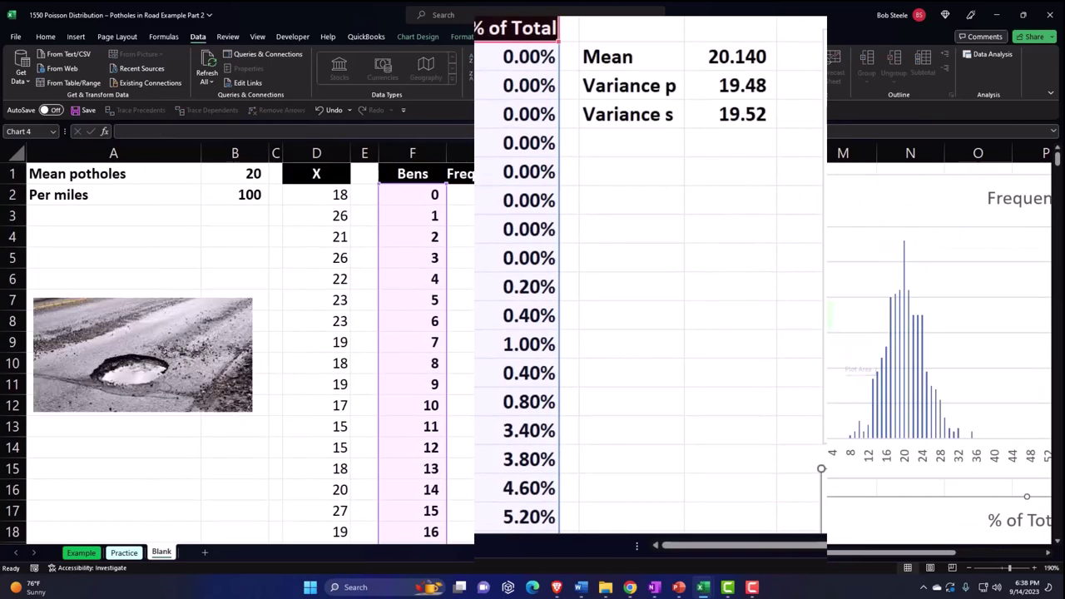
{"action": "left_click", "coordinate": [727, 62]}
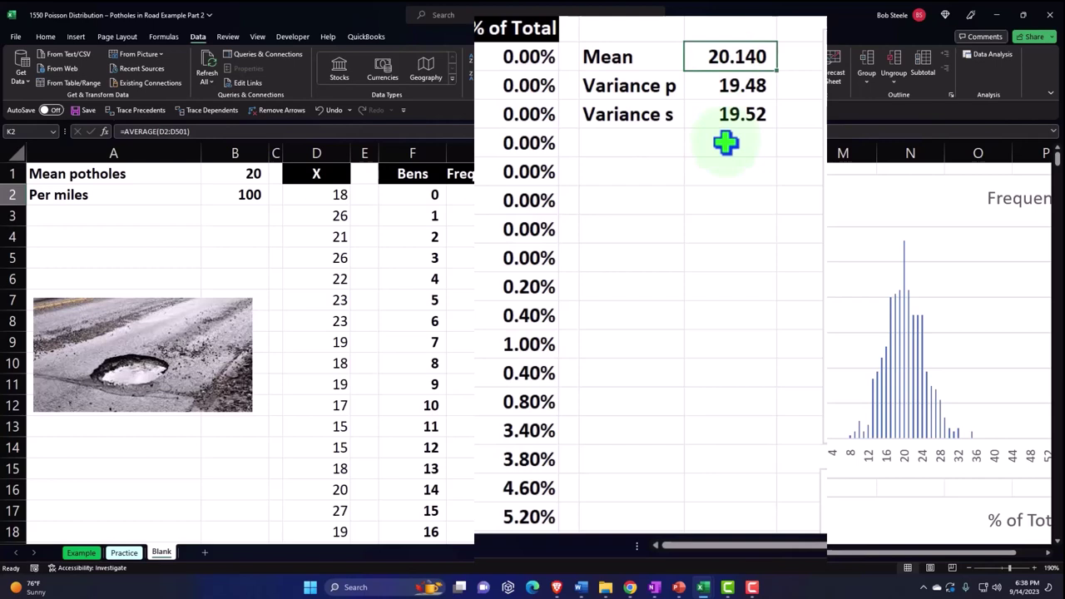
{"action": "left_click", "coordinate": [736, 87]}
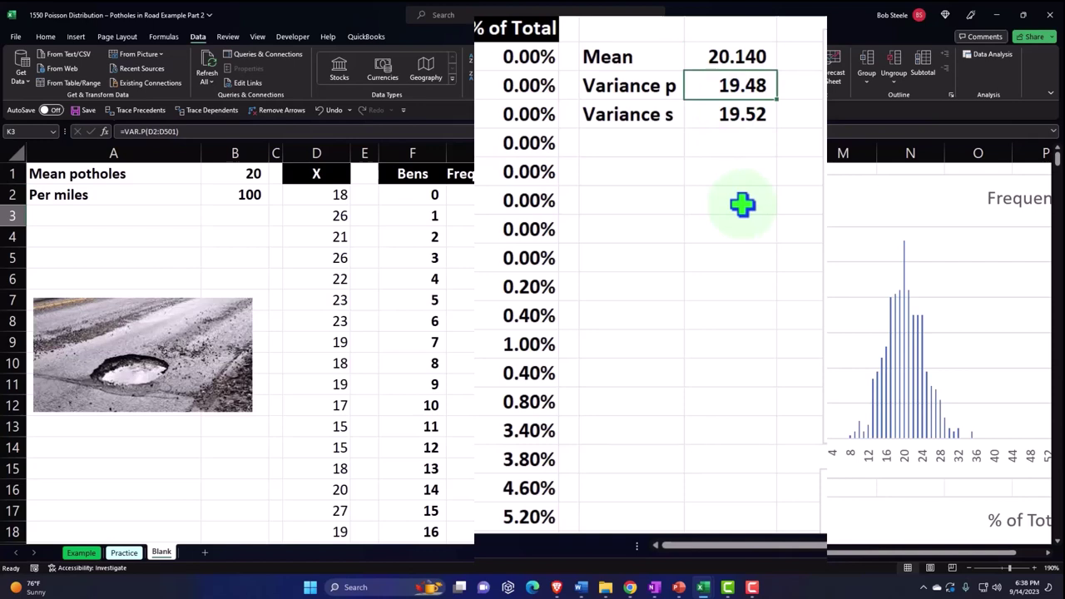
- Link cell U1 to the Mean potholes label with the formula =A1
{"action": "key", "text": "Right"}
{"action": "key", "text": "Right"}
{"action": "key", "text": "Right"}
{"action": "key", "text": "Right"}
{"action": "key", "text": "Right"}
{"action": "key", "text": "Right"}
{"action": "key", "text": "Right"}
{"action": "key", "text": "Right"}
{"action": "key", "text": "Right"}
{"action": "key", "text": "Right"}
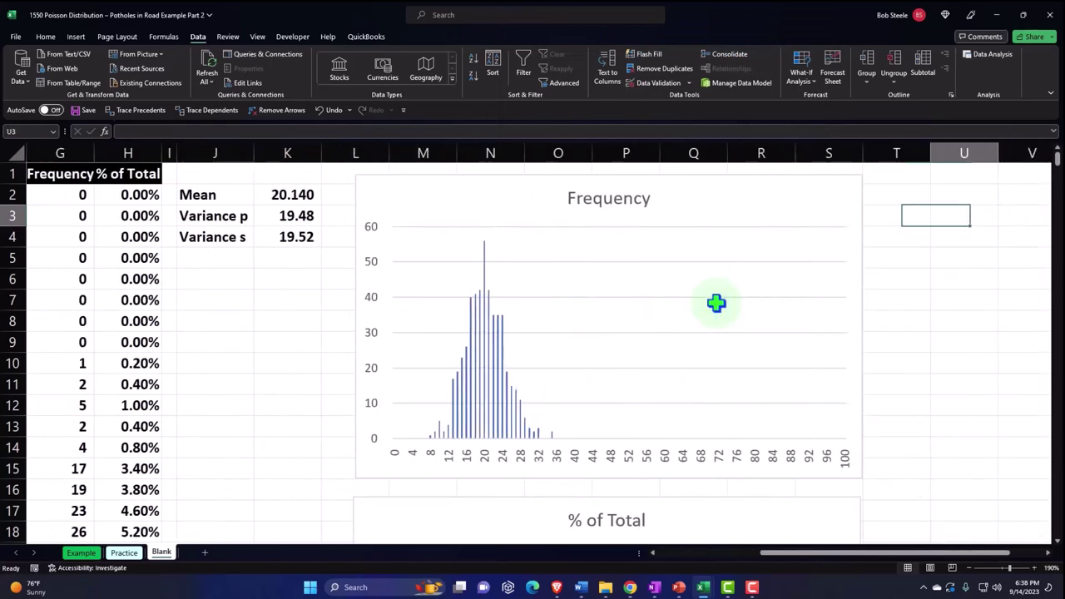
{"action": "key", "text": "Right"}
{"action": "key", "text": "Right"}
{"action": "key", "text": "Right"}
{"action": "key", "text": "Left"}
{"action": "key", "text": "Left"}
{"action": "key", "text": "Left"}
{"action": "key", "text": "Left"}
{"action": "key", "text": "Up"}
{"action": "key", "text": "Up"}
{"action": "key", "text": "Right"}
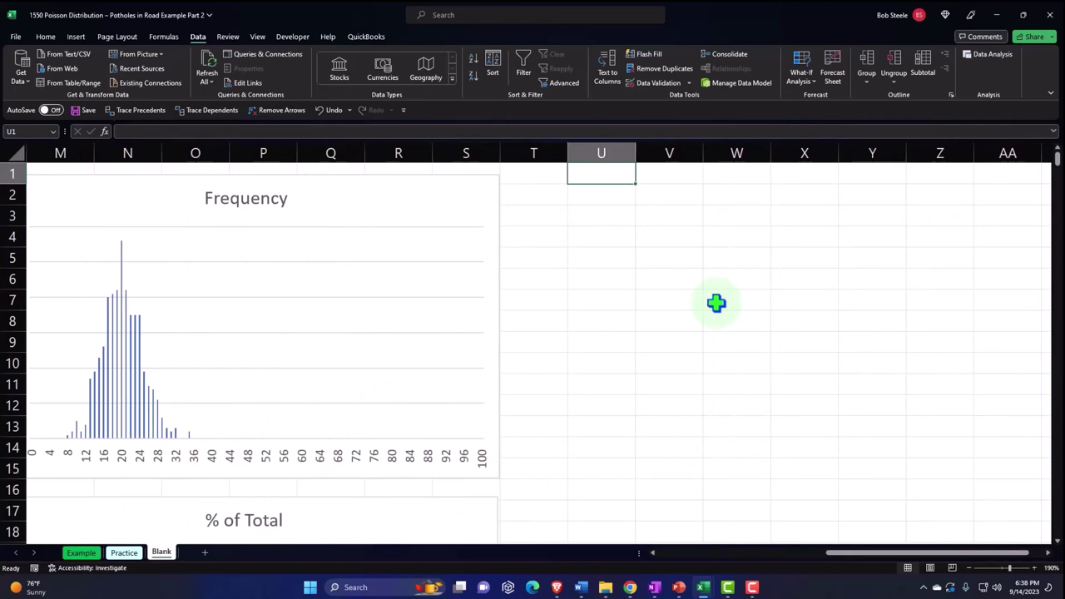
{"action": "type", "text": "="}
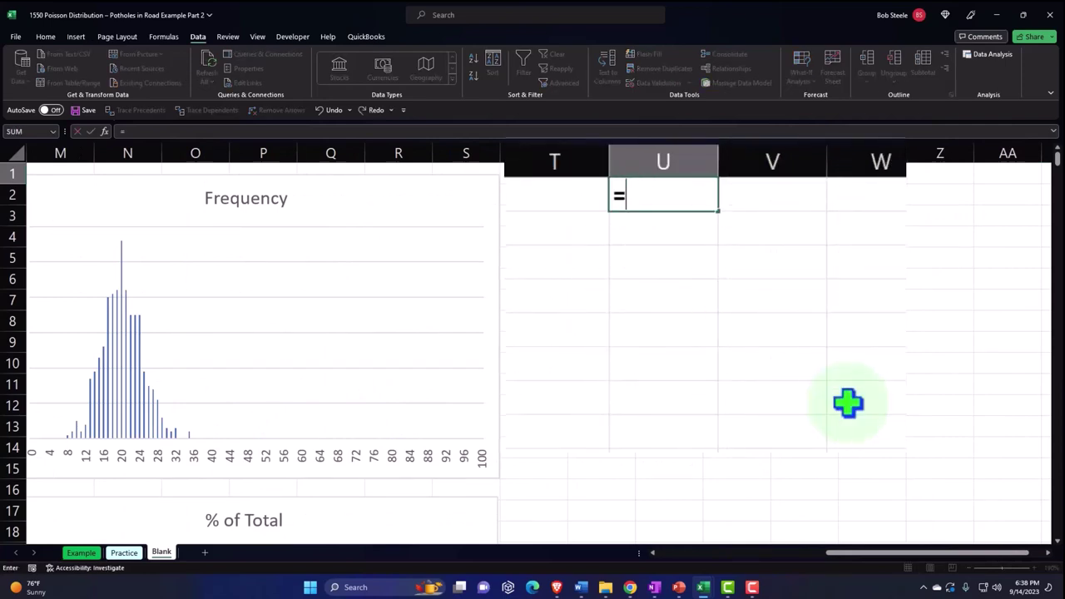
{"action": "key", "text": "Left"}
{"action": "key", "text": "Left"}
{"action": "key", "text": "Left"}
{"action": "key", "text": "Left"}
{"action": "key", "text": "Left"}
{"action": "key", "text": "Left"}
{"action": "key", "text": "Left"}
{"action": "key", "text": "Left"}
{"action": "key", "text": "Left"}
{"action": "key", "text": "Left"}
{"action": "key", "text": "Left"}
{"action": "key", "text": "Left"}
{"action": "key", "text": "Left"}
{"action": "key", "text": "Left"}
{"action": "key", "text": "Left"}
{"action": "key", "text": "Left"}
{"action": "key", "text": "Left"}
{"action": "key", "text": "Left"}
{"action": "key", "text": "Left"}
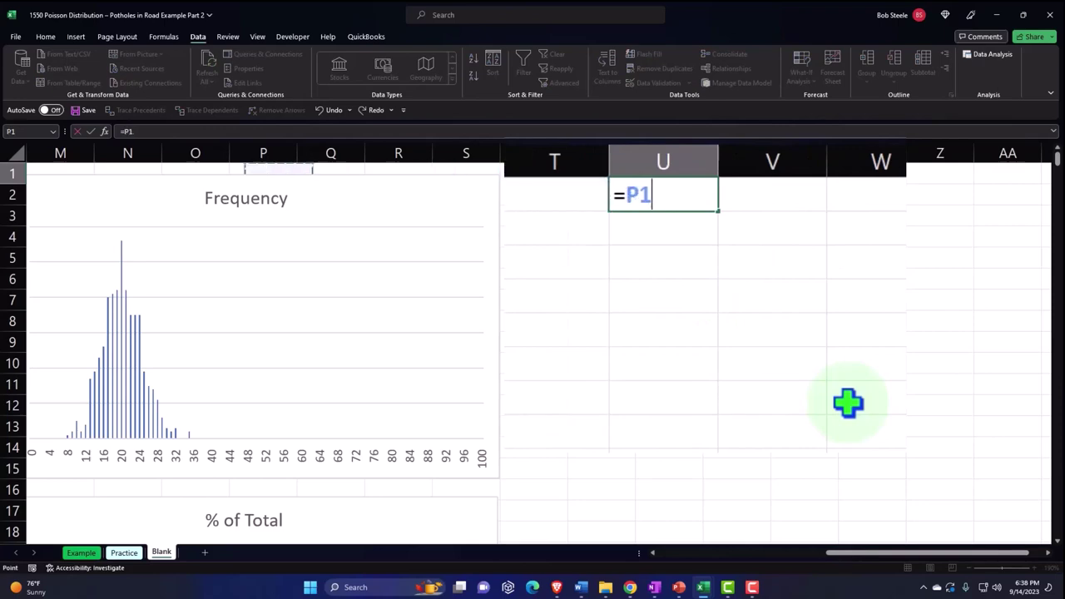
{"action": "key", "text": "Left"}
{"action": "key", "text": "Return"}
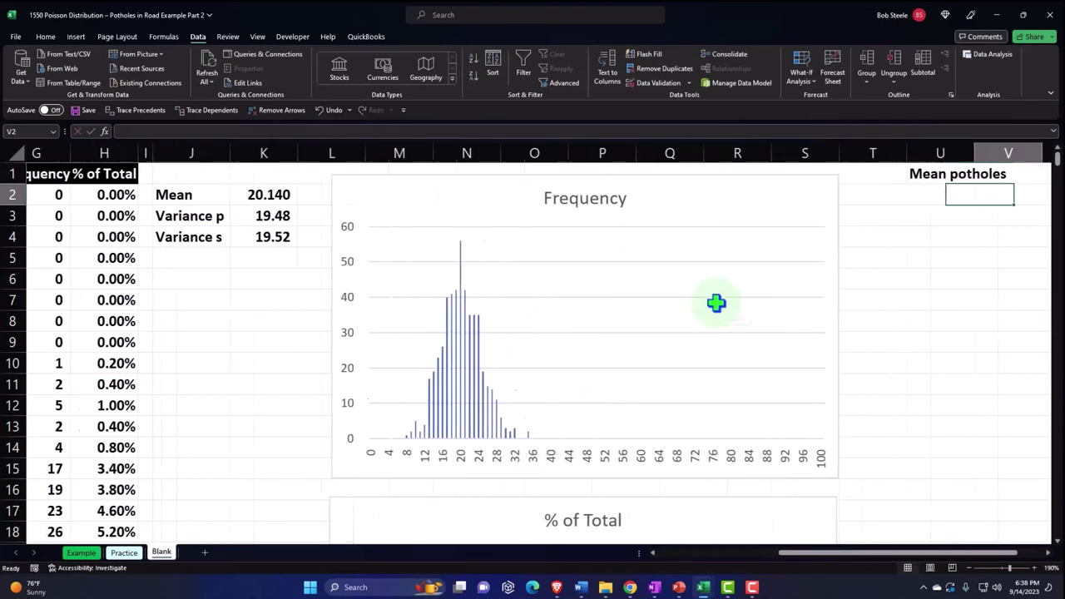
- Fill the label formula in U1 down to U2 and widen column U to fit the Mean potholes label
{"action": "key", "text": "Right"}
{"action": "key", "text": "Right"}
{"action": "key", "text": "Right"}
{"action": "key", "text": "Right"}
{"action": "key", "text": "Right"}
{"action": "key", "text": "Right"}
{"action": "key", "text": "Right"}
{"action": "key", "text": "Right"}
{"action": "key", "text": "Left"}
{"action": "key", "text": "Left"}
{"action": "key", "text": "Left"}
{"action": "key", "text": "Left"}
{"action": "key", "text": "Left"}
{"action": "key", "text": "Left"}
{"action": "key", "text": "Left"}
{"action": "key", "text": "Left"}
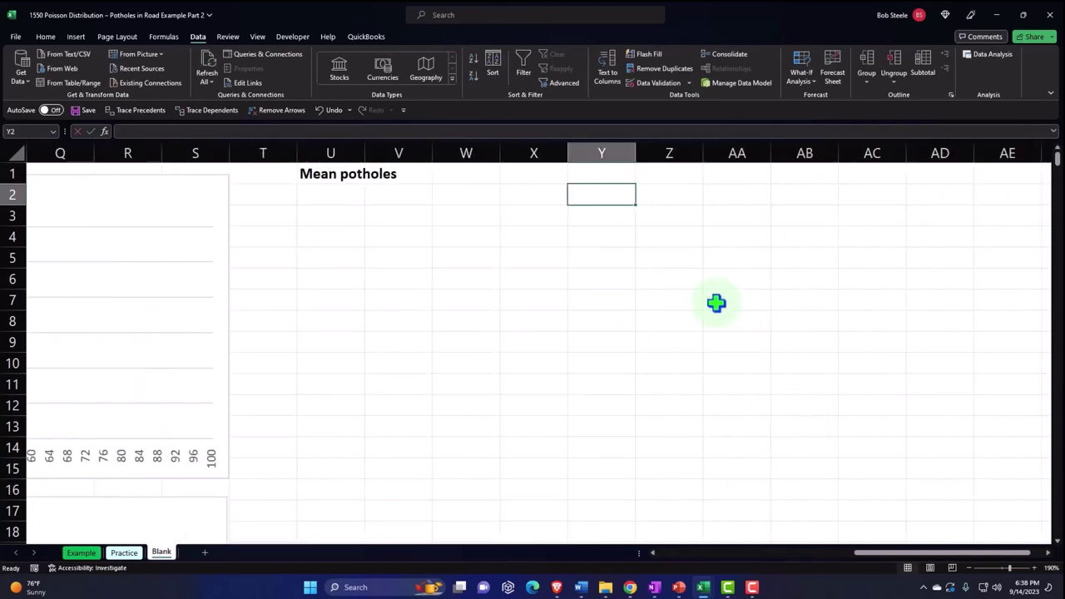
{"action": "key", "text": "Left"}
{"action": "key", "text": "Up"}
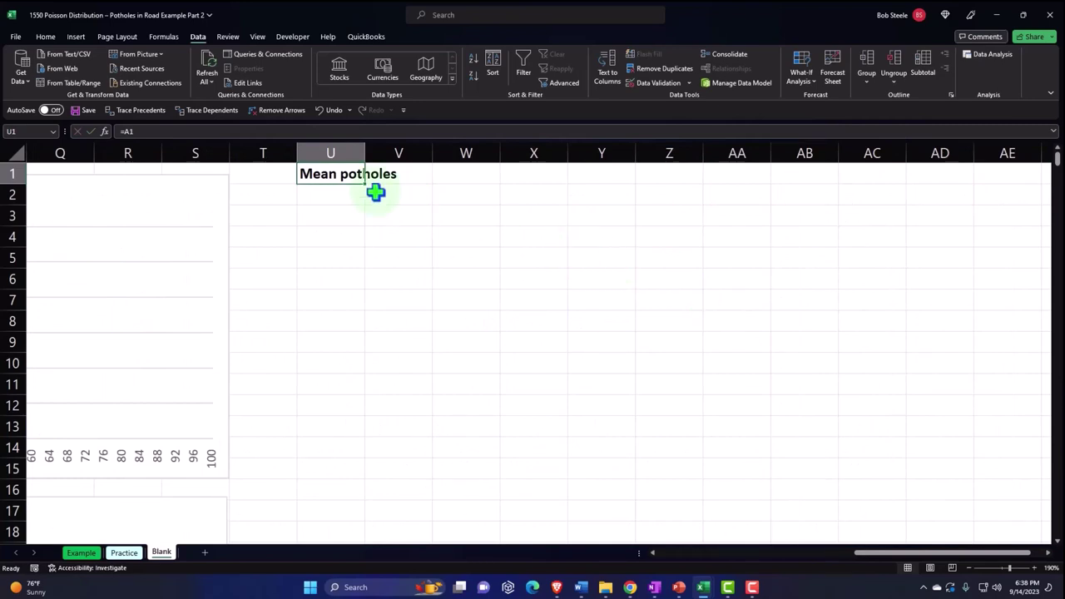
{"action": "left_click_drag", "start_coordinate": [363, 183], "coordinate": [364, 198]}
{"action": "left_click_drag", "start_coordinate": [364, 154], "coordinate": [406, 158]}
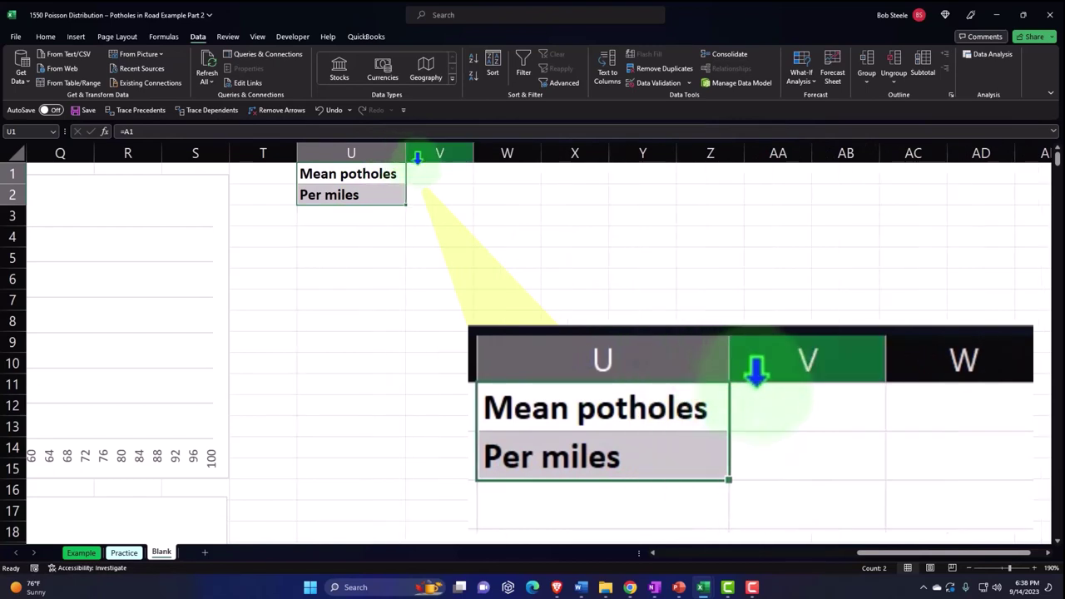
- Link V1 to the mean potholes value in B1 and fill the formula down to V2 for the per miles value
{"action": "left_click", "coordinate": [428, 170]}
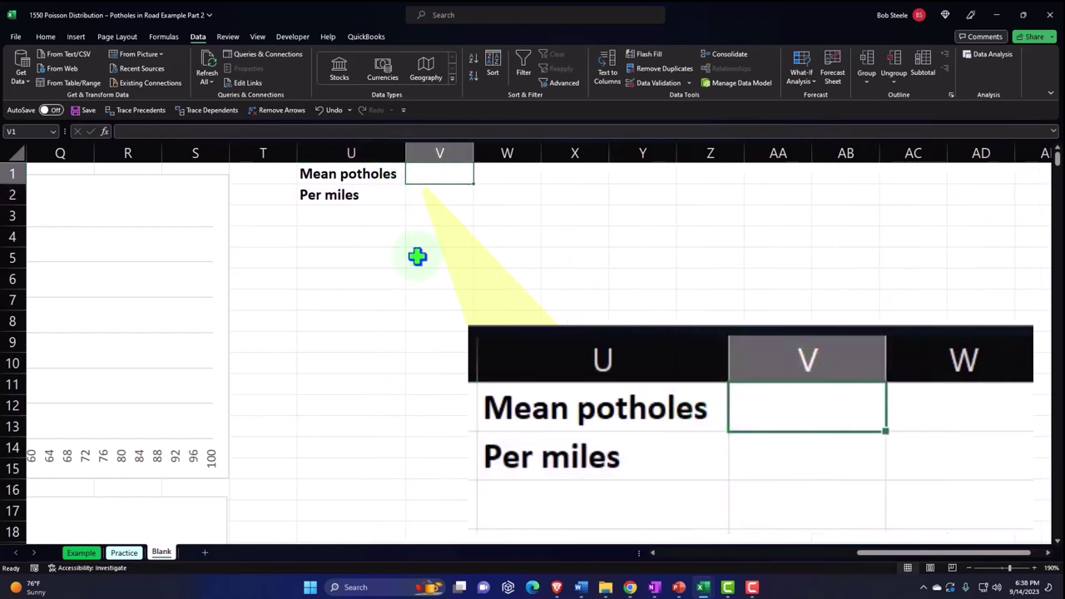
{"action": "type", "text": "="}
{"action": "key", "text": "Left"}
{"action": "key", "text": "Left"}
{"action": "key", "text": "Left"}
{"action": "key", "text": "Left"}
{"action": "key", "text": "Left"}
{"action": "key", "text": "Left"}
{"action": "key", "text": "Left"}
{"action": "key", "text": "Left"}
{"action": "key", "text": "Left"}
{"action": "key", "text": "Left"}
{"action": "key", "text": "Left"}
{"action": "key", "text": "Left"}
{"action": "key", "text": "Left"}
{"action": "key", "text": "Left"}
{"action": "key", "text": "Left"}
{"action": "key", "text": "Left"}
{"action": "key", "text": "Left"}
{"action": "key", "text": "Left"}
{"action": "key", "text": "Left"}
{"action": "key", "text": "Left"}
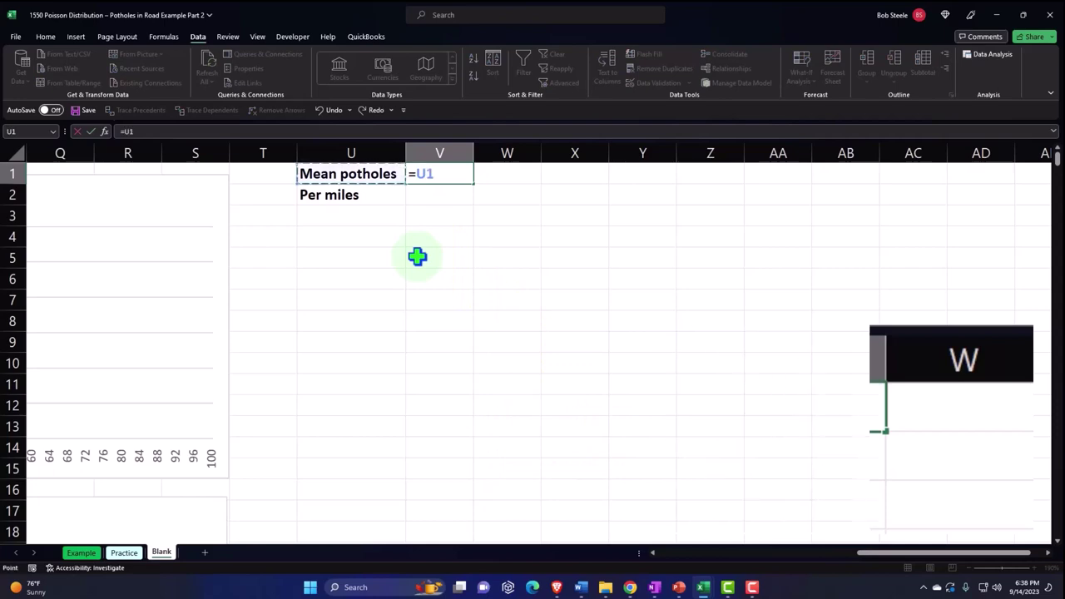
{"action": "key", "text": "Right"}
{"action": "key", "text": "Return"}
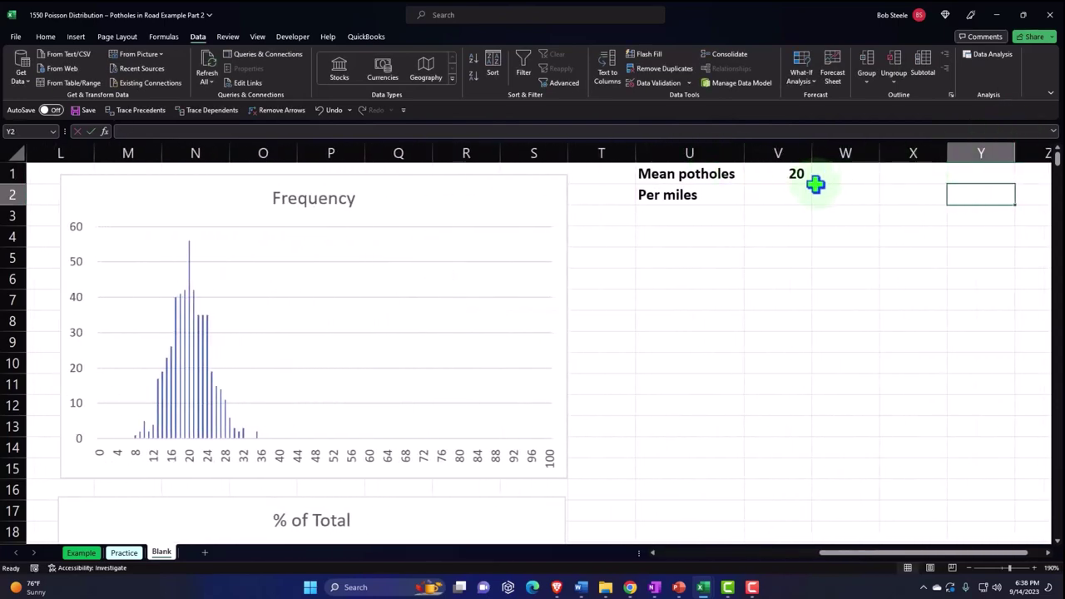
{"action": "left_click", "coordinate": [807, 179]}
{"action": "left_click_drag", "start_coordinate": [811, 186], "coordinate": [813, 202]}
- Enter the column header X in cell X1, one empty column away from the linked pothole inputs
{"action": "left_click", "coordinate": [757, 225]}
{"action": "key", "text": "Right"}
{"action": "key", "text": "Right"}
{"action": "key", "text": "Right"}
{"action": "key", "text": "Right"}
{"action": "key", "text": "Right"}
{"action": "key", "text": "Right"}
{"action": "key", "text": "Right"}
{"action": "key", "text": "Right"}
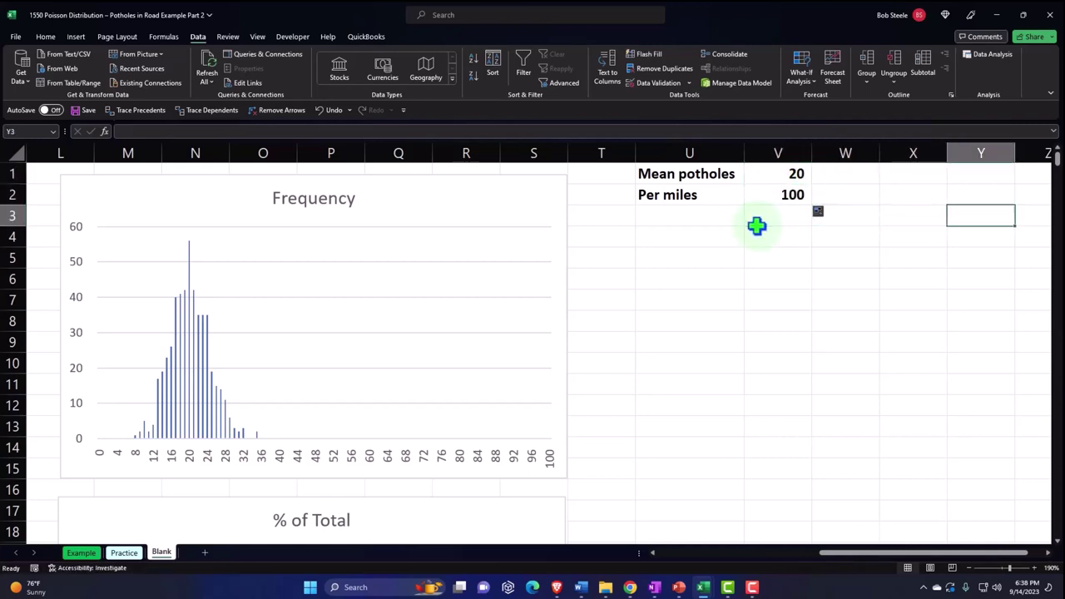
{"action": "key", "text": "Right"}
{"action": "key", "text": "Right"}
{"action": "key", "text": "Right"}
{"action": "key", "text": "Right"}
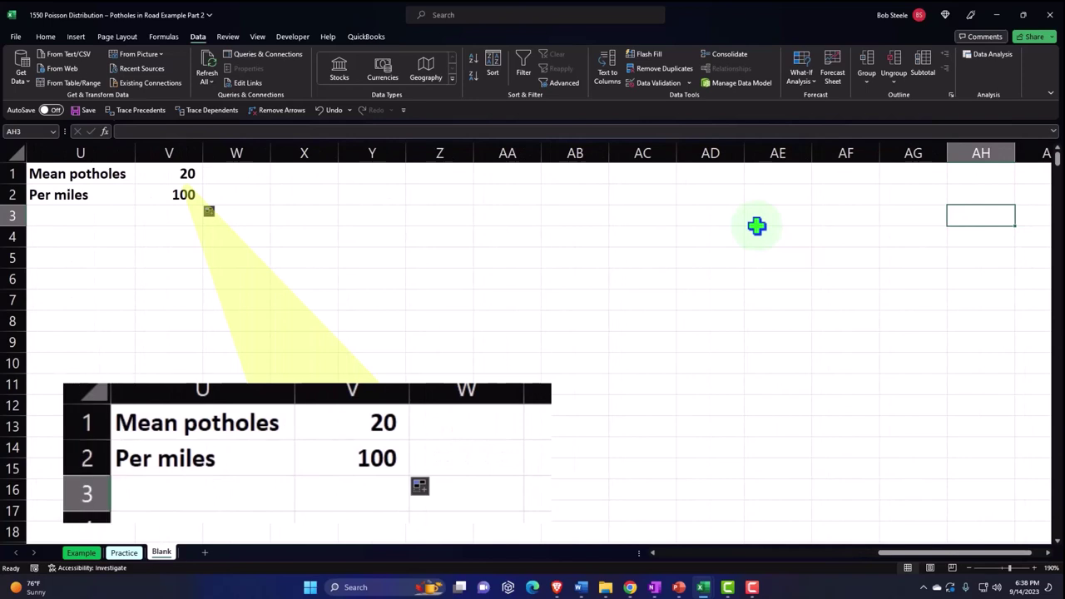
{"action": "key", "text": "Left"}
{"action": "key", "text": "Left"}
{"action": "key", "text": "Left"}
{"action": "key", "text": "Left"}
{"action": "key", "text": "Left"}
{"action": "key", "text": "Left"}
{"action": "key", "text": "Left"}
{"action": "key", "text": "Left"}
{"action": "key", "text": "Left"}
{"action": "key", "text": "Left"}
{"action": "key", "text": "Up"}
{"action": "key", "text": "Up"}
{"action": "type", "text": "X"}
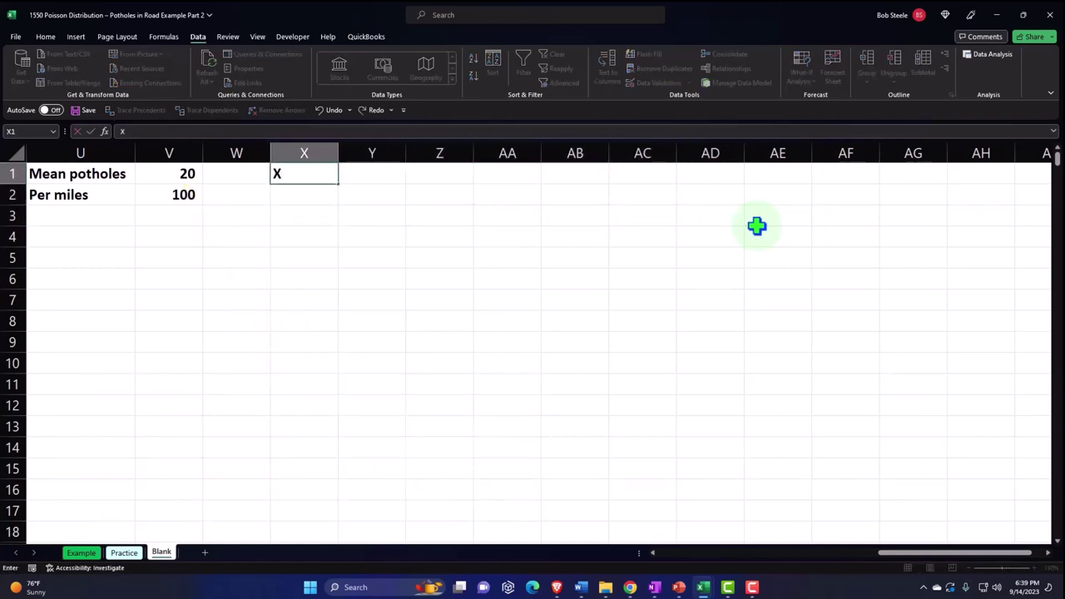
{"action": "key", "text": "Right"}
{"action": "key", "text": "Down"}
{"action": "key", "text": "Down"}
{"action": "key", "text": "Down"}
{"action": "key", "text": "Left"}
{"action": "key", "text": "Left"}
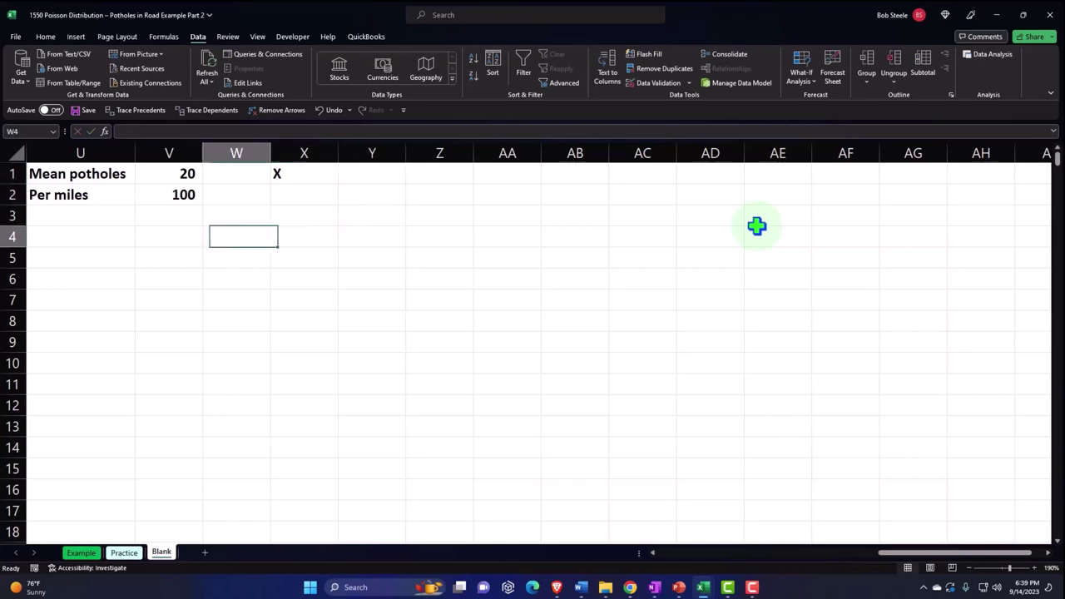
- Enter the label x=# of poholes in 100 mile in cell U4, below the linked pothole inputs
{"action": "key", "text": "Left"}
{"action": "key", "text": "Left"}
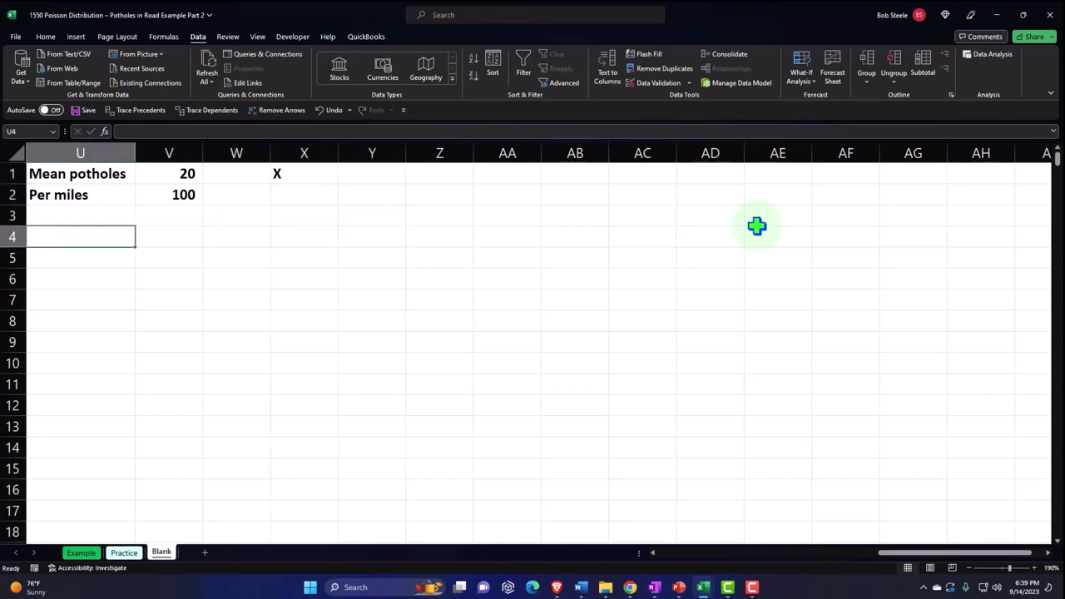
{"action": "type", "text": "x="}
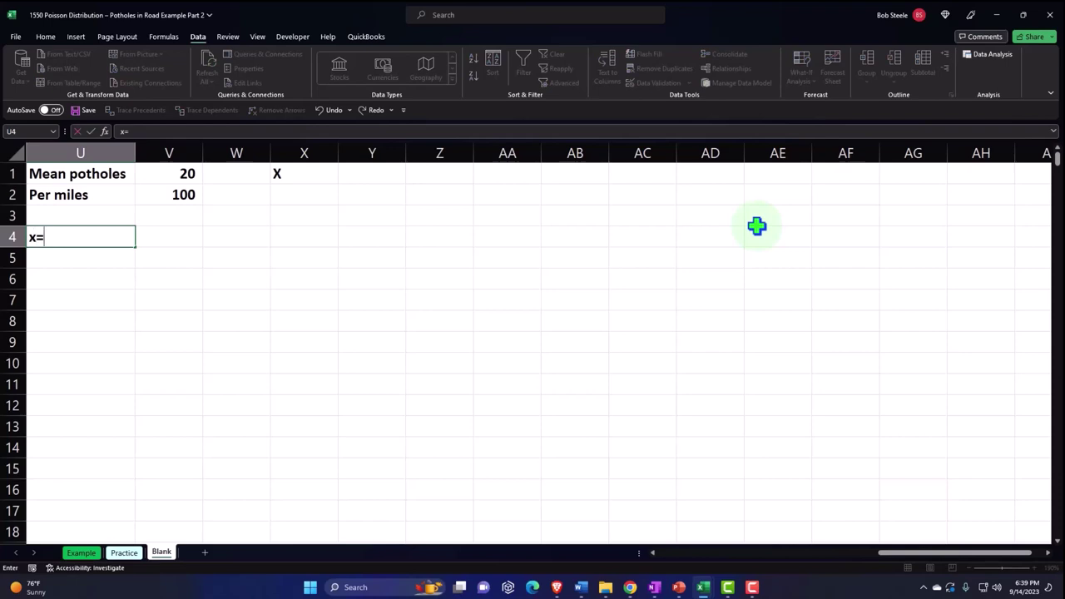
{"action": "type", "text": "# of "}
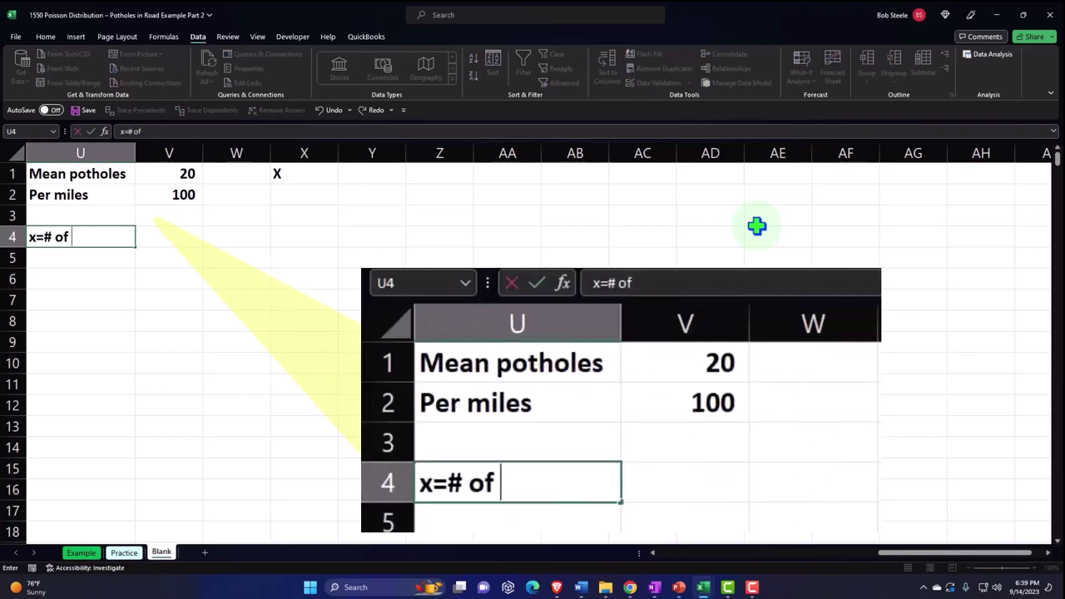
{"action": "type", "text": "poholes"}
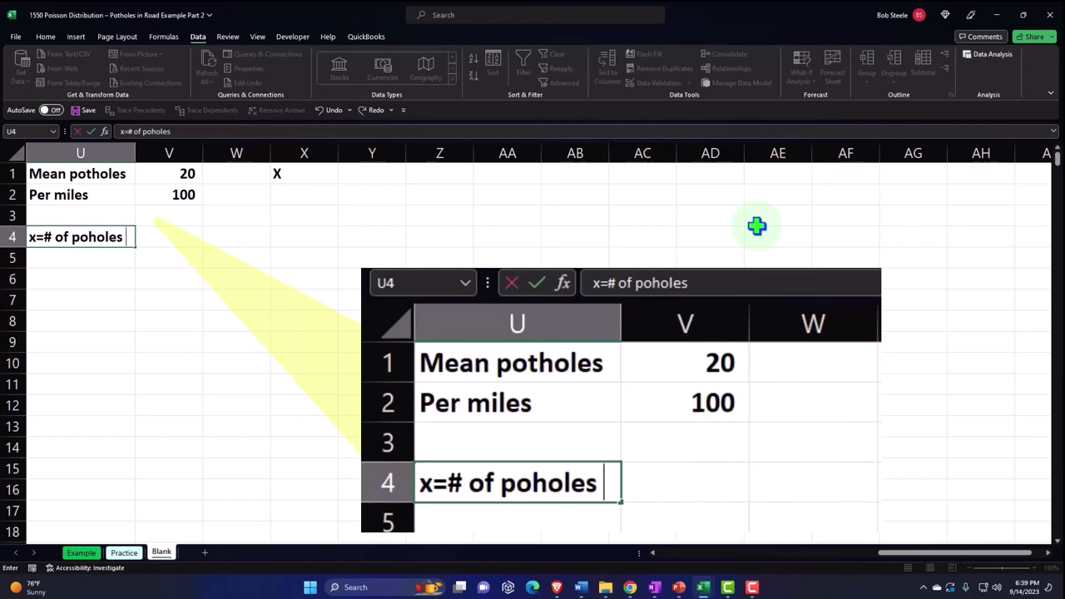
{"action": "type", "text": " in "}
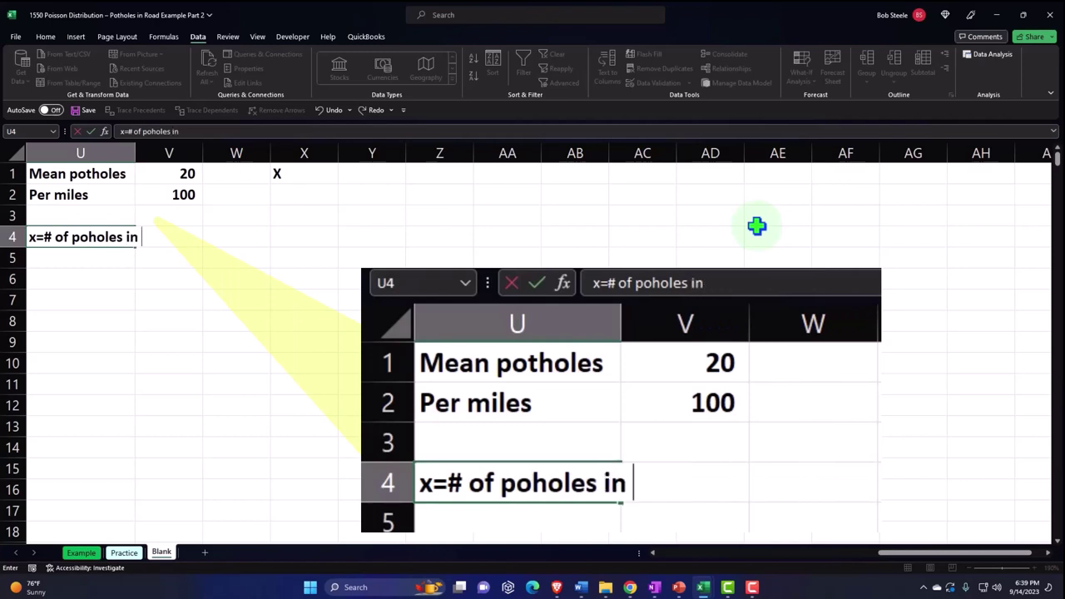
{"action": "type", "text": "100 mole"}
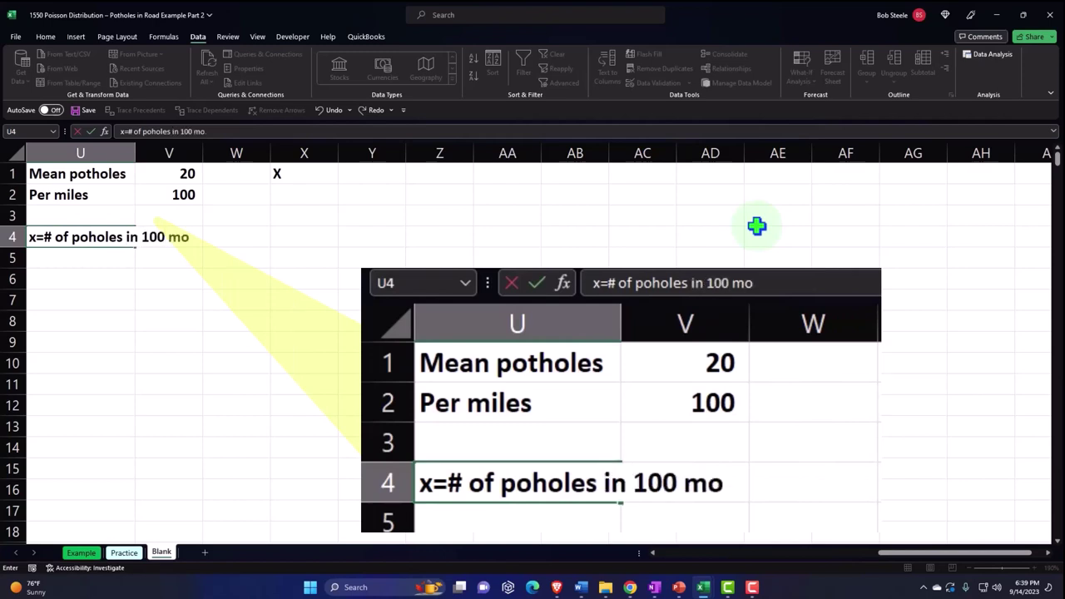
{"action": "key", "text": "BackSpace"}
{"action": "key", "text": "BackSpace"}
{"action": "key", "text": "BackSpace"}
{"action": "key", "text": "BackSpace"}
{"action": "type", "text": "ile"}
{"action": "key", "text": "Return"}
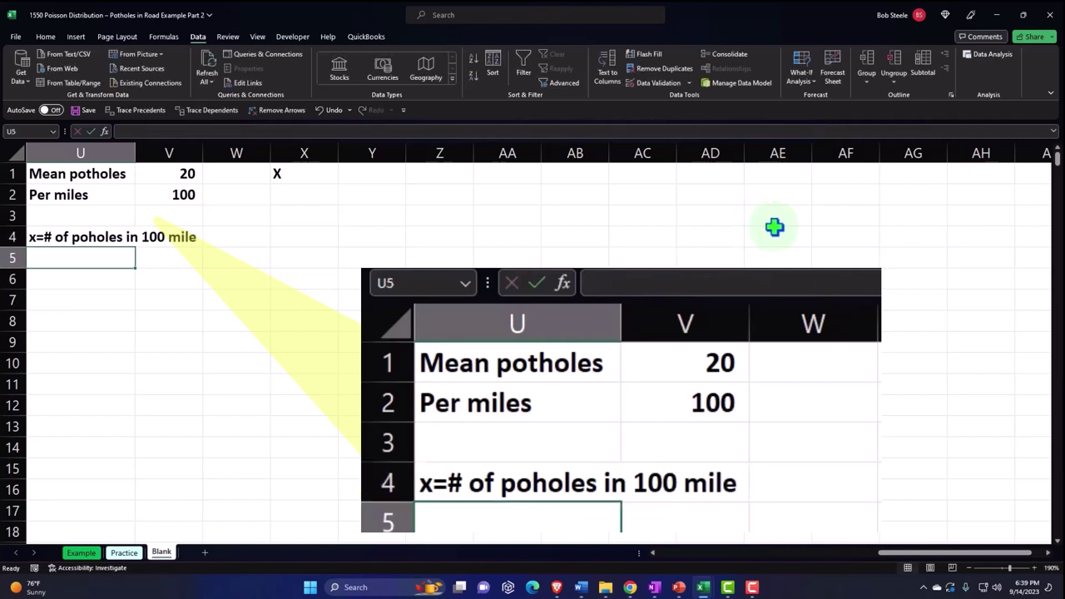
- Narrow the empty spacer column W between the pothole inputs and the X column
{"action": "left_click_drag", "start_coordinate": [270, 156], "coordinate": [221, 159]}
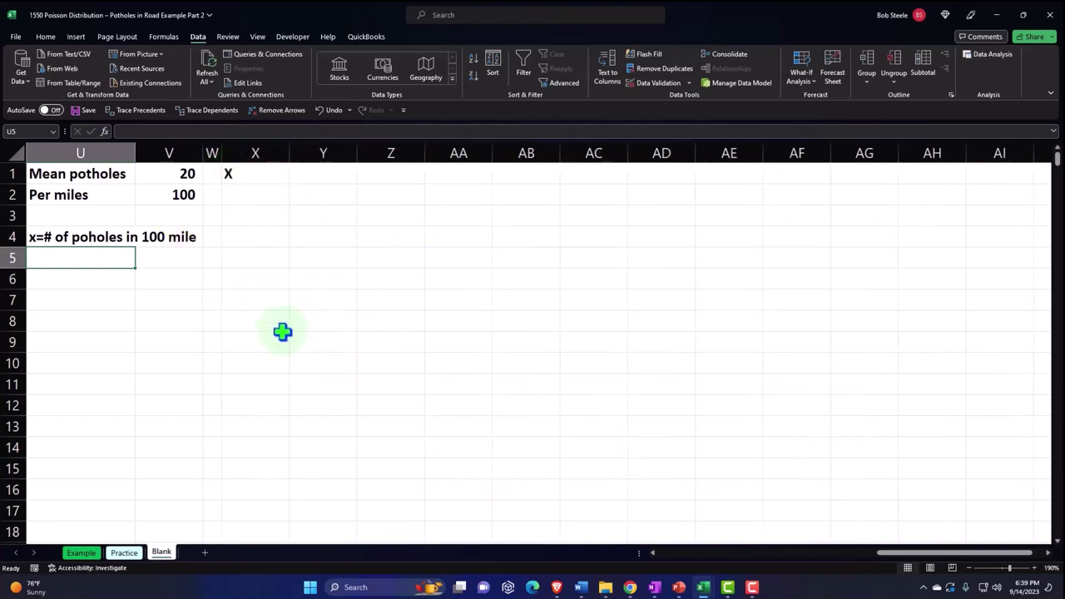
{"action": "left_click", "coordinate": [279, 343]}
{"action": "scroll", "coordinate": [278, 357], "scroll_direction": "left", "scroll_amount": 4}
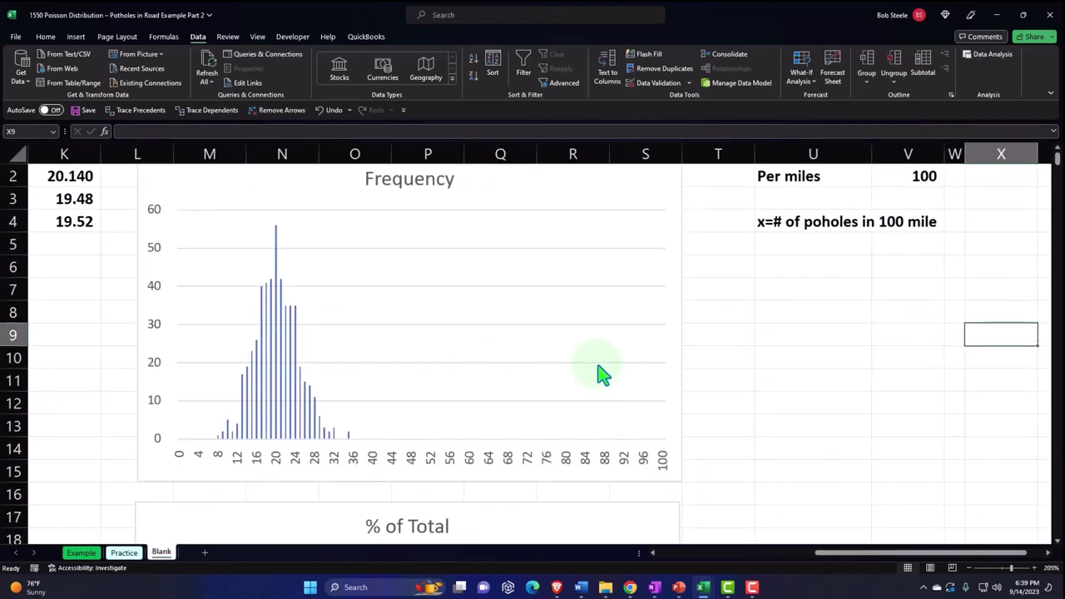
{"action": "scroll", "coordinate": [807, 321], "scroll_direction": "up", "scroll_amount": 2}
{"action": "scroll", "coordinate": [807, 321], "scroll_direction": "up", "scroll_amount": 1}
- Enter the column header P(x) in cell Y1, beside the X header
{"action": "key", "text": "Right"}
{"action": "key", "text": "Right"}
{"action": "key", "text": "Right"}
{"action": "key", "text": "Right"}
{"action": "key", "text": "Right"}
{"action": "key", "text": "Right"}
{"action": "key", "text": "Right"}
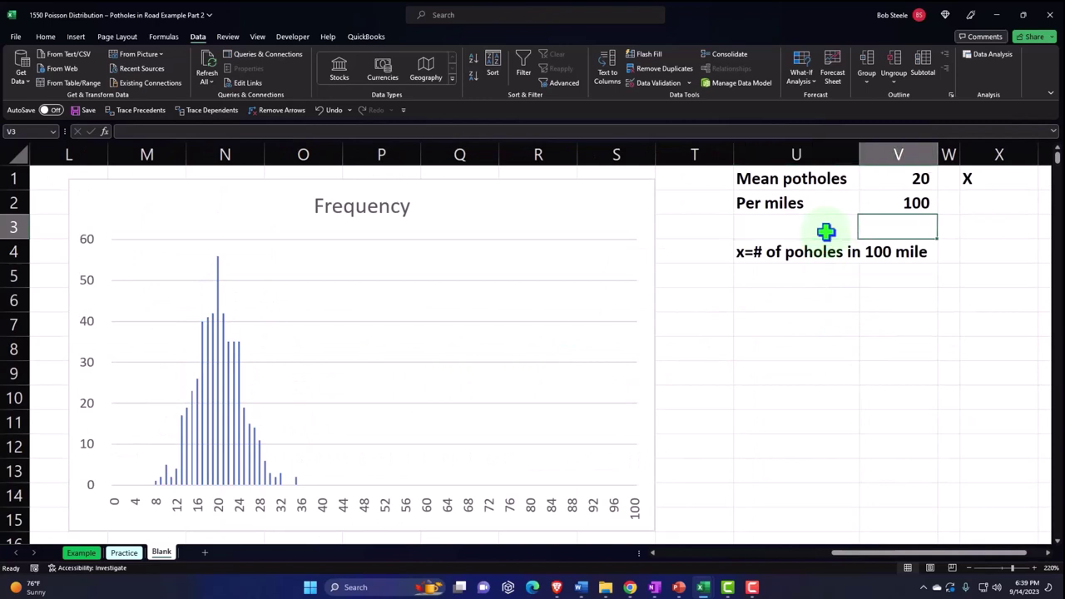
{"action": "key", "text": "Left"}
{"action": "key", "text": "Left"}
{"action": "key", "text": "Left"}
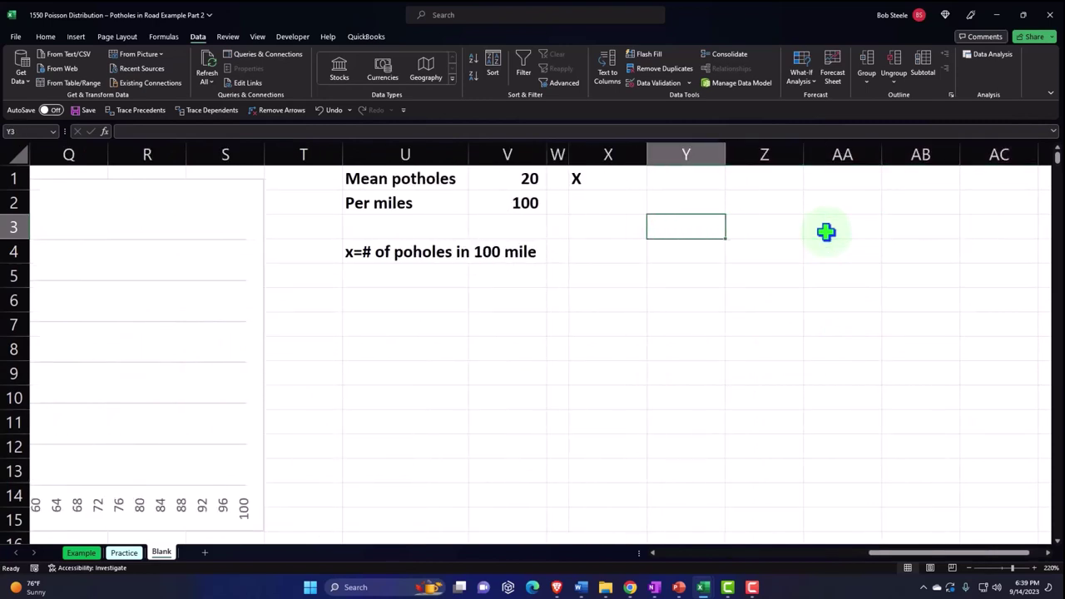
{"action": "key", "text": "Up"}
{"action": "key", "text": "Up"}
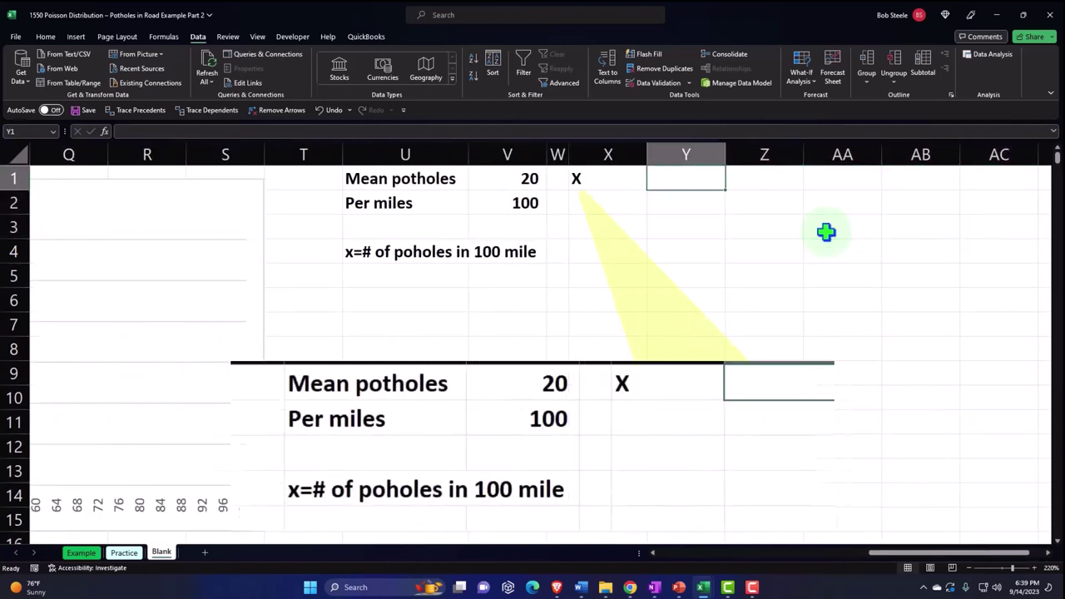
{"action": "type", "text": "P(x"}
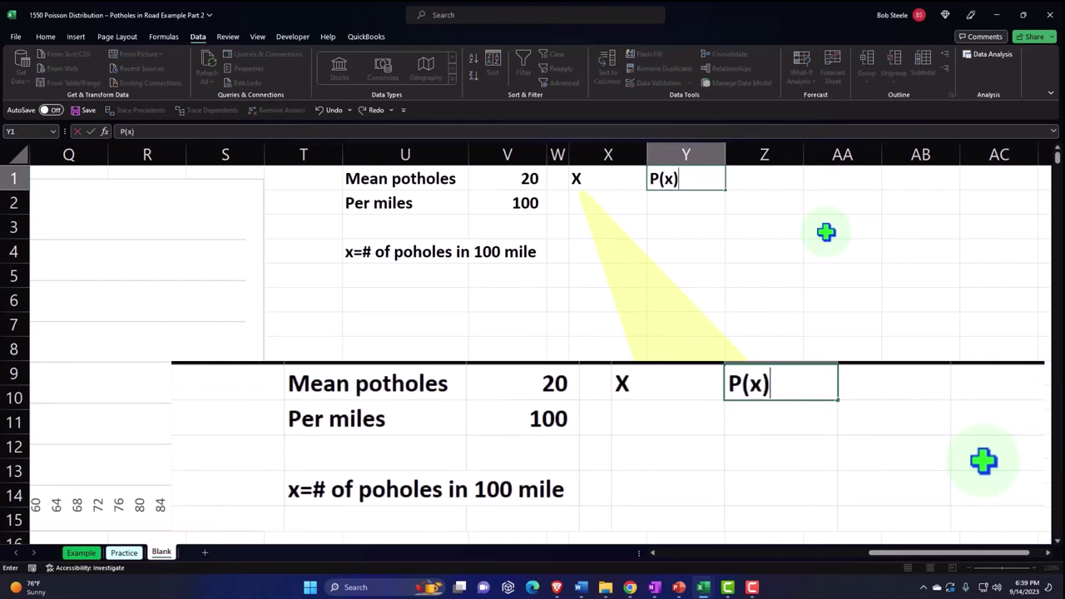
{"action": "key", "text": "Return"}
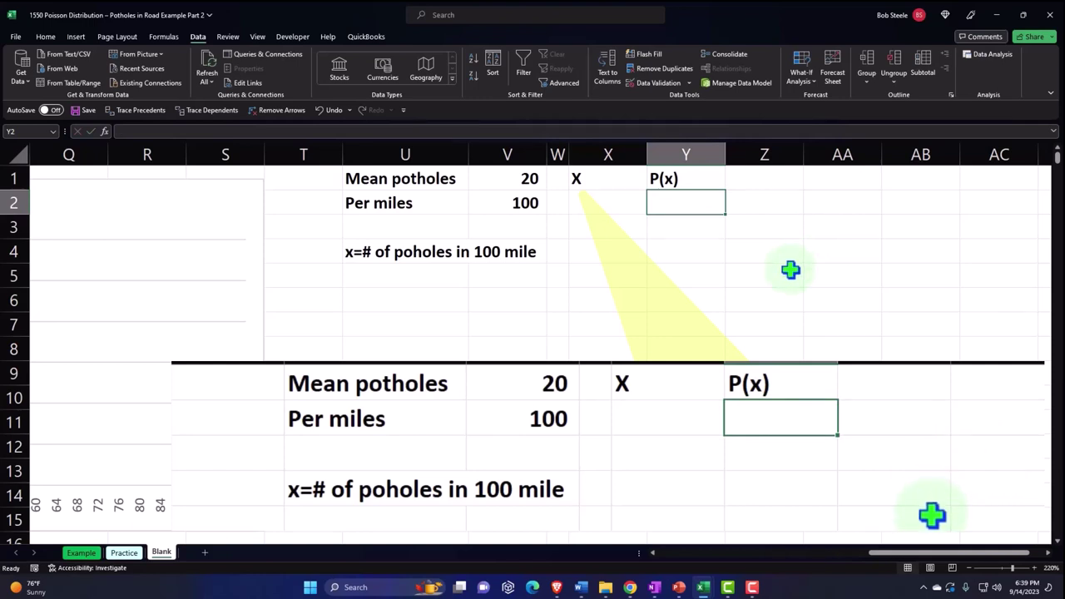
- Format the headers in X1:Y1 with a black fill, white font and centered alignment
{"action": "left_click", "coordinate": [637, 178]}
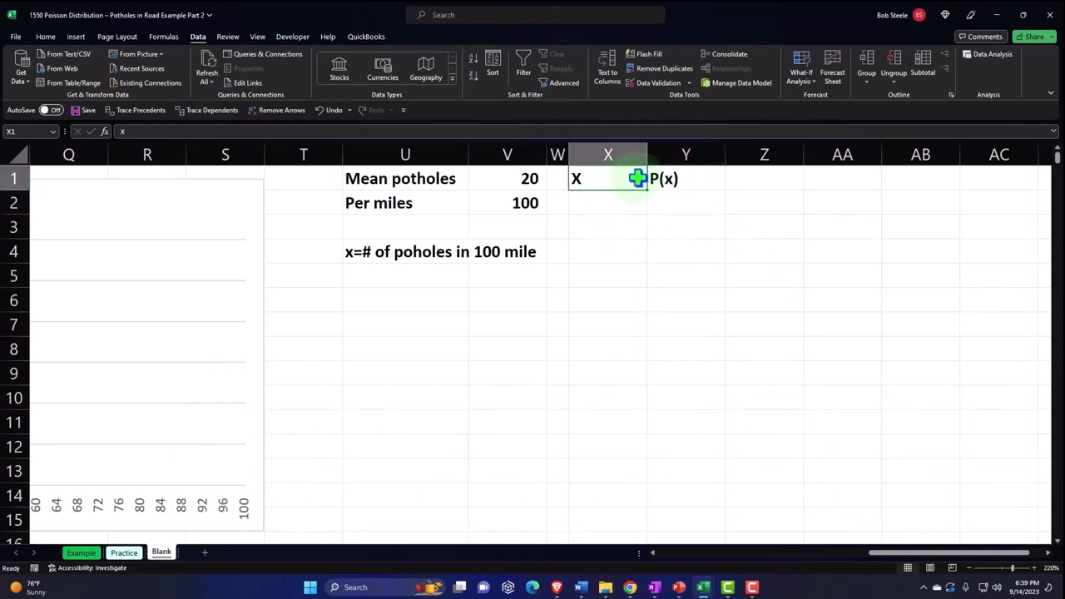
{"action": "left_click_drag", "start_coordinate": [647, 178], "coordinate": [649, 176]}
{"action": "left_click", "coordinate": [46, 37]}
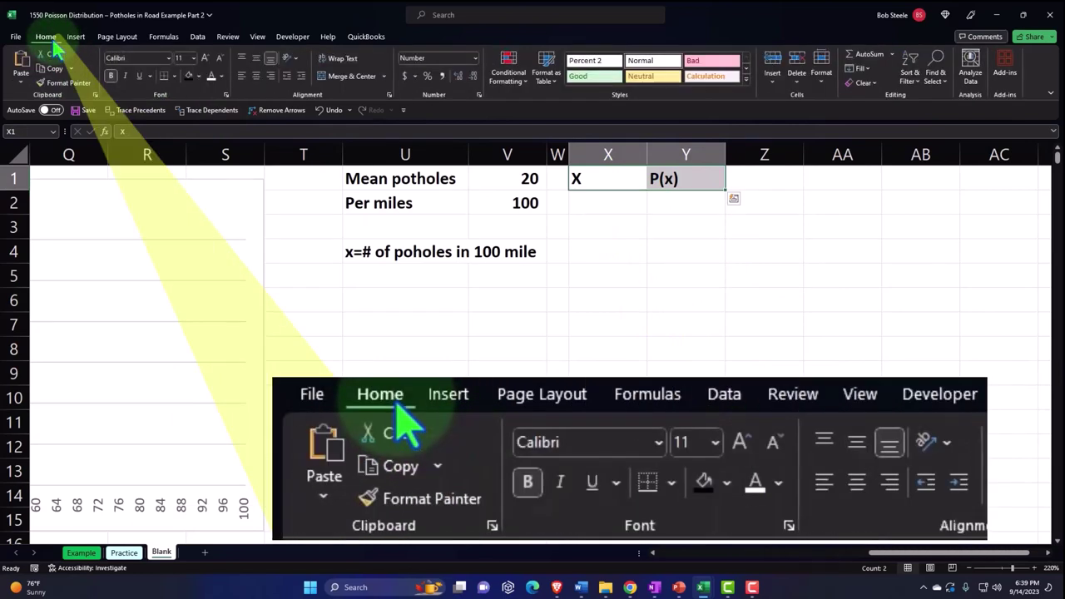
{"action": "left_click", "coordinate": [188, 77]}
{"action": "left_click", "coordinate": [211, 77]}
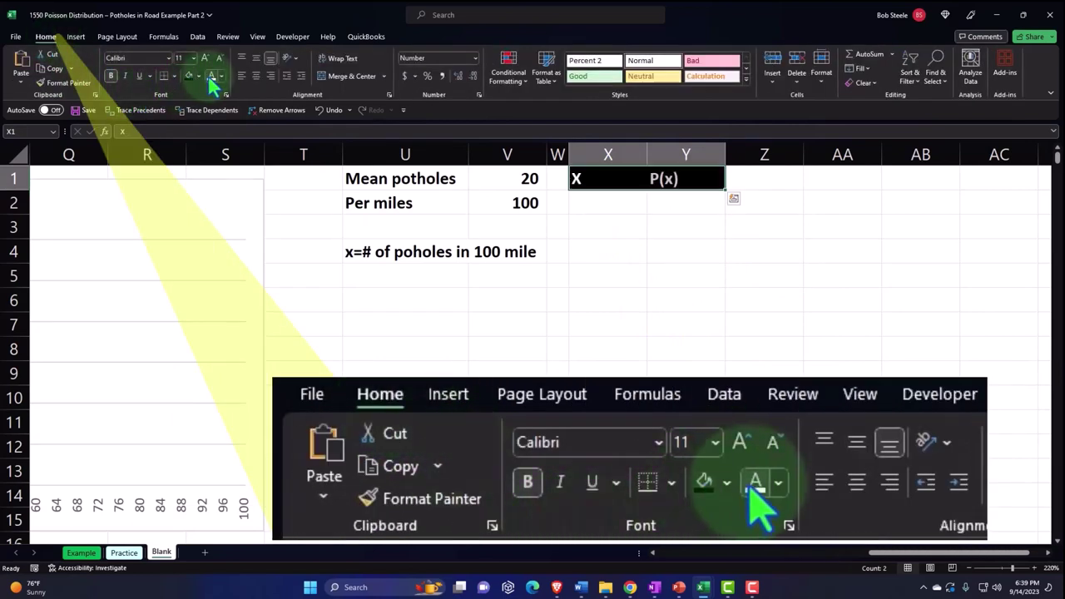
{"action": "left_click", "coordinate": [256, 77]}
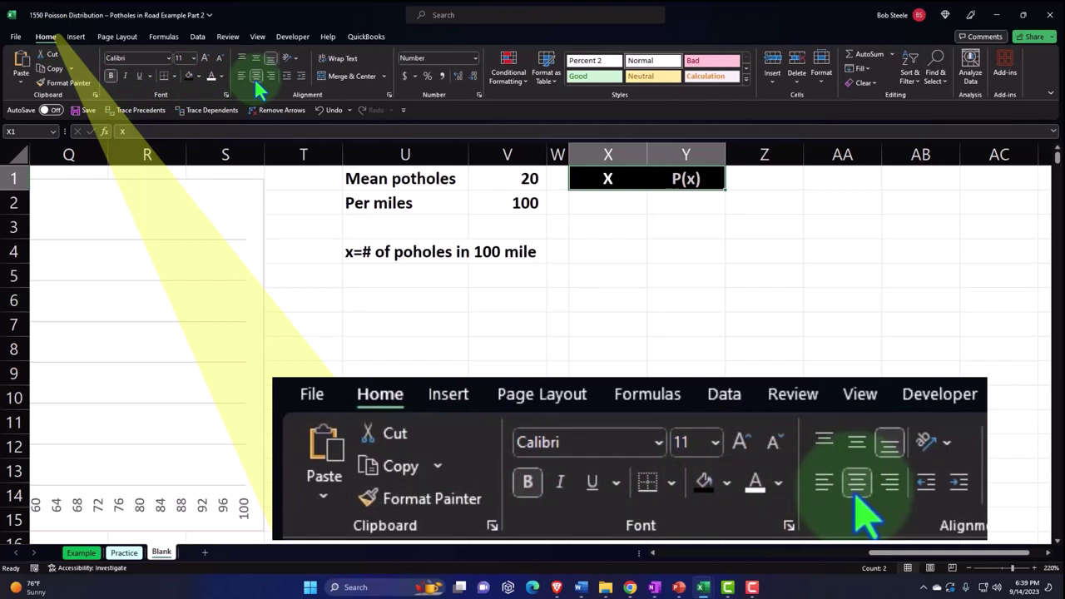
{"action": "left_click", "coordinate": [607, 204]}
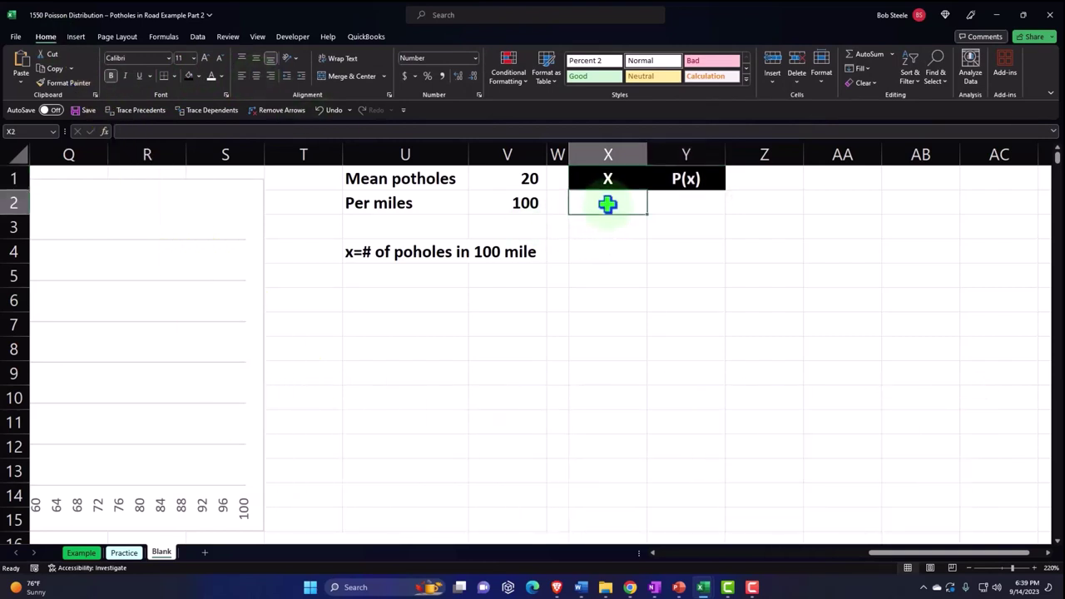
{"action": "type", "text": "1"}
{"action": "key", "text": "Return"}
{"action": "type", "text": "2"}
{"action": "key", "text": "Return"}
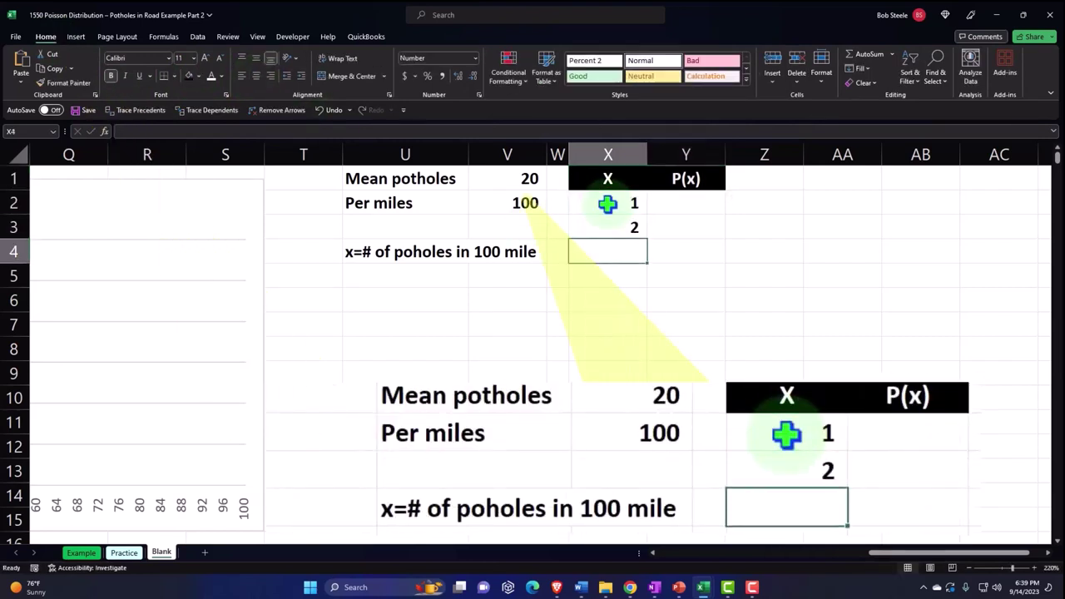
- Enter the starting values 0, 1 and 2 in cells X2 to X4 under the X header
{"action": "left_click", "coordinate": [608, 204]}
{"action": "type", "text": "0"}
{"action": "key", "text": "Return"}
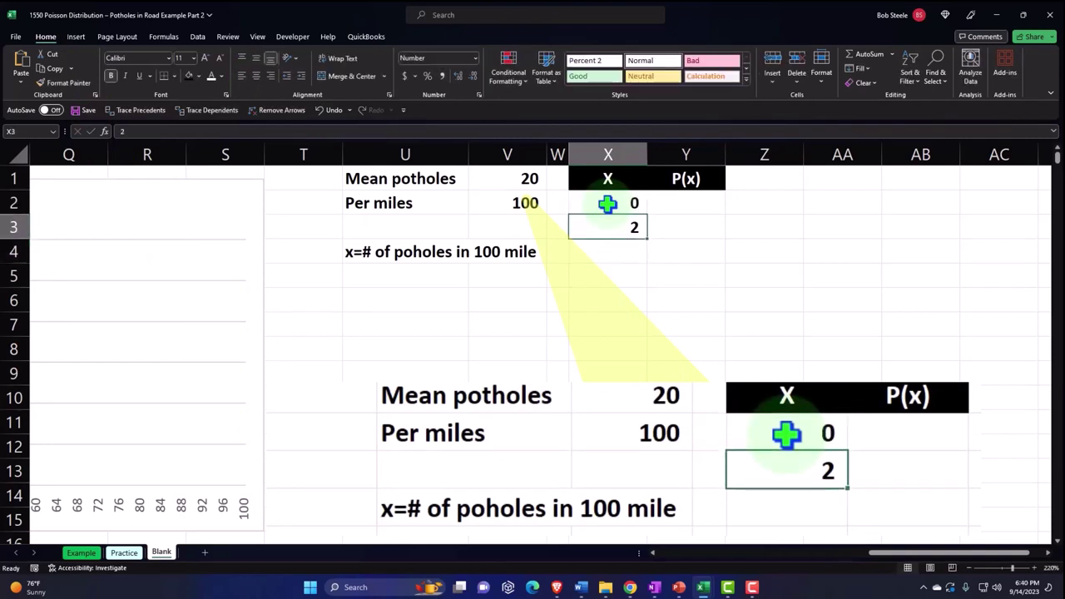
{"action": "type", "text": "1"}
{"action": "key", "text": "Return"}
{"action": "type", "text": "2"}
{"action": "key", "text": "Return"}
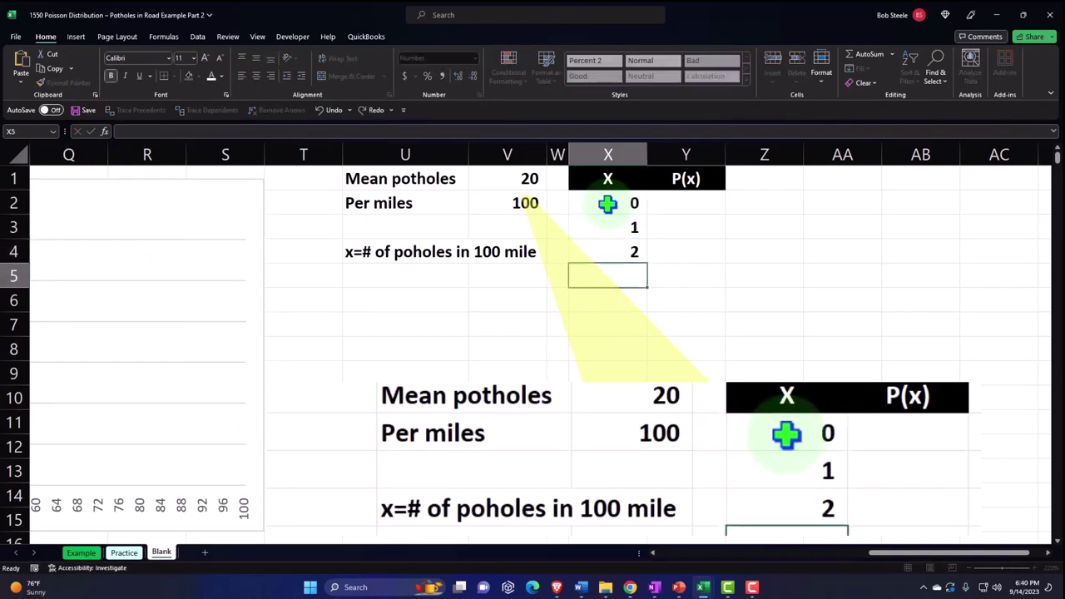
- Extend the number series in column X from X2:X4 down to 100
{"action": "left_click_drag", "start_coordinate": [607, 204], "coordinate": [647, 515]}
{"action": "scroll", "coordinate": [720, 421], "scroll_direction": "up", "scroll_amount": 5}
{"action": "scroll", "coordinate": [719, 421], "scroll_direction": "up", "scroll_amount": 20}
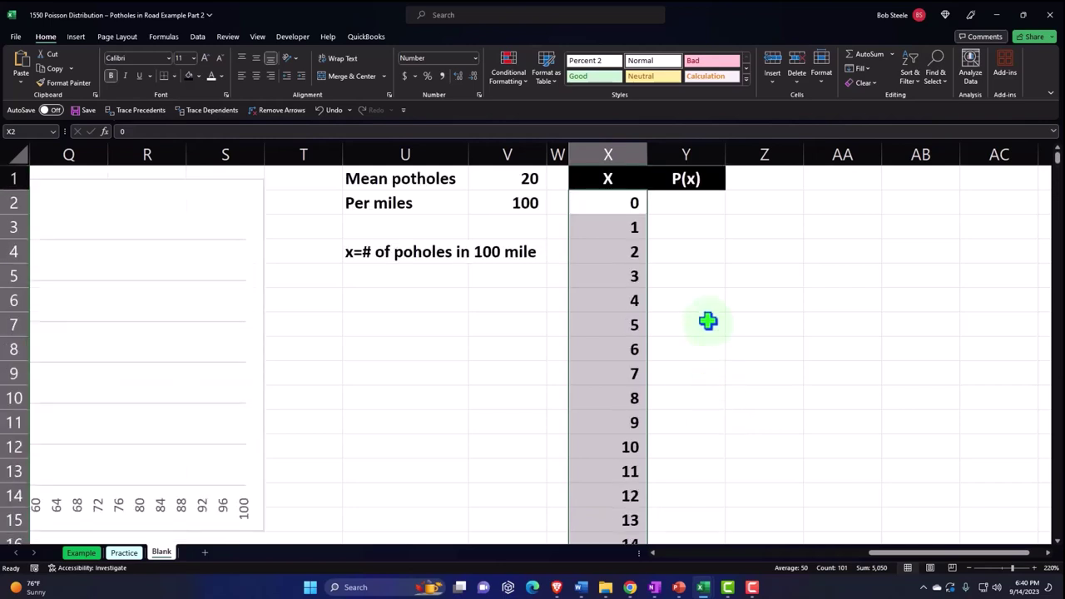
- Enter the formula =POISSON.DIST(X2,$V$1,0) in Y2, with an absolute reference to the mean potholes
{"action": "left_click", "coordinate": [690, 211]}
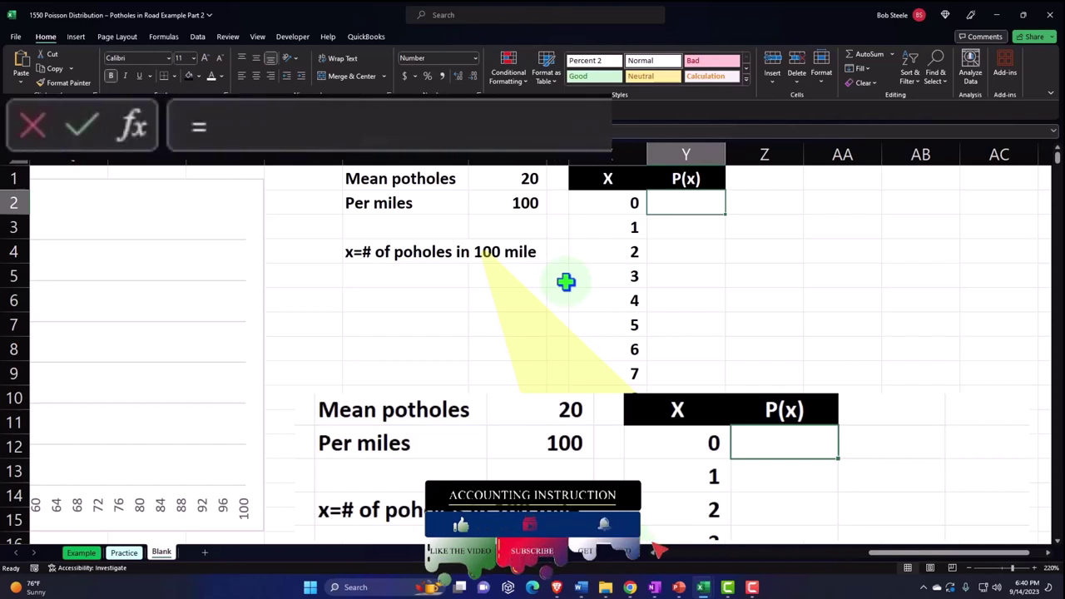
{"action": "type", "text": "=poi"}
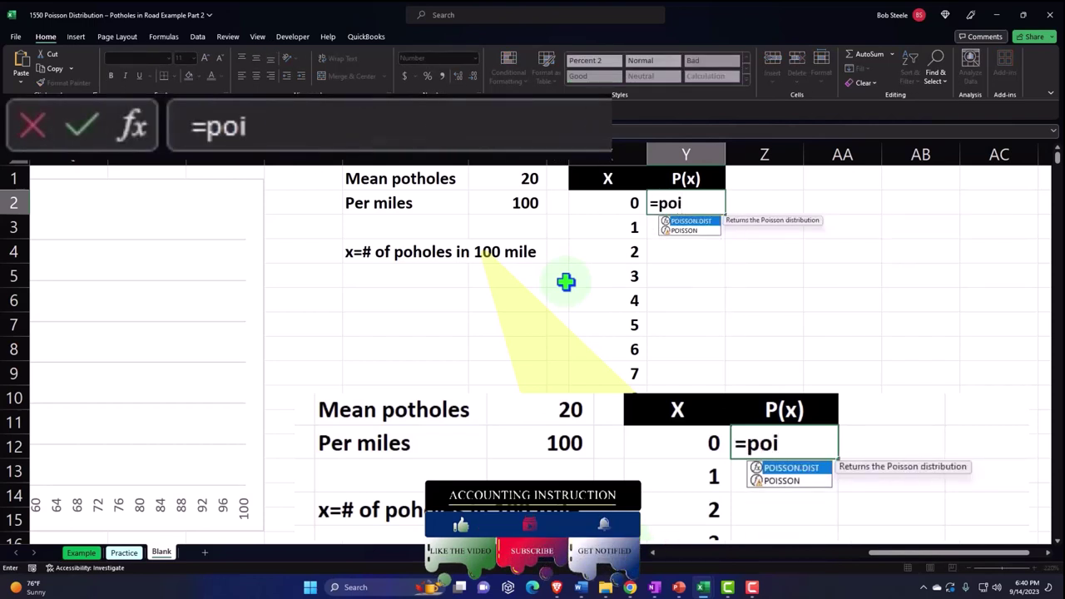
{"action": "key", "text": "Tab"}
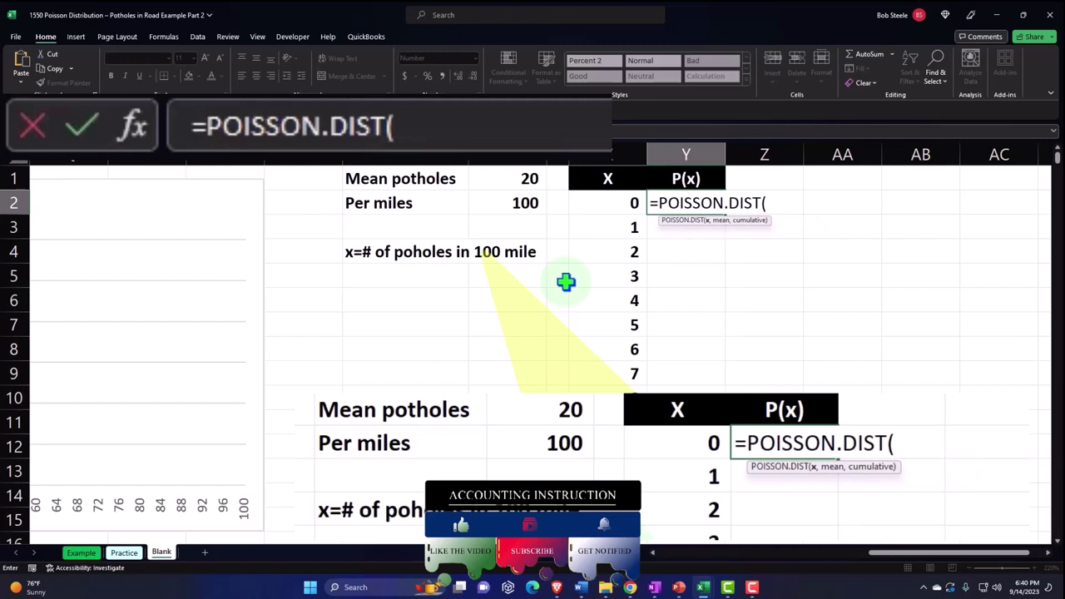
{"action": "left_click", "coordinate": [619, 204]}
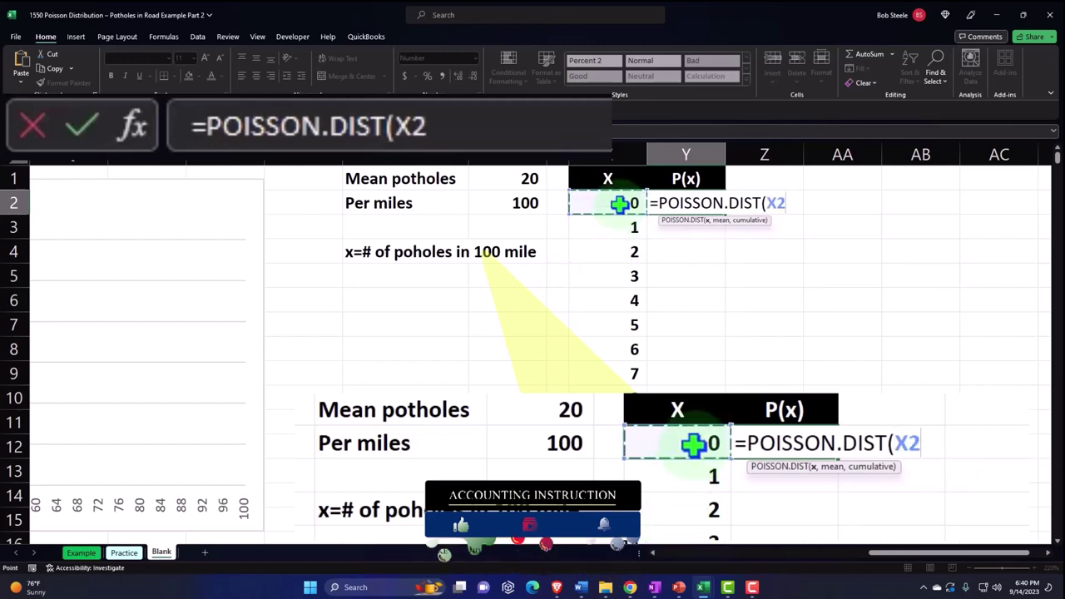
{"action": "type", "text": ","}
{"action": "left_click", "coordinate": [528, 181]}
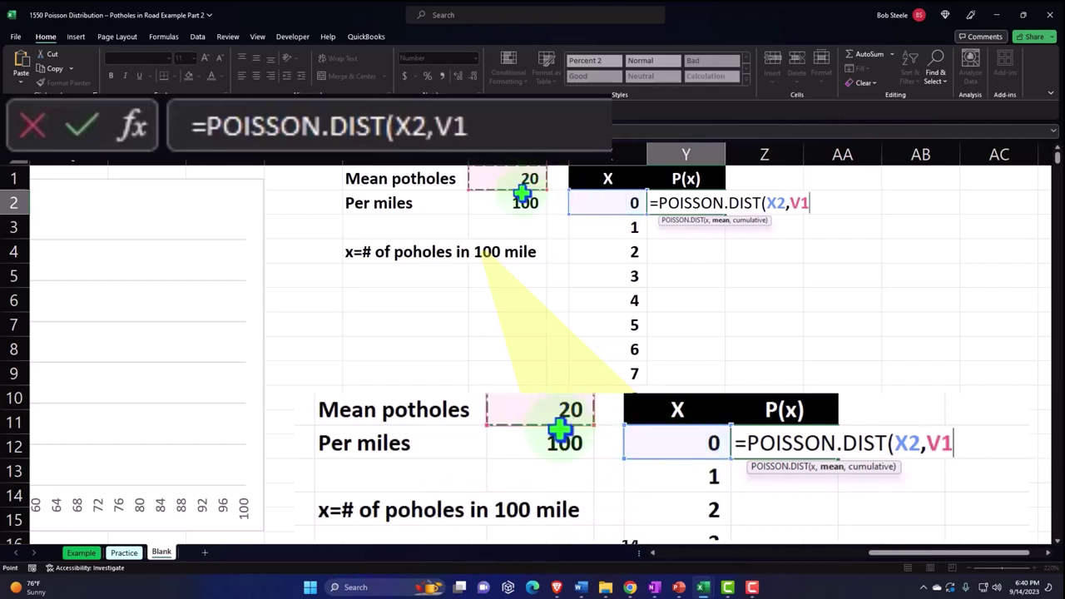
{"action": "key", "text": "F4"}
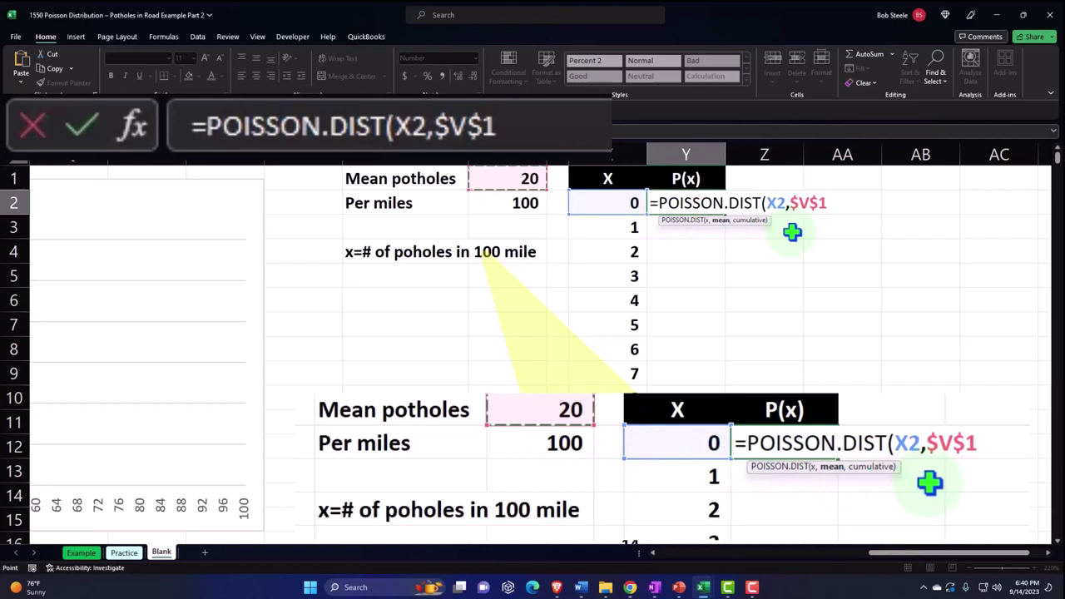
{"action": "type", "text": ","}
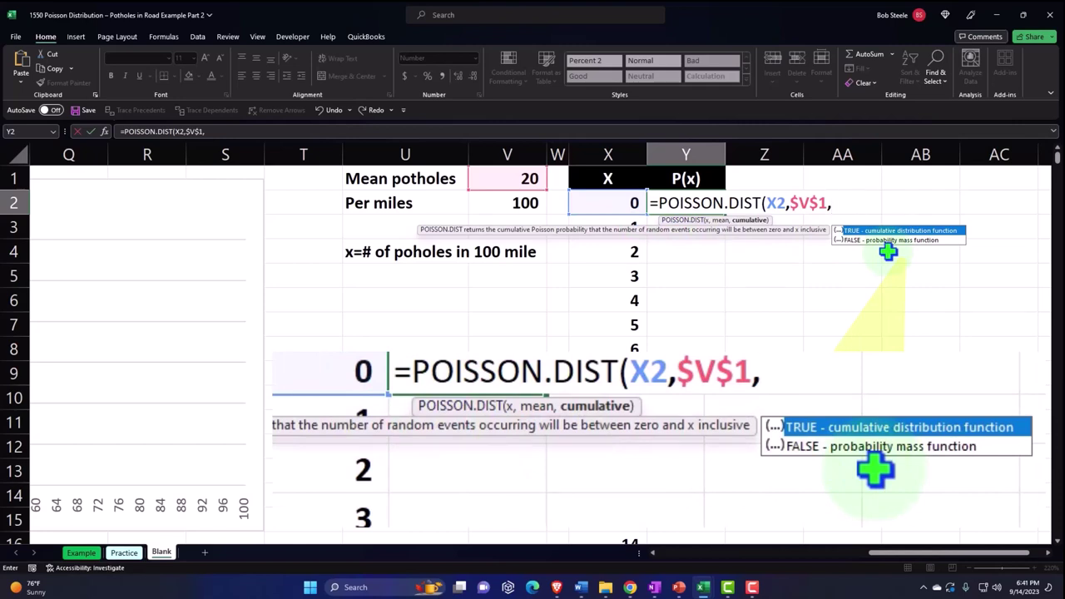
{"action": "type", "text": ")"}
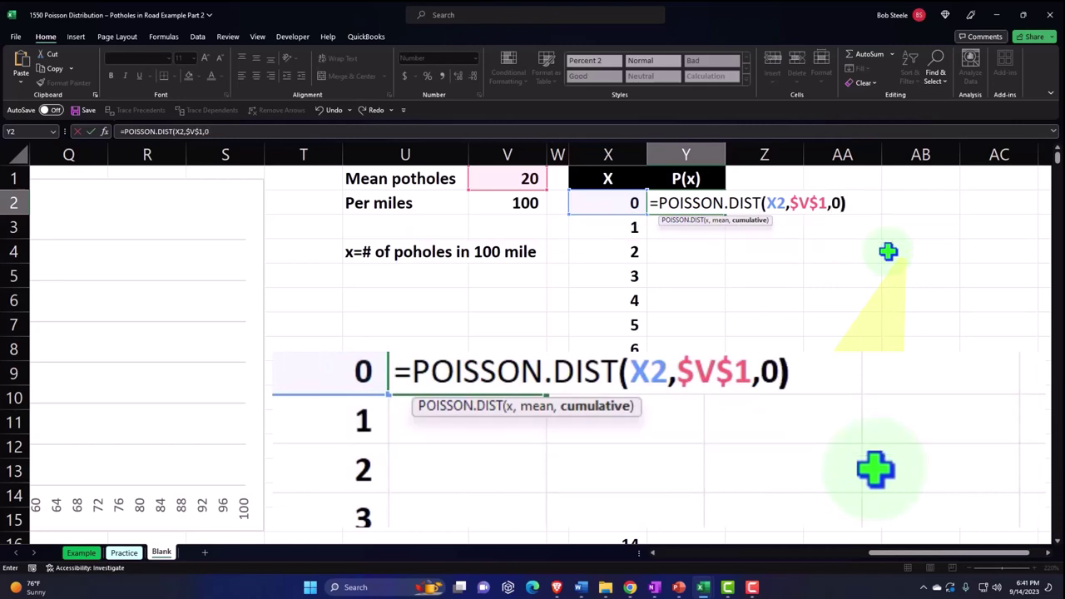
{"action": "key", "text": "Return"}
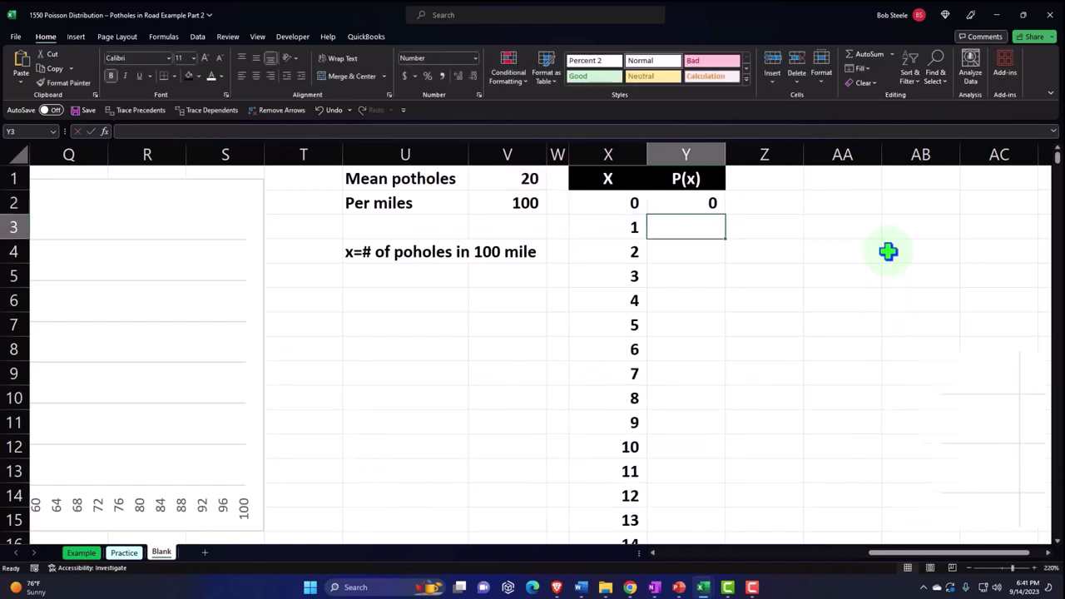
- Fill the Poisson formula from Y2 down column Y for every X value
{"action": "left_click", "coordinate": [715, 205]}
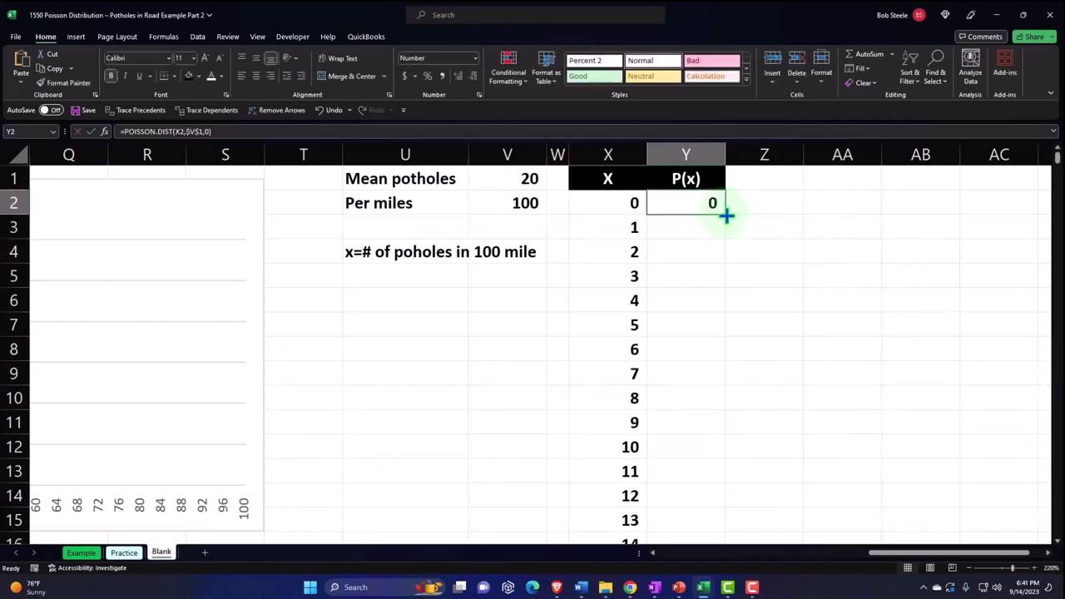
{"action": "double_click", "coordinate": [726, 216]}
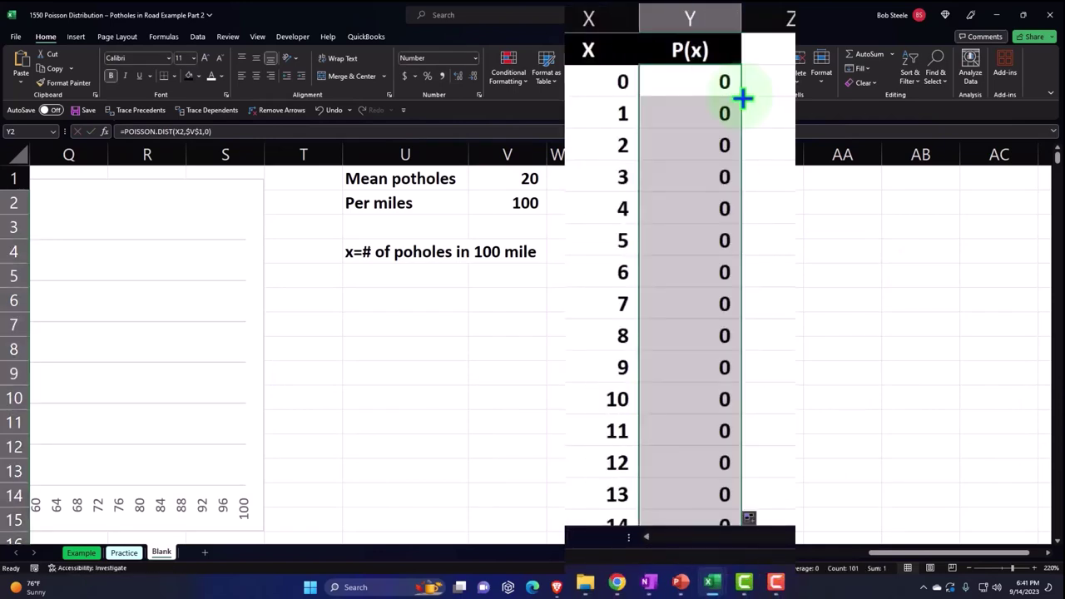
{"action": "scroll", "coordinate": [755, 149], "scroll_direction": "down", "scroll_amount": 11}
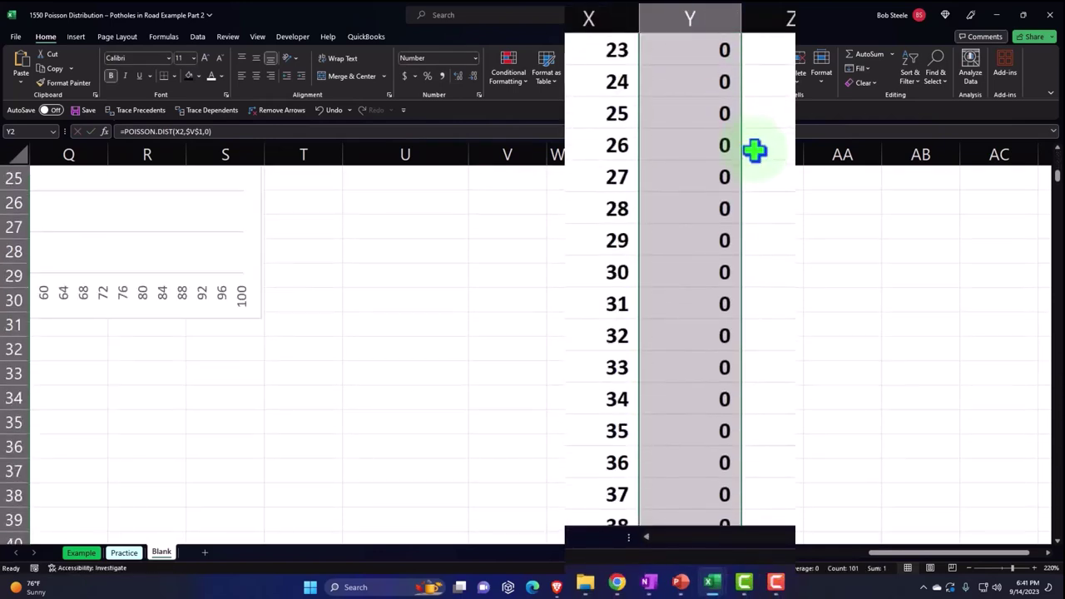
- Format the P(x) probabilities in Y2:Y102 as percentages with two decimal places
{"action": "scroll", "coordinate": [755, 149], "scroll_direction": "down", "scroll_amount": 9}
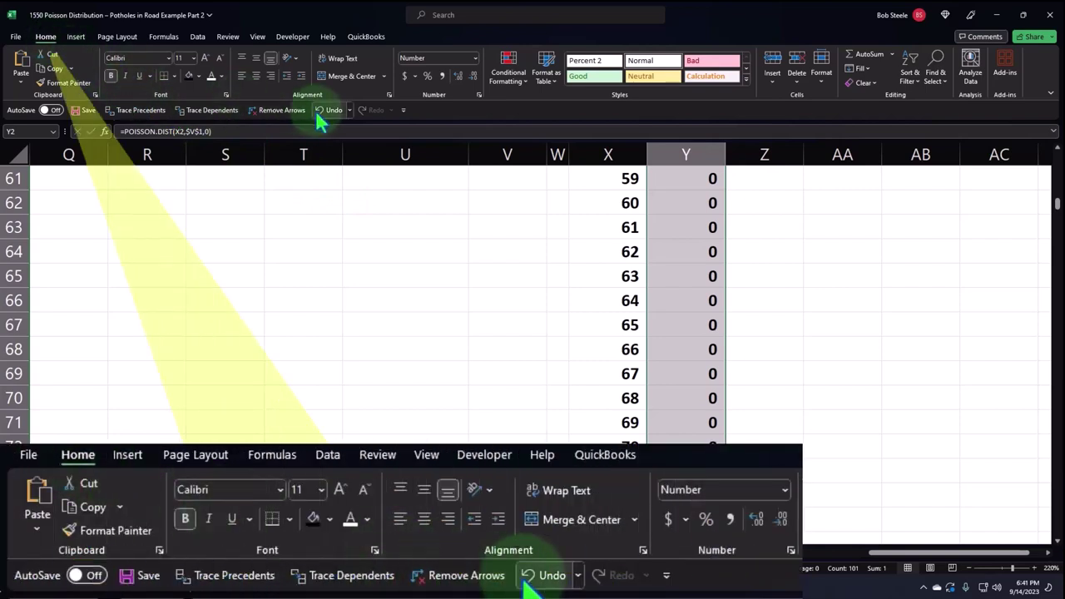
{"action": "left_click", "coordinate": [427, 75]}
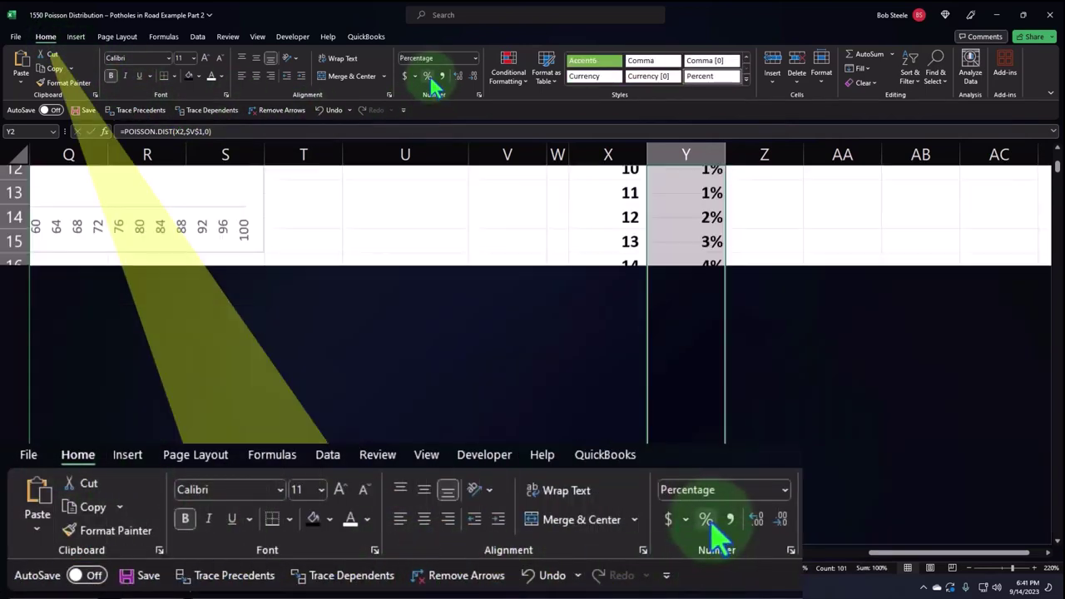
{"action": "left_click", "coordinate": [458, 77]}
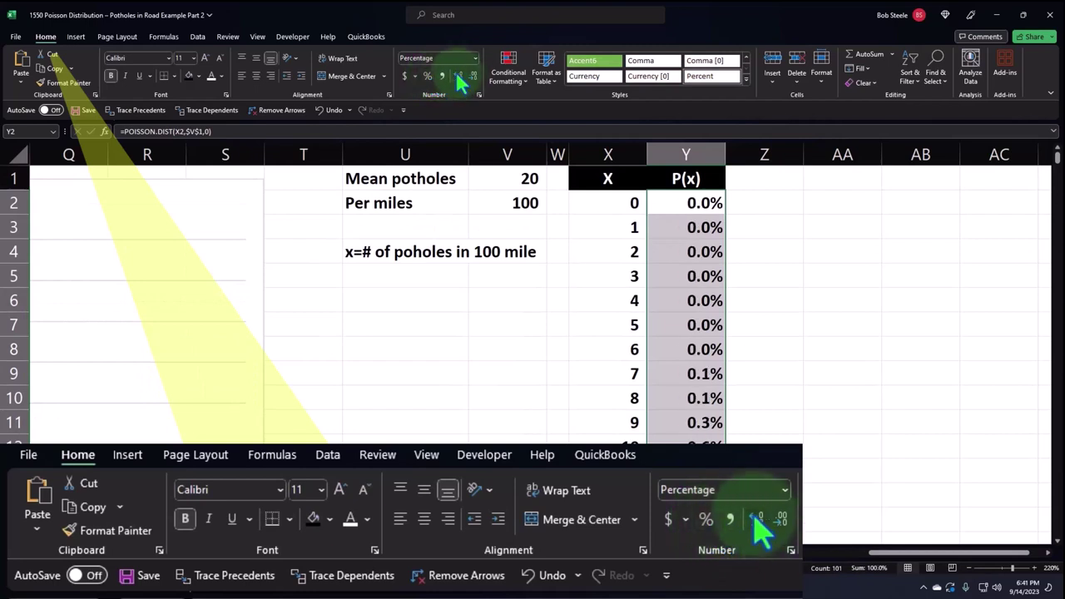
{"action": "left_click", "coordinate": [459, 76]}
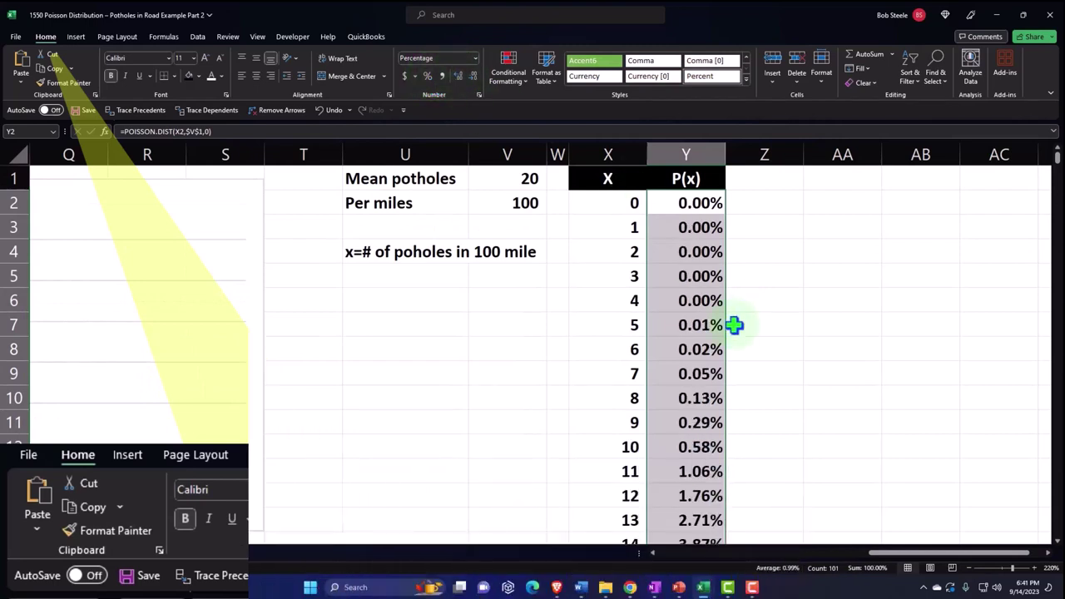
- Enter the label Total in X103, directly below the last X value of 100
{"action": "scroll", "coordinate": [682, 358], "scroll_direction": "down", "scroll_amount": 20}
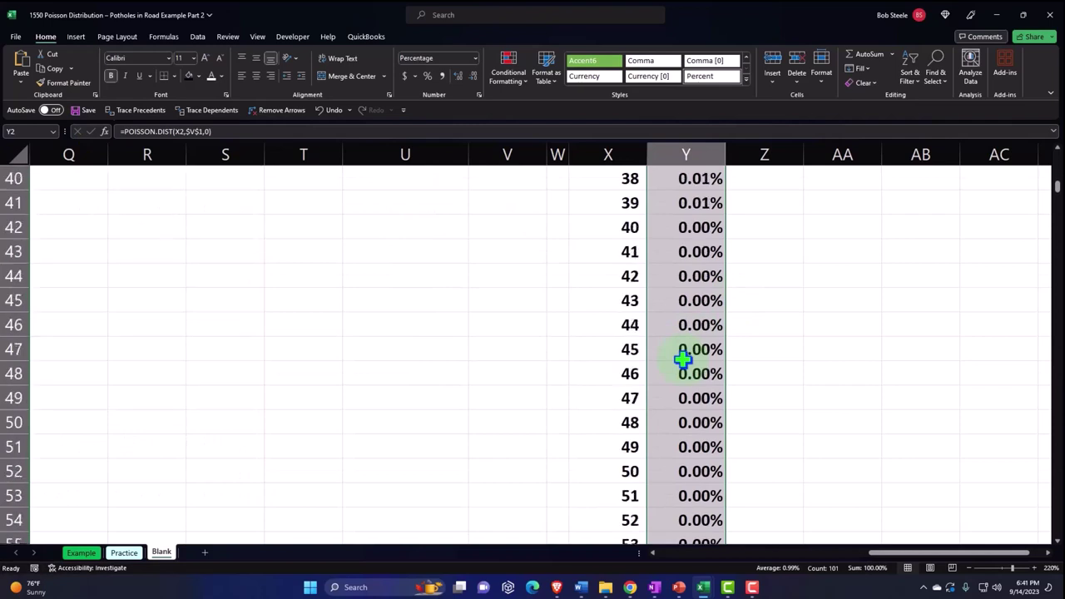
{"action": "scroll", "coordinate": [683, 357], "scroll_direction": "down", "scroll_amount": 6}
{"action": "scroll", "coordinate": [666, 341], "scroll_direction": "up", "scroll_amount": 3}
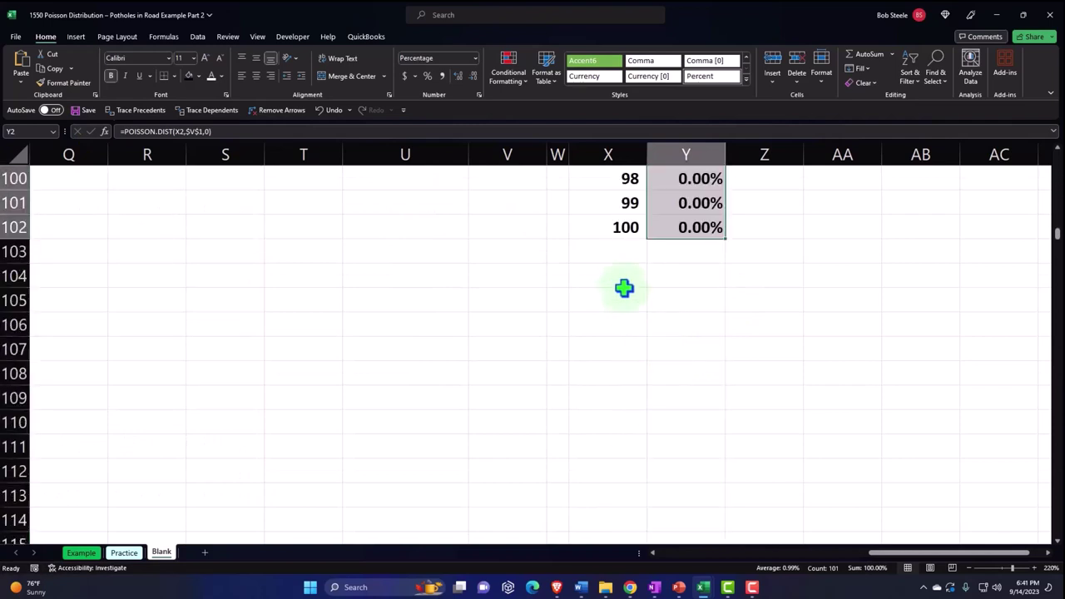
{"action": "left_click", "coordinate": [600, 252]}
{"action": "type", "text": "Total"}
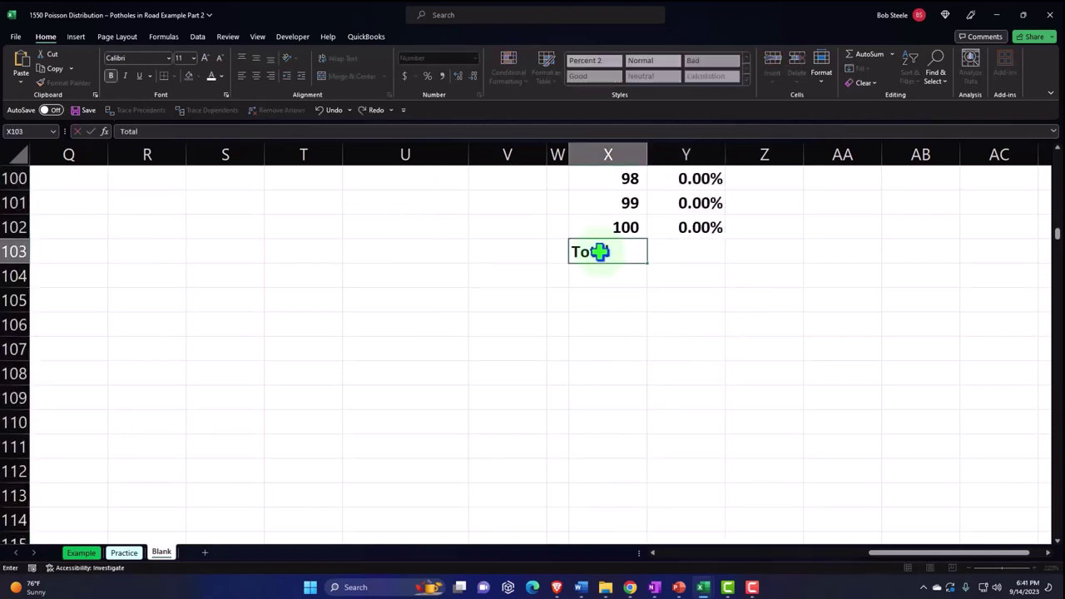
{"action": "key", "text": "Tab"}
{"action": "type", "text": "="}
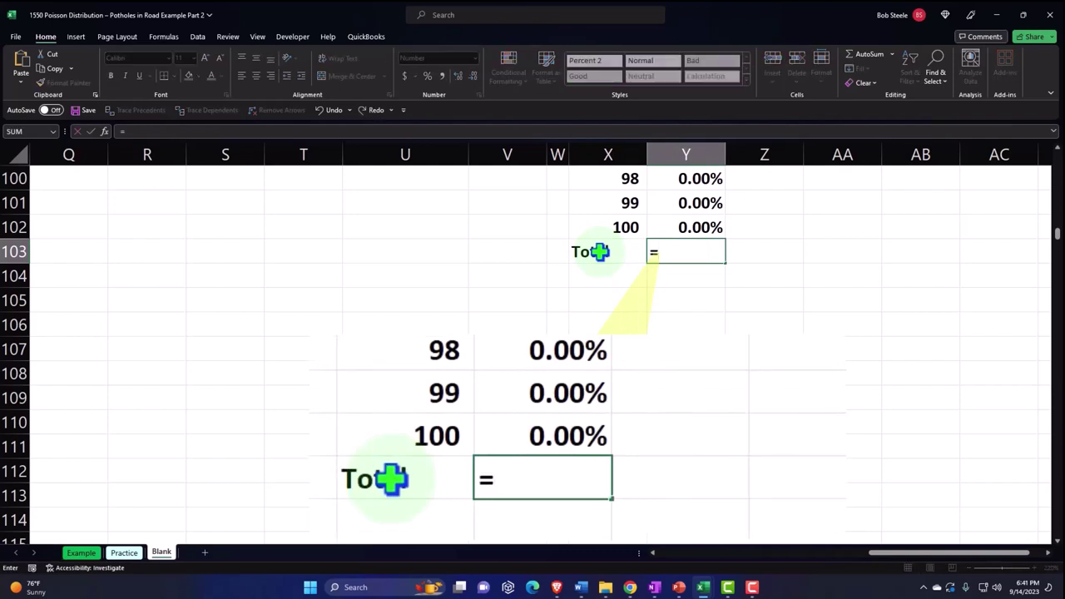
{"action": "key", "text": "BackSpace"}
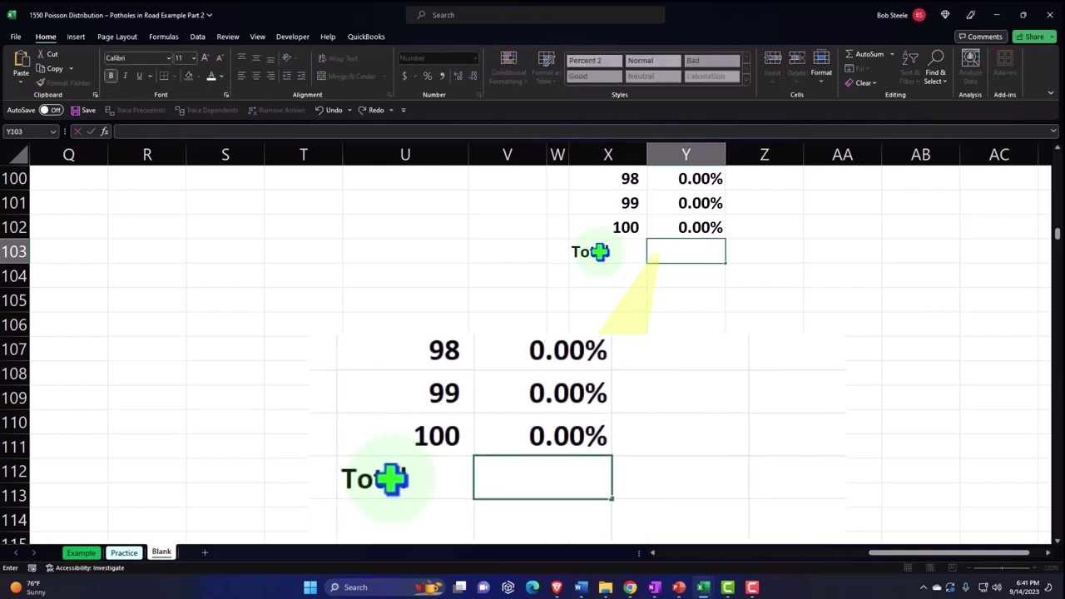
{"action": "key", "text": "Escape"}
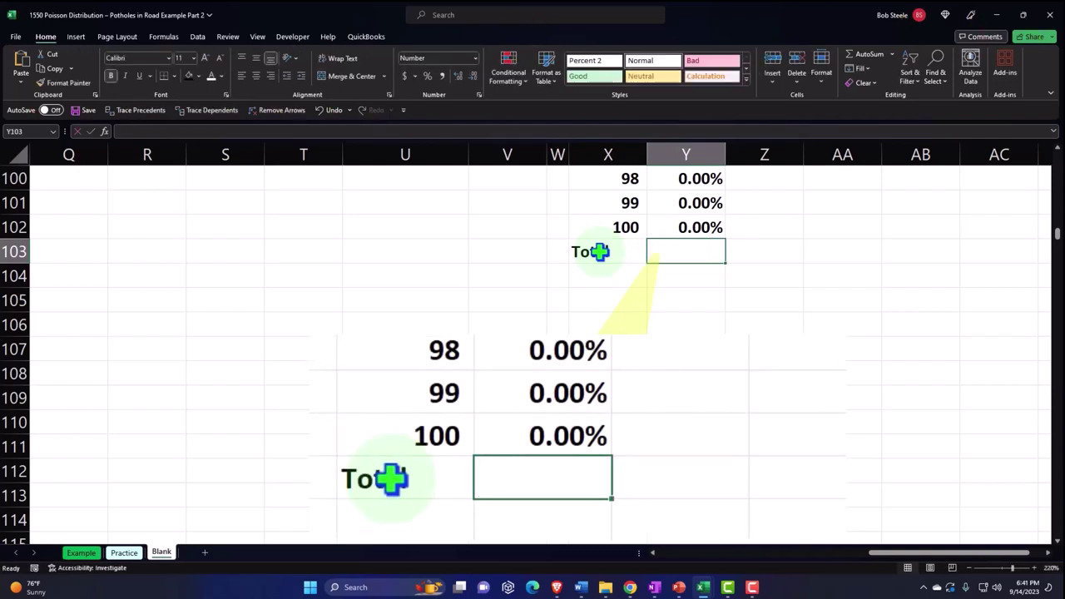
{"action": "key", "text": "Return"}
- Sum the probabilities in Y103 with =SUM(Y2:Y102) and format the total as a percentage with two decimal places
{"action": "left_click", "coordinate": [675, 249]}
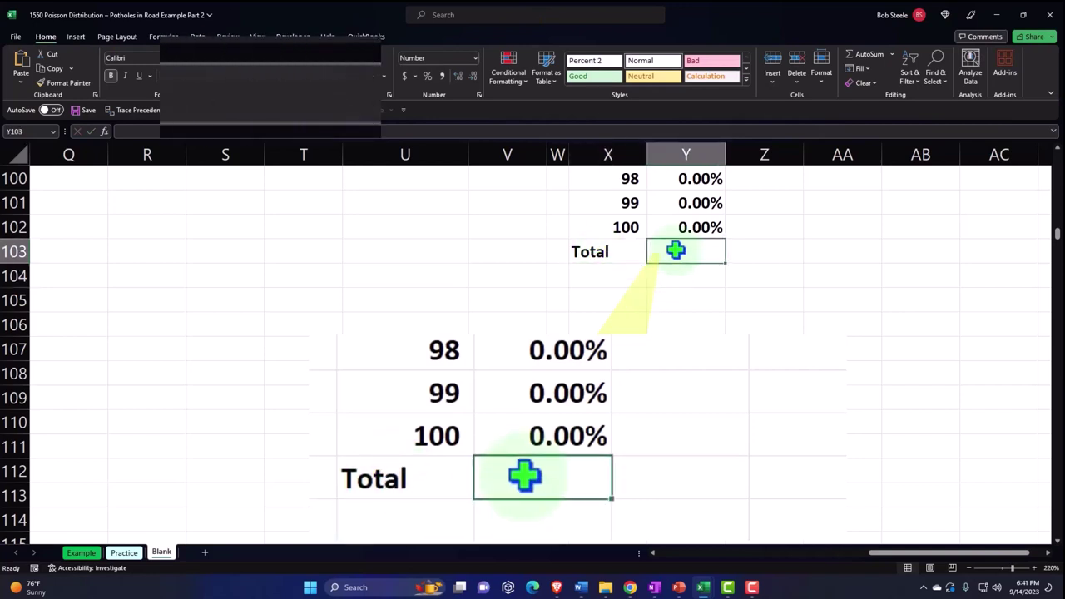
{"action": "key", "text": "alt+equal"}
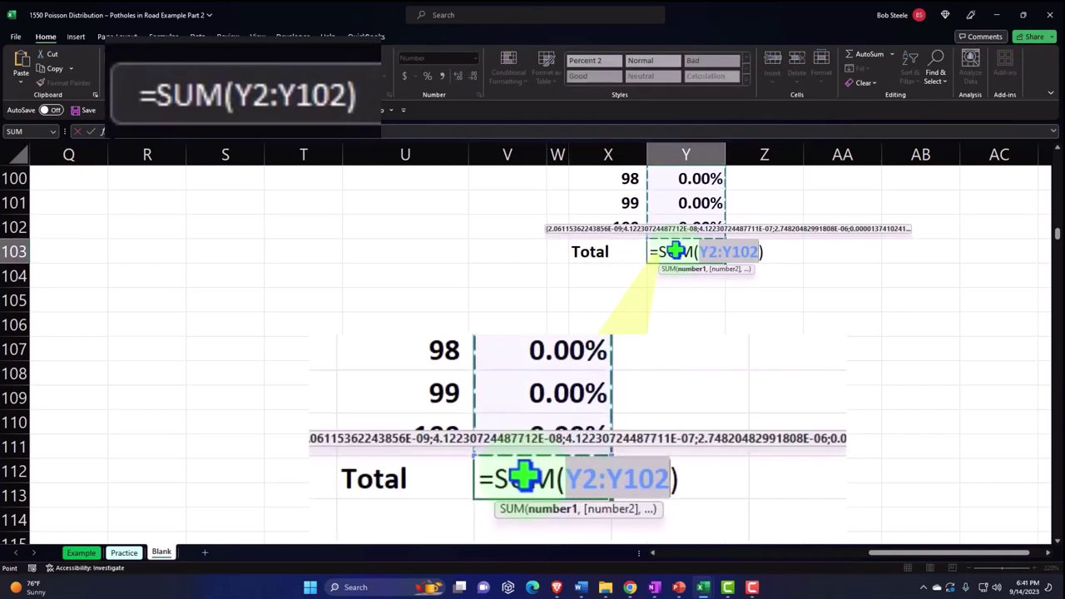
{"action": "key", "text": "Return"}
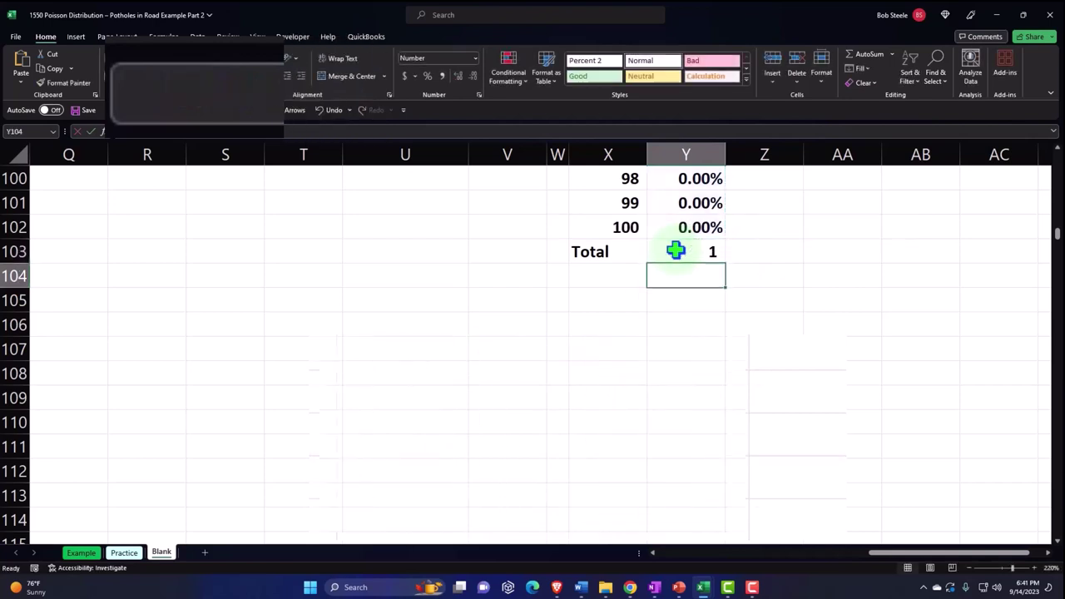
{"action": "left_click", "coordinate": [674, 250]}
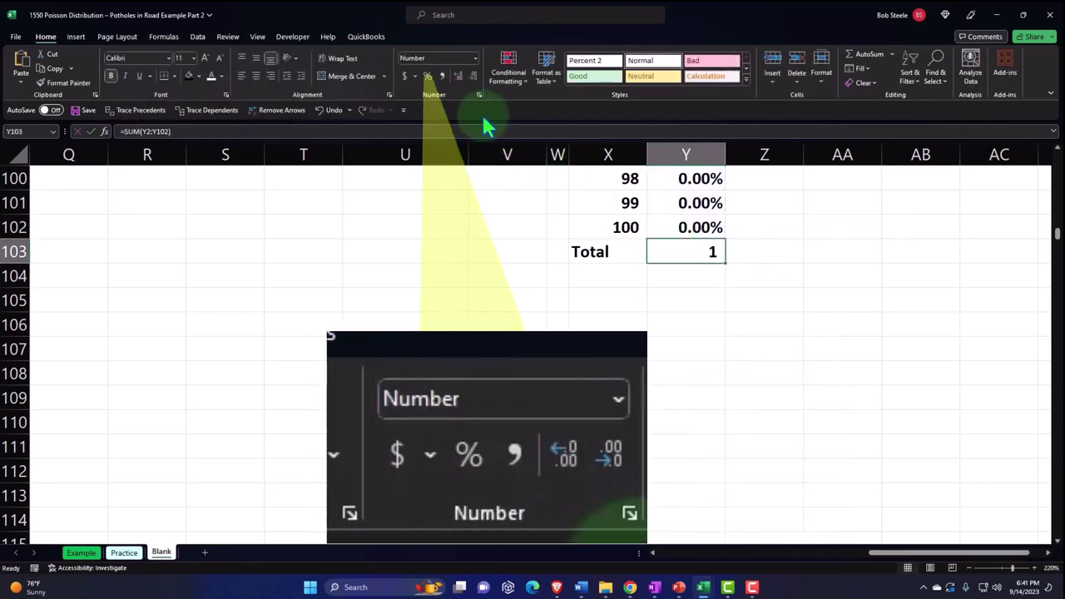
{"action": "left_click", "coordinate": [427, 77]}
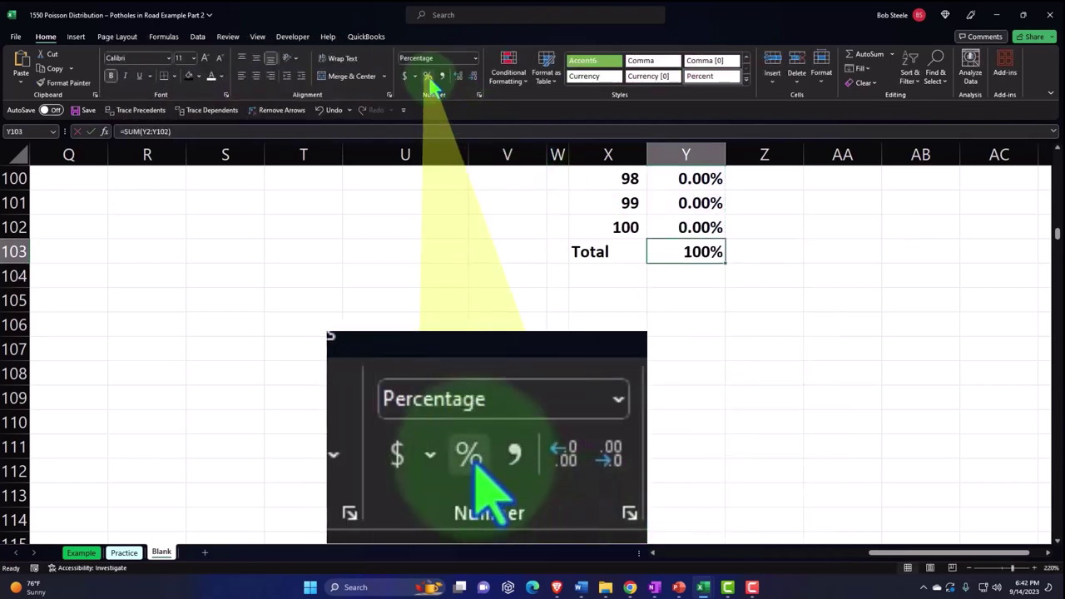
{"action": "left_click", "coordinate": [457, 78]}
{"action": "left_click", "coordinate": [457, 79]}
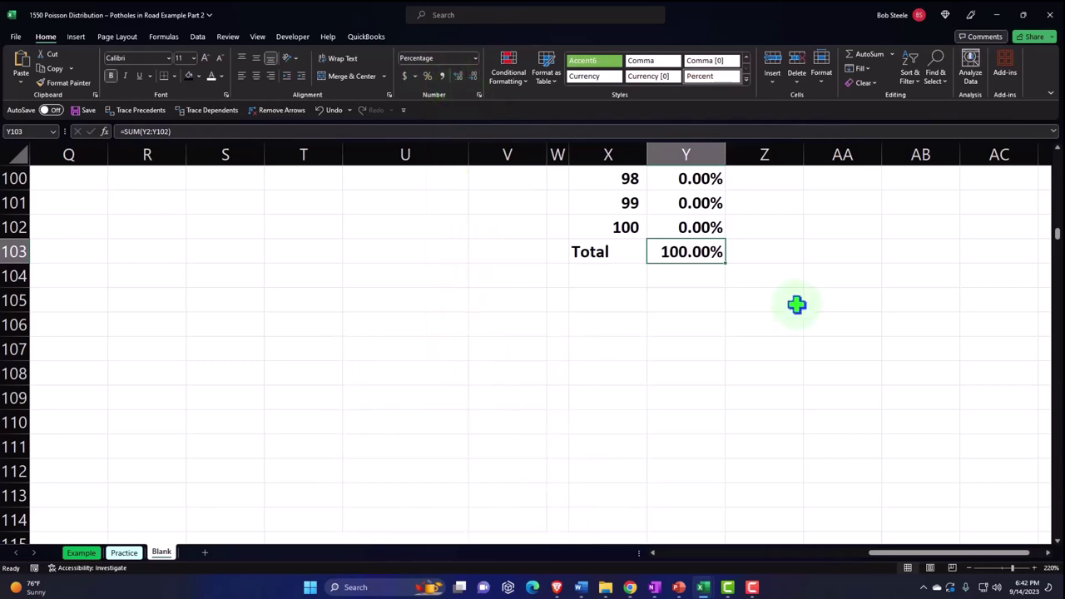
- Insert a 2-D clustered column chart from the P(x) header and probabilities in Y1:Y102
{"action": "scroll", "coordinate": [857, 337], "scroll_direction": "up", "scroll_amount": 13}
{"action": "scroll", "coordinate": [857, 337], "scroll_direction": "up", "scroll_amount": 20}
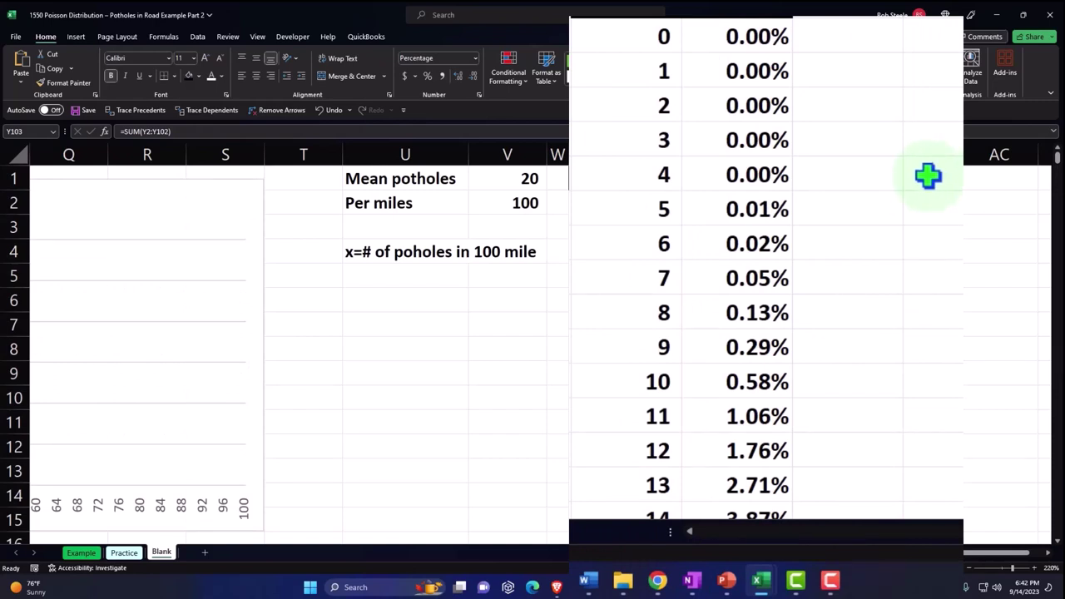
{"action": "left_click_drag", "start_coordinate": [910, 560], "coordinate": [931, 568]}
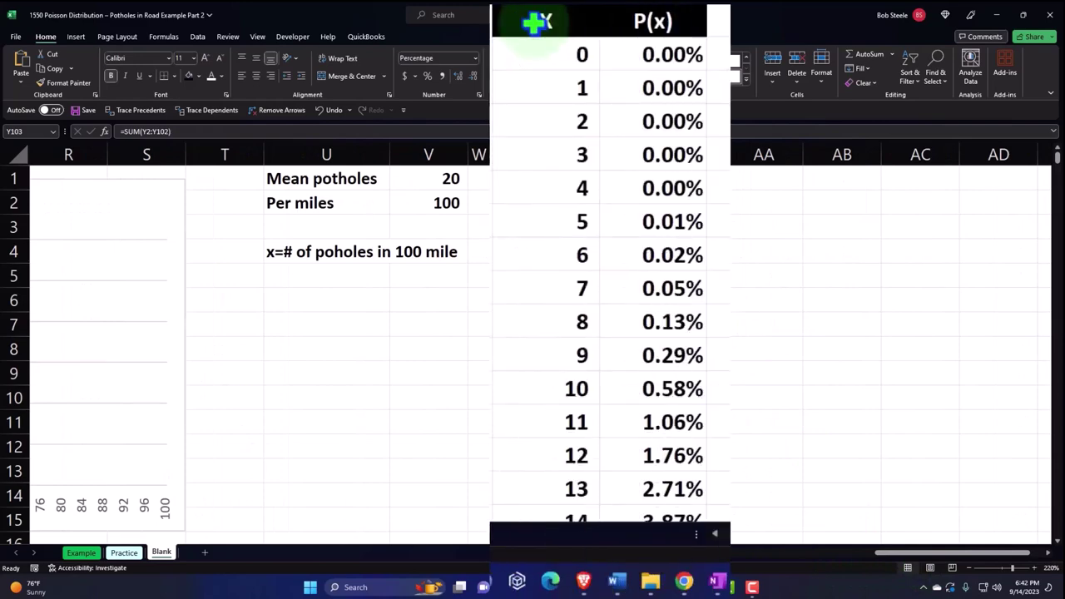
{"action": "left_click_drag", "start_coordinate": [520, 179], "coordinate": [577, 227]}
{"action": "left_click_drag", "start_coordinate": [670, 27], "coordinate": [623, 473]}
{"action": "scroll", "coordinate": [729, 417], "scroll_direction": "up", "scroll_amount": 20}
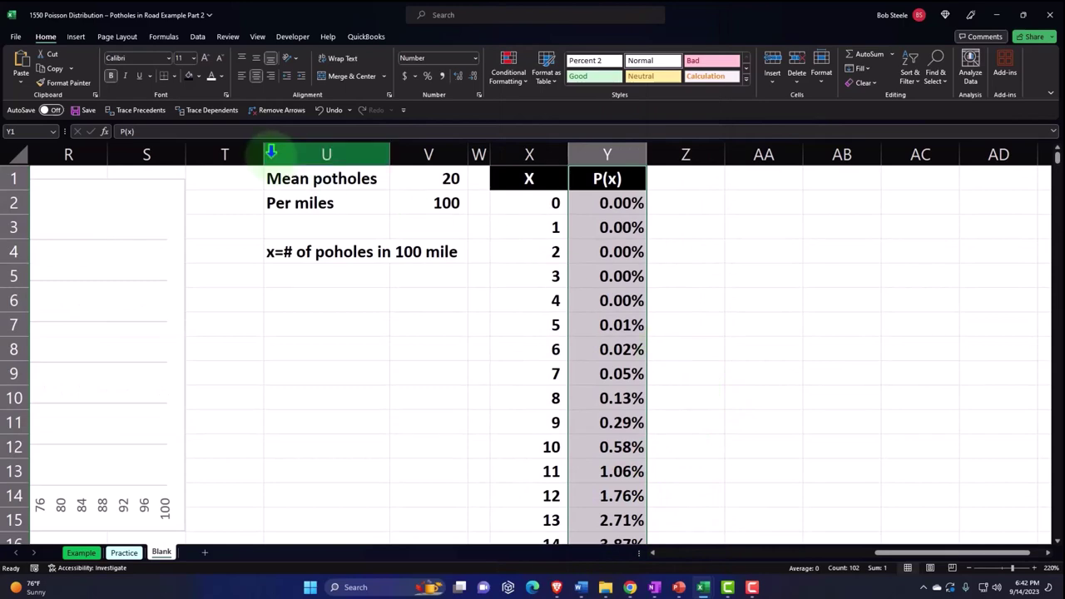
{"action": "left_click", "coordinate": [77, 38]}
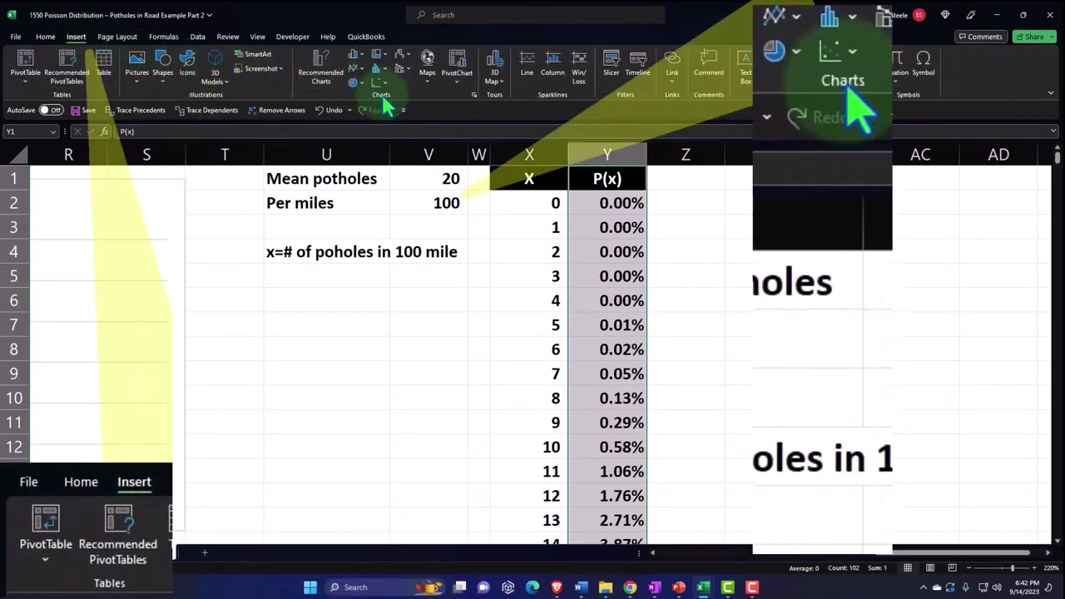
{"action": "left_click", "coordinate": [359, 53]}
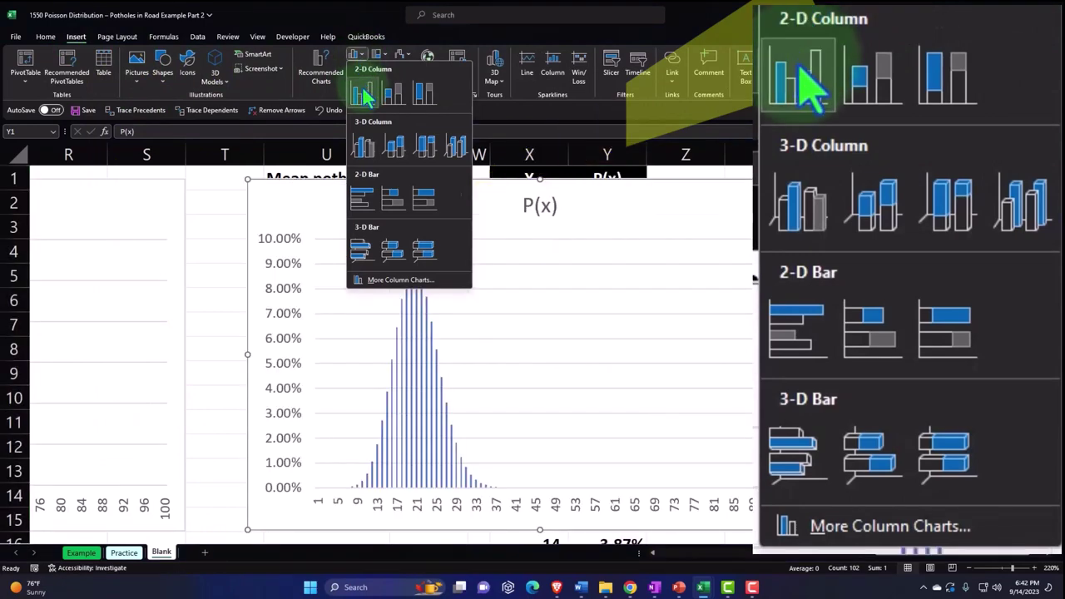
{"action": "left_click", "coordinate": [362, 94]}
- Move the P(x) column chart beside the probability table so that it starts at column Z
{"action": "left_click_drag", "start_coordinate": [317, 202], "coordinate": [734, 203]}
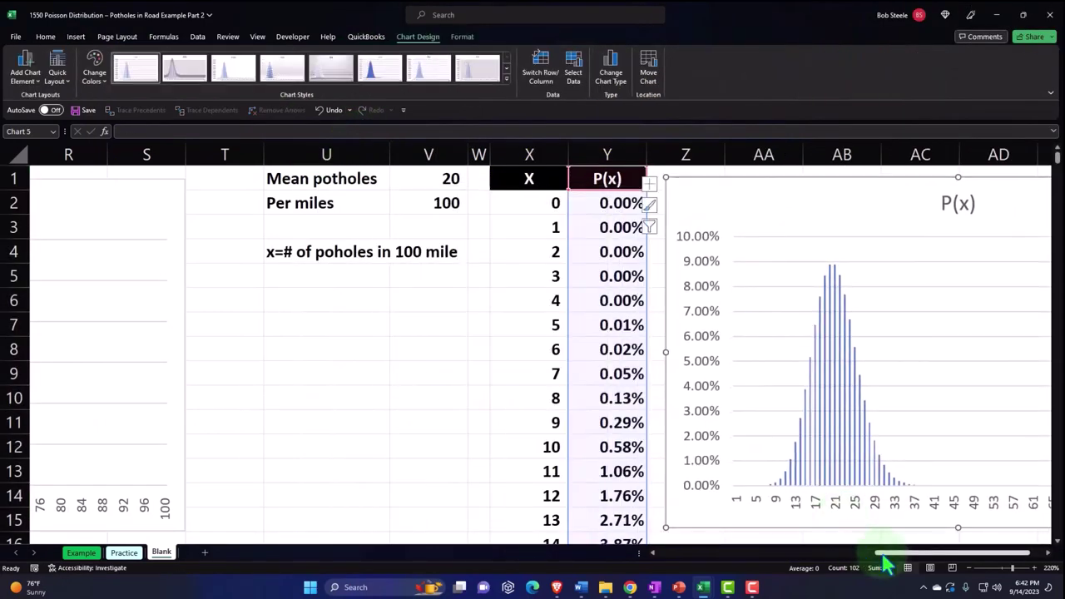
{"action": "left_click_drag", "start_coordinate": [885, 560], "coordinate": [939, 559]}
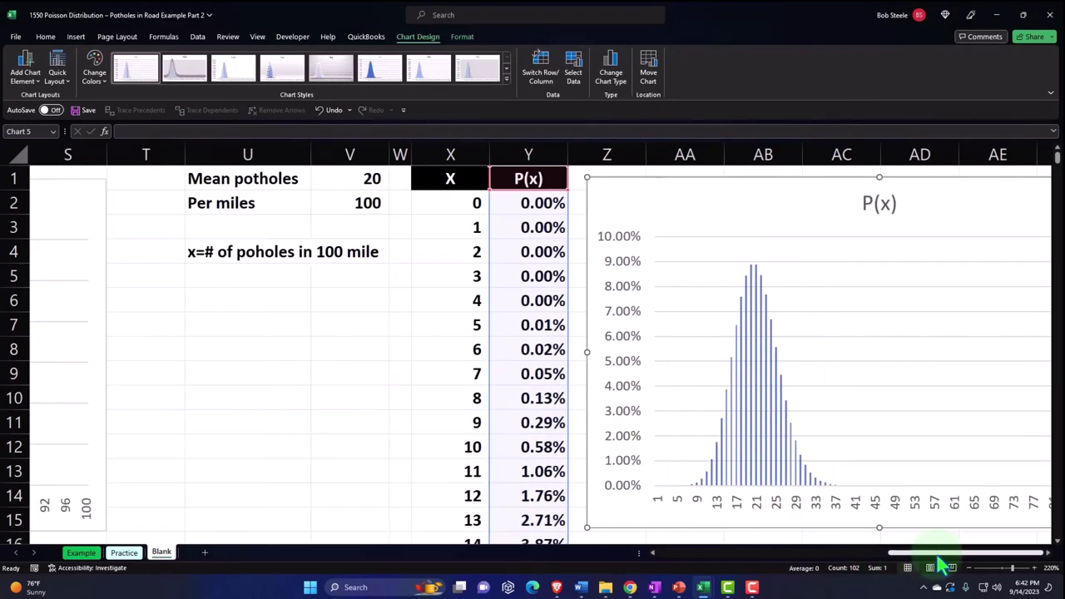
{"action": "left_click", "coordinate": [679, 190]}
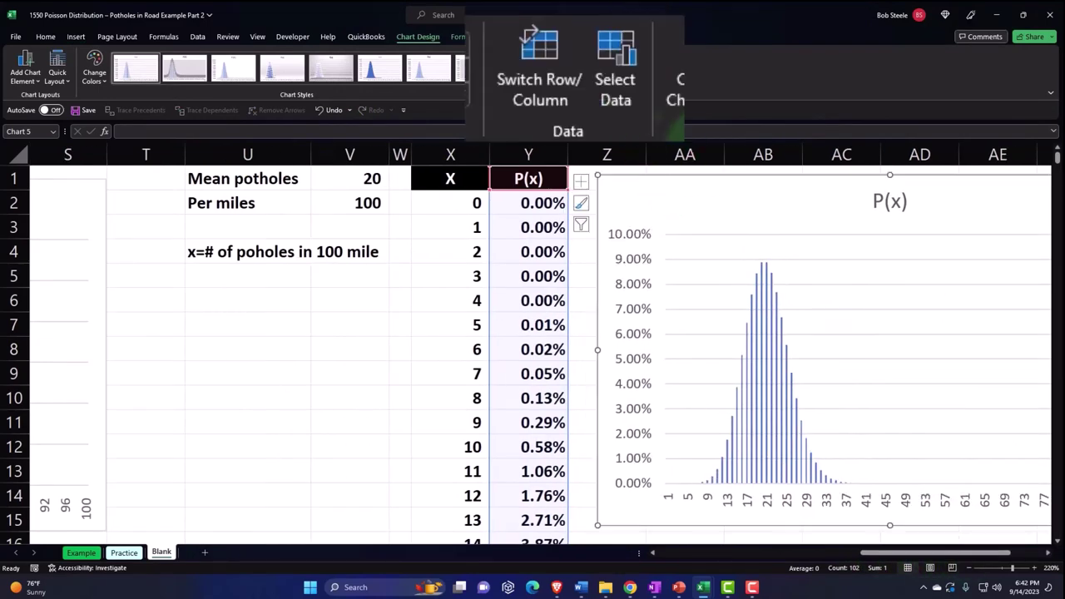
- Set the P(x) chart's horizontal axis labels to the X values in X2:X102
{"action": "left_click", "coordinate": [574, 71]}
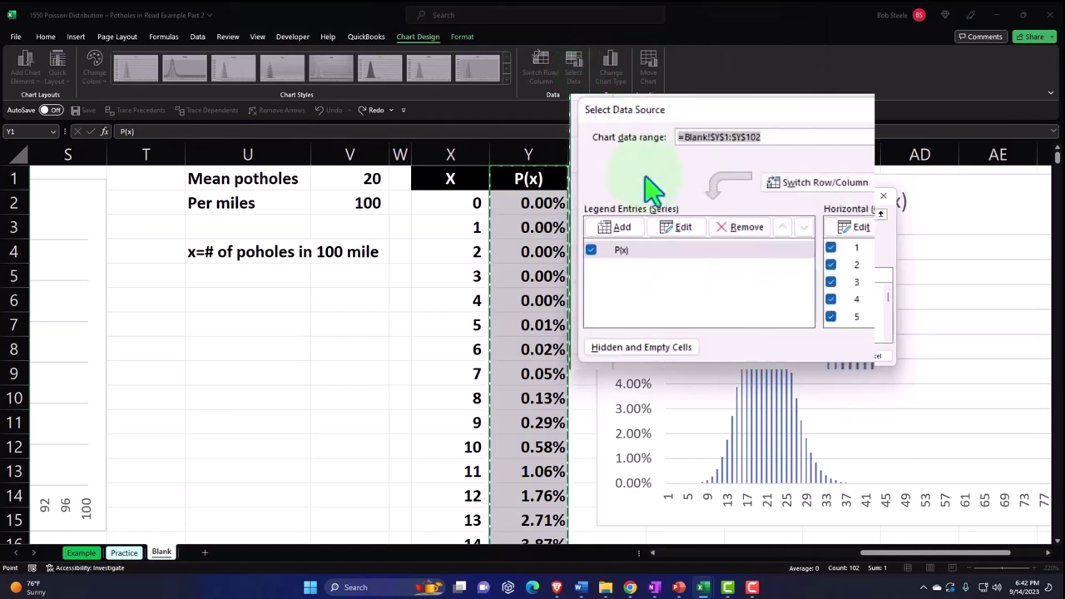
{"action": "left_click", "coordinate": [854, 228]}
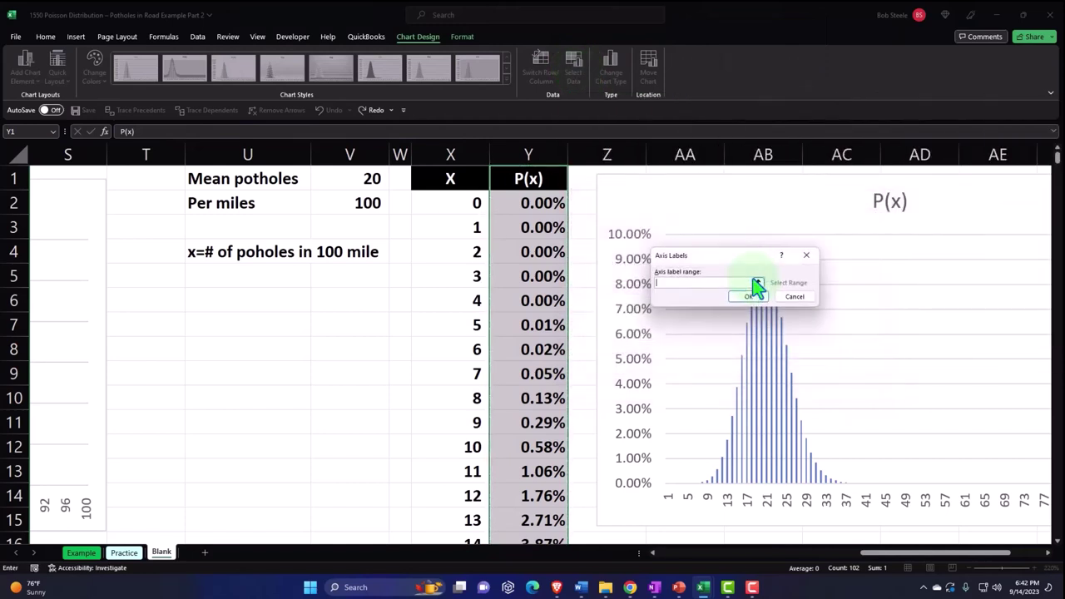
{"action": "left_click", "coordinate": [880, 228]}
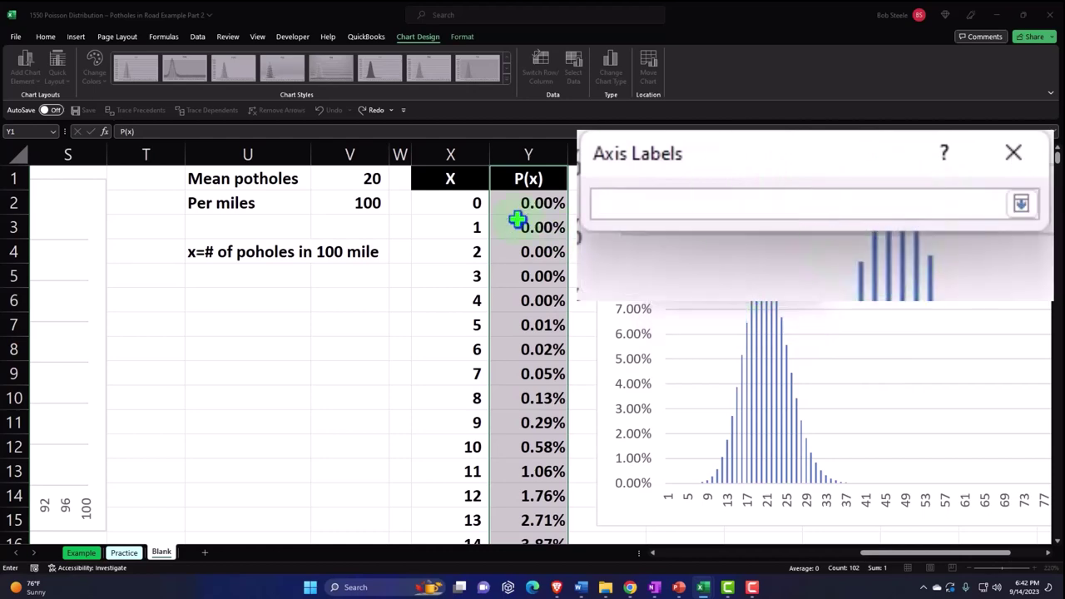
{"action": "left_click", "coordinate": [461, 206]}
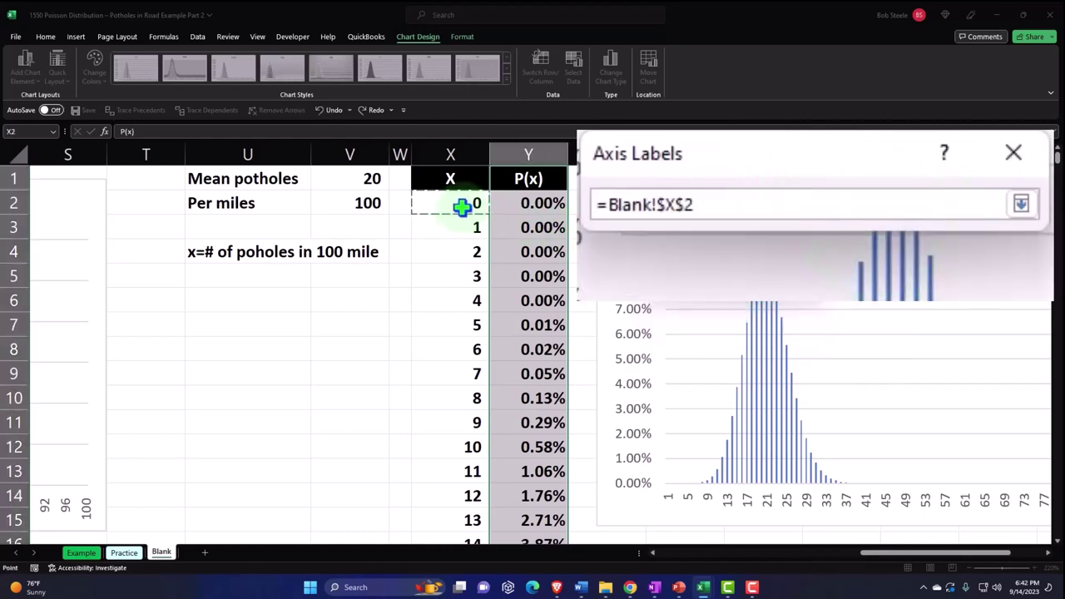
{"action": "key", "text": "ctrl+shift+Down"}
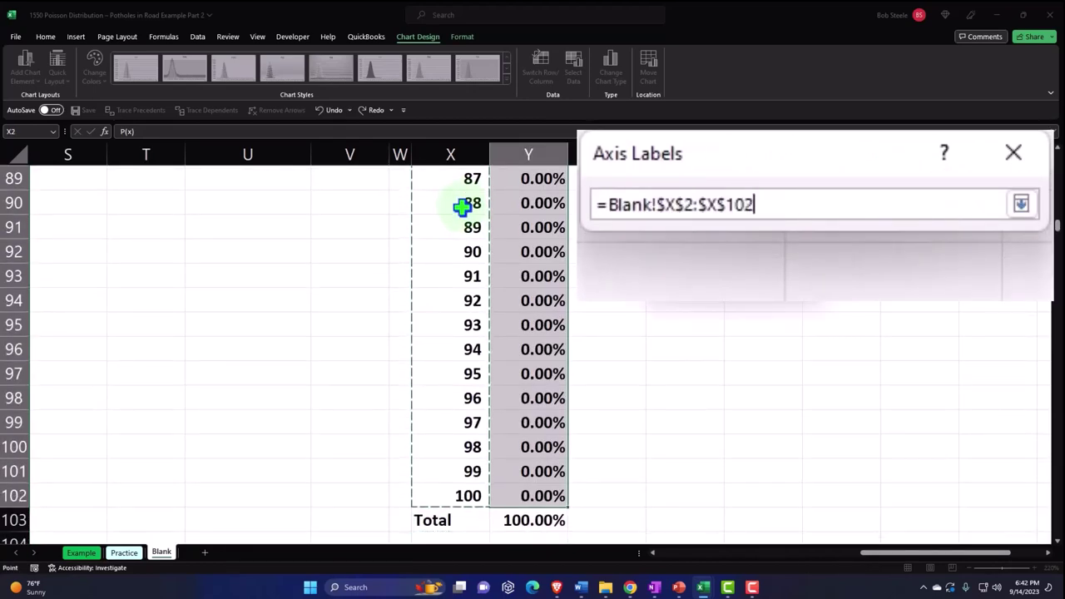
{"action": "scroll", "coordinate": [541, 234], "scroll_direction": "up", "scroll_amount": 20}
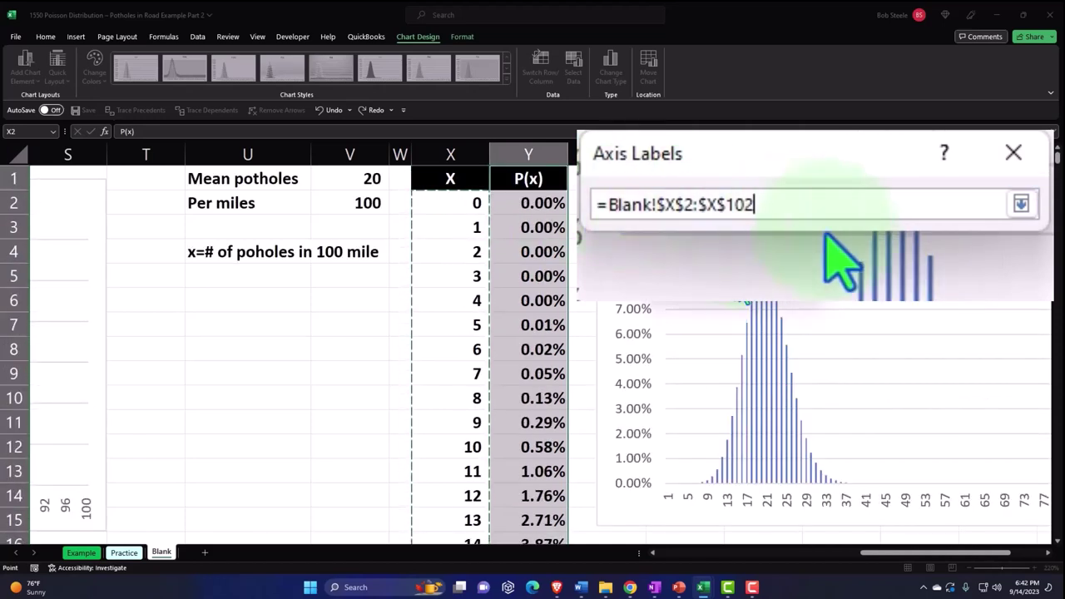
{"action": "left_click", "coordinate": [1022, 204]}
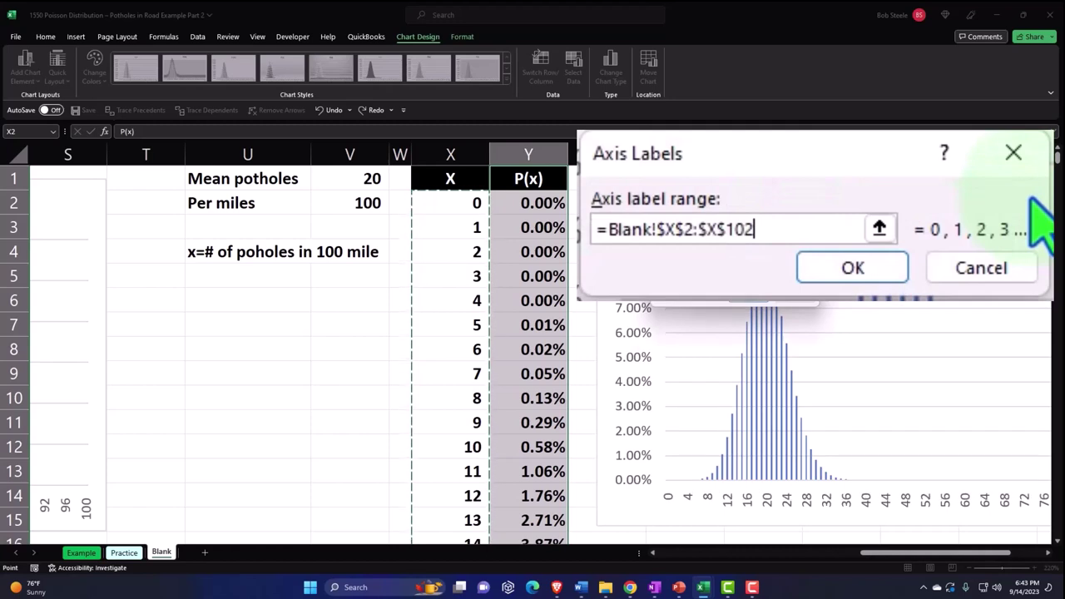
{"action": "left_click", "coordinate": [873, 265]}
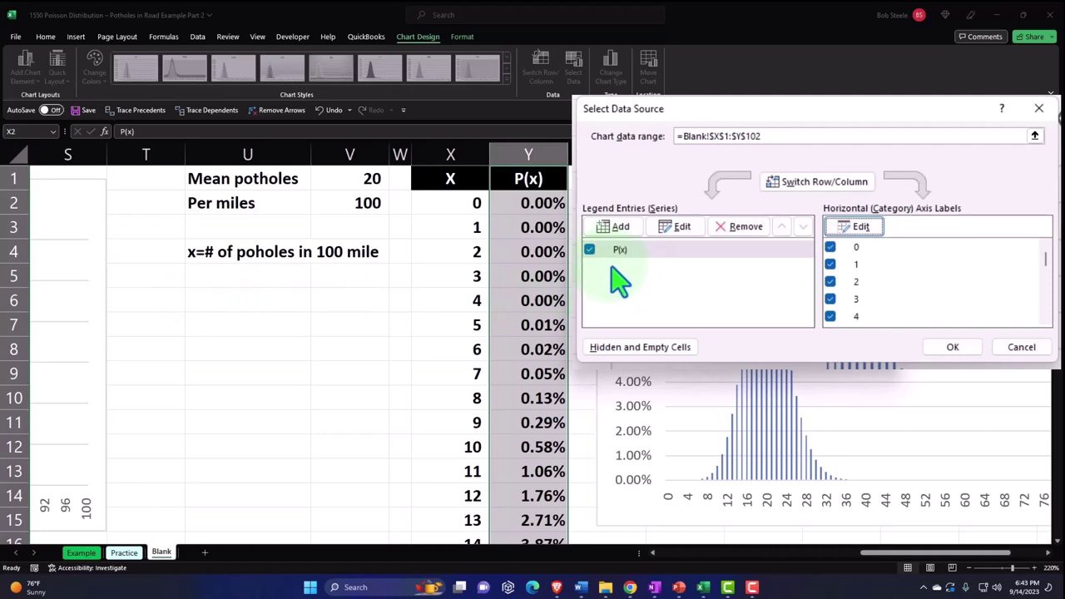
- Add a % of Total series to the P(x) column chart, named from H1 with values from H2:H102
{"action": "left_click", "coordinate": [618, 230]}
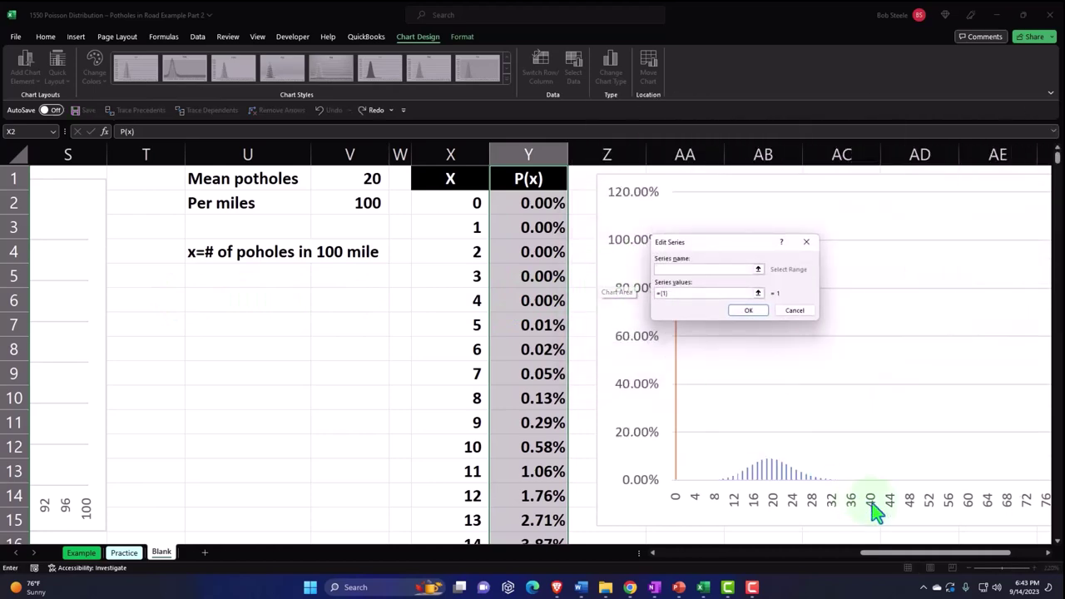
{"action": "left_click_drag", "start_coordinate": [900, 553], "coordinate": [674, 562]}
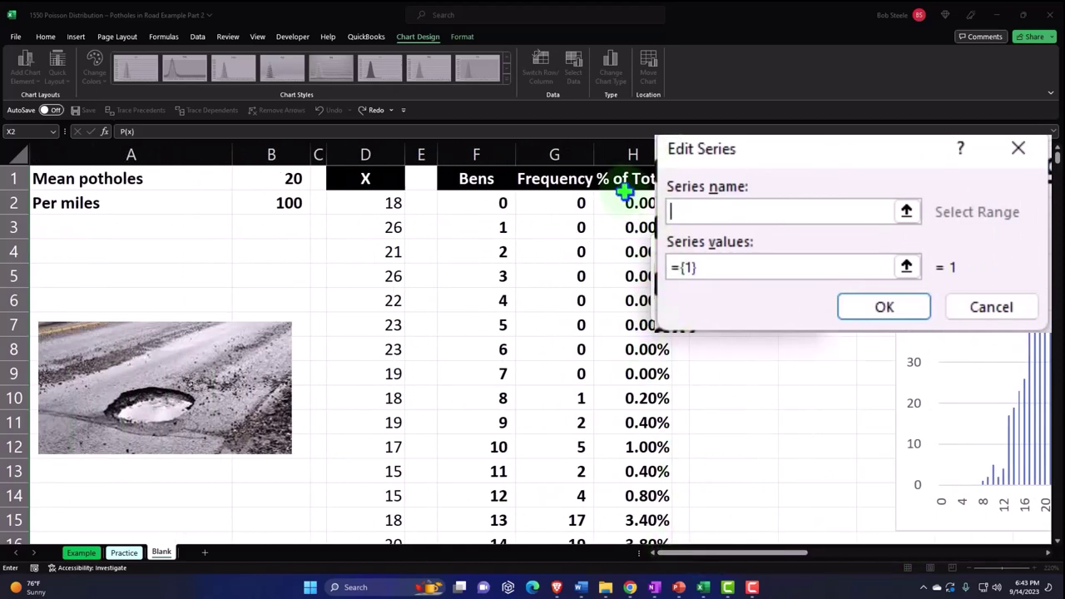
{"action": "left_click", "coordinate": [707, 268]}
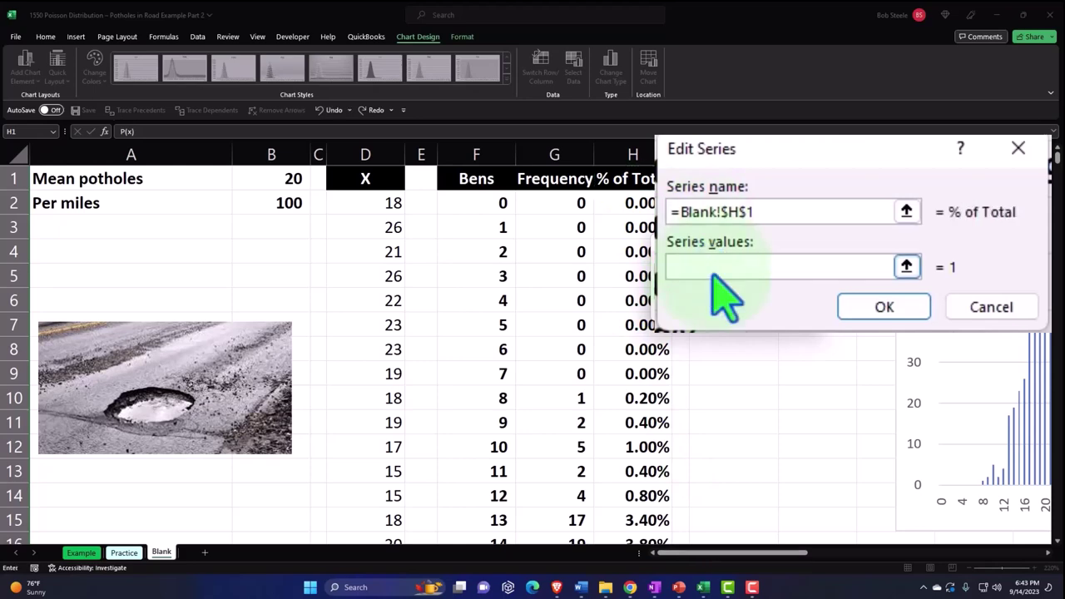
{"action": "left_click", "coordinate": [906, 267]}
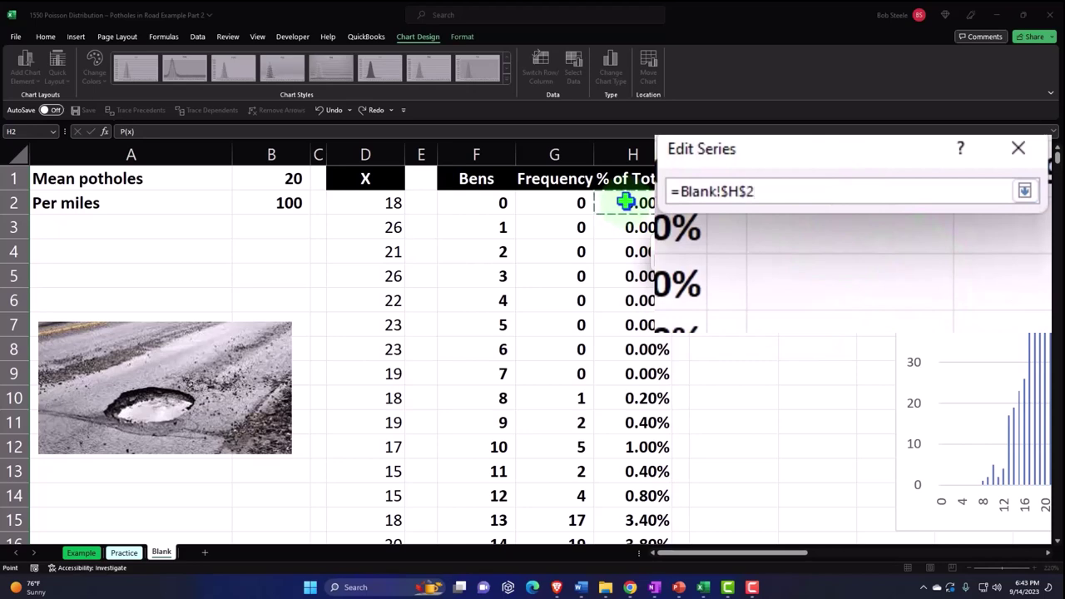
{"action": "key", "text": "ctrl+shift+Down"}
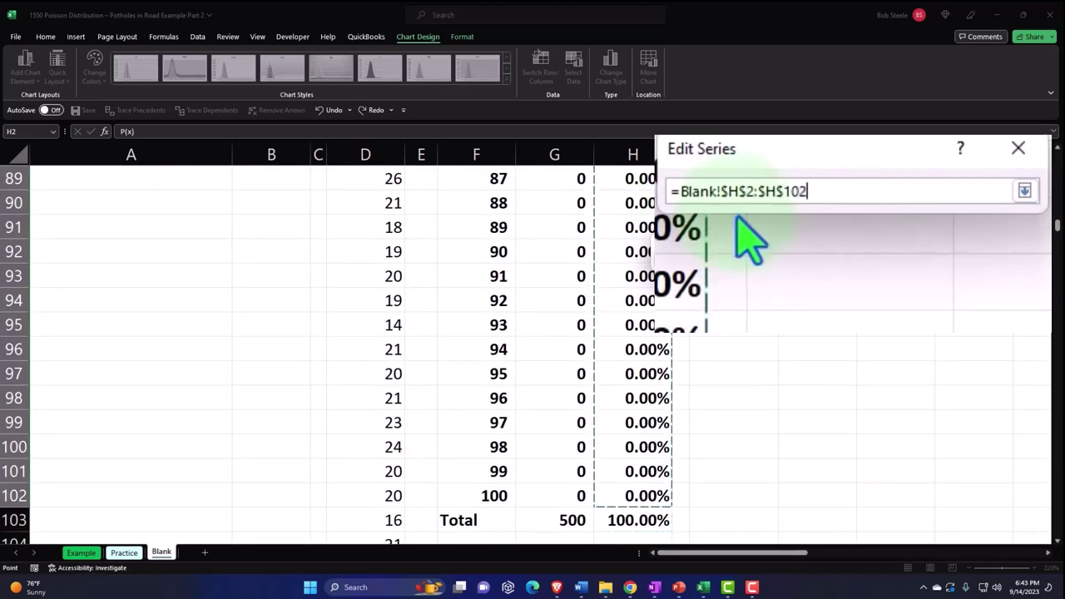
{"action": "left_click", "coordinate": [1024, 191]}
{"action": "scroll", "coordinate": [801, 384], "scroll_direction": "up", "scroll_amount": 10}
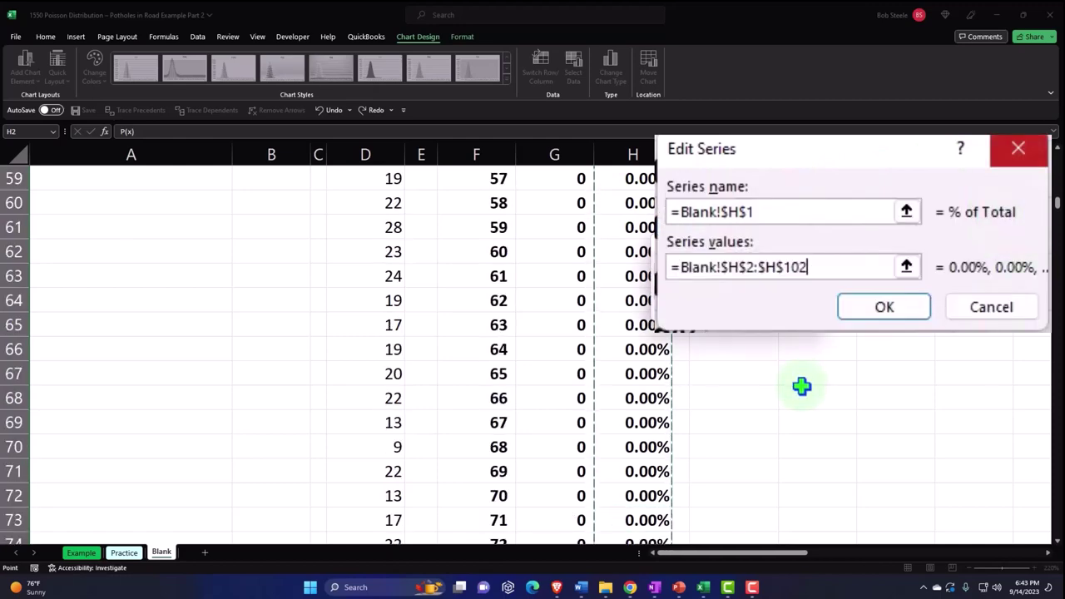
{"action": "left_click", "coordinate": [754, 315]}
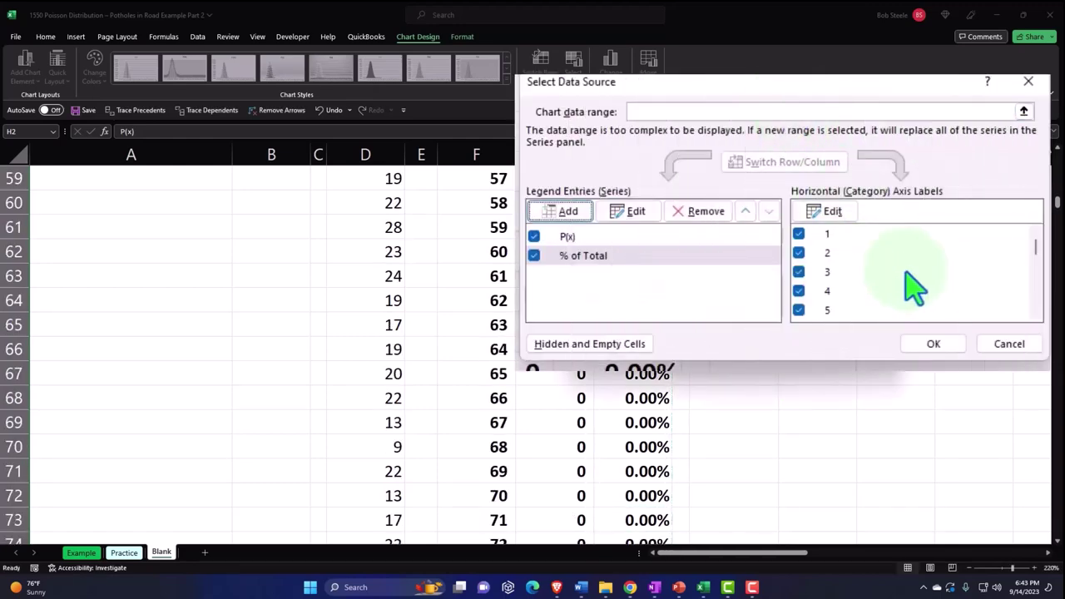
{"action": "left_click", "coordinate": [949, 348]}
- Examine the column chart beside the probability table, comparing the P(x) bars with the % of Total bars
{"action": "scroll", "coordinate": [841, 365], "scroll_direction": "up", "scroll_amount": 16}
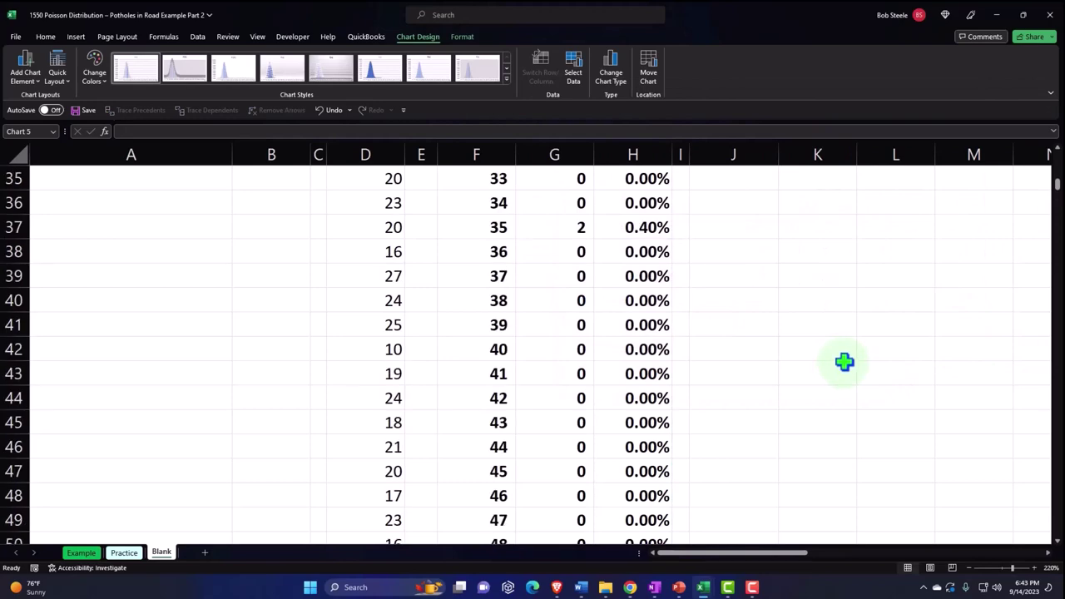
{"action": "left_click", "coordinate": [865, 217]}
{"action": "key", "text": "Right"}
{"action": "key", "text": "Right"}
{"action": "key", "text": "Right"}
{"action": "key", "text": "Right"}
{"action": "key", "text": "Right"}
{"action": "key", "text": "Right"}
{"action": "key", "text": "Right"}
{"action": "key", "text": "Right"}
{"action": "key", "text": "Right"}
{"action": "key", "text": "Right"}
{"action": "key", "text": "Right"}
{"action": "key", "text": "Right"}
{"action": "key", "text": "Right"}
{"action": "key", "text": "Right"}
{"action": "key", "text": "Right"}
{"action": "key", "text": "Right"}
{"action": "key", "text": "Right"}
{"action": "key", "text": "Right"}
{"action": "key", "text": "Right"}
{"action": "key", "text": "Right"}
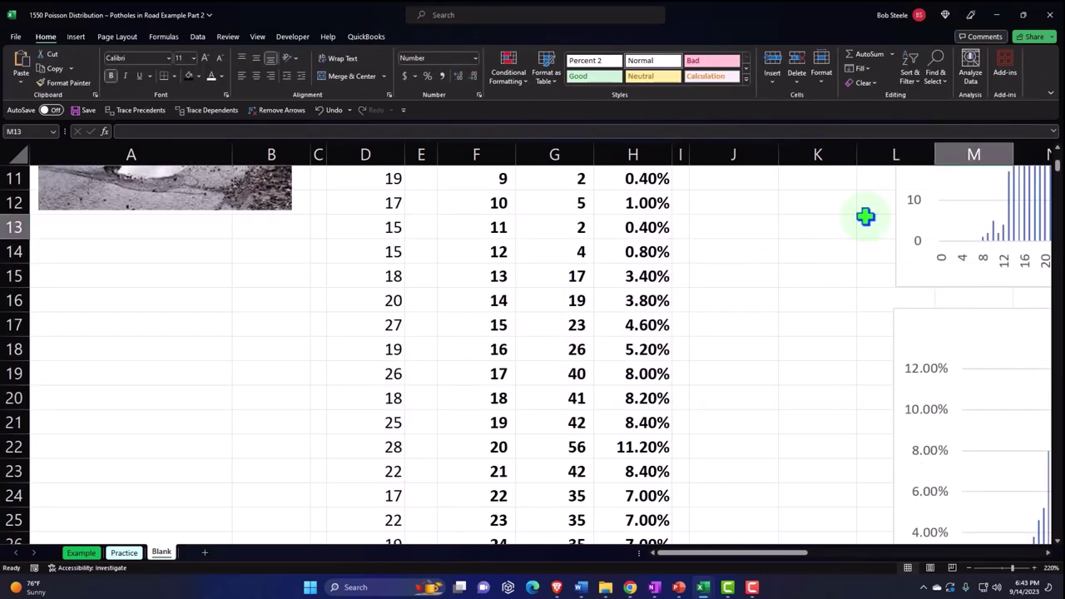
{"action": "key", "text": "Right"}
{"action": "key", "text": "Right"}
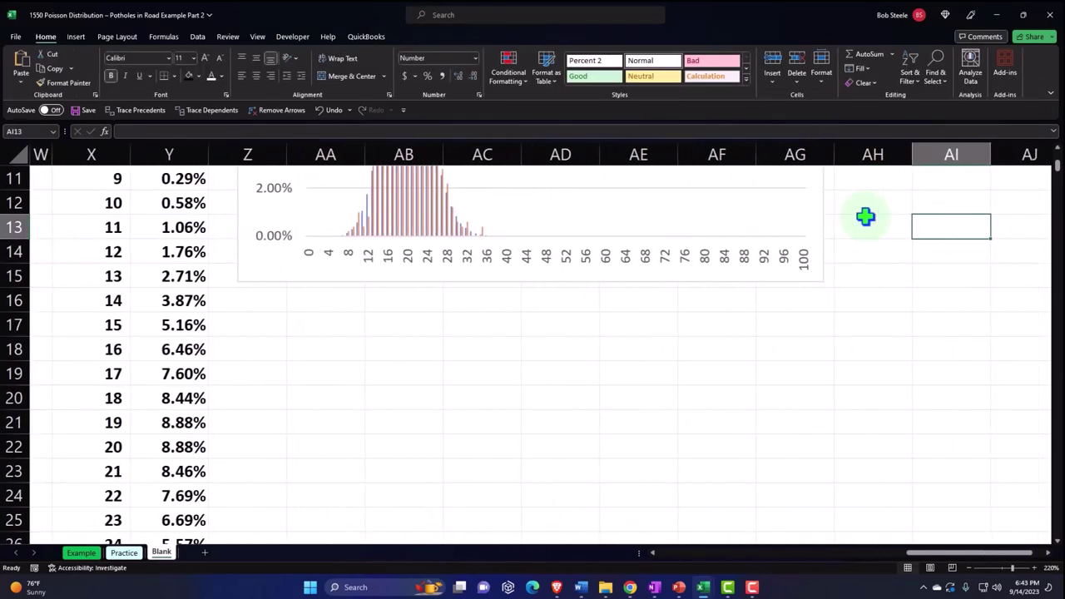
{"action": "scroll", "coordinate": [549, 343], "scroll_direction": "up", "scroll_amount": 3}
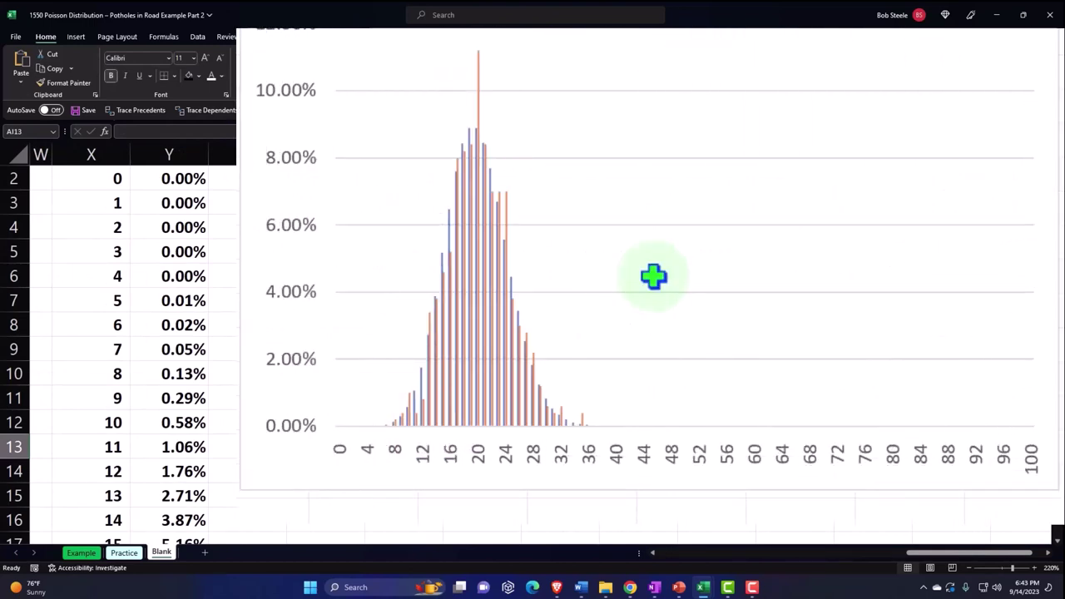
{"action": "scroll", "coordinate": [674, 375], "scroll_direction": "up", "scroll_amount": 1}
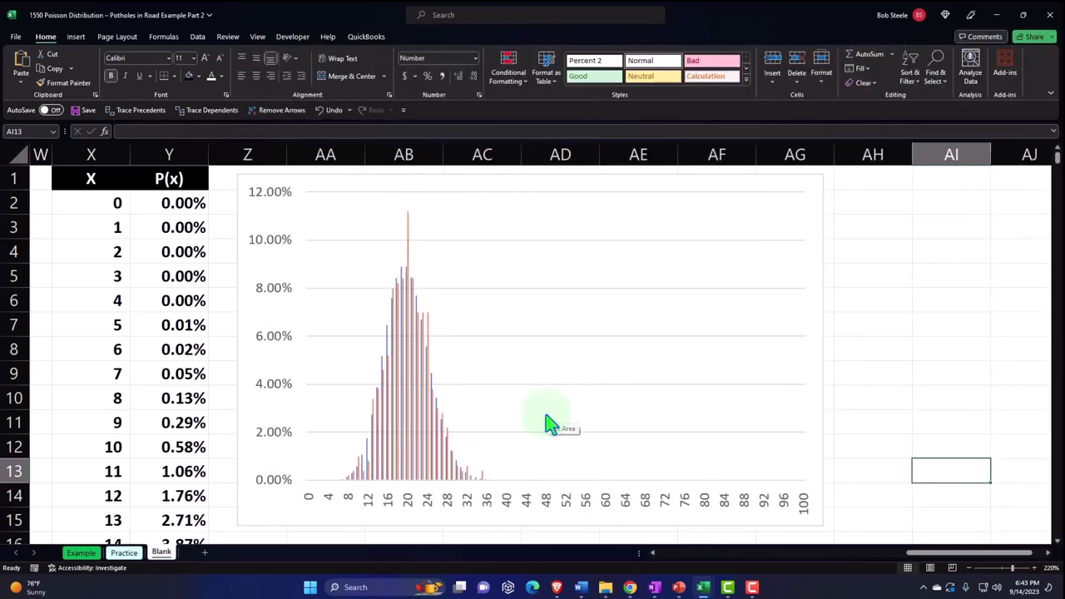
- Add a legend to the column chart of P(x) and % of Total
{"action": "left_click", "coordinate": [243, 258]}
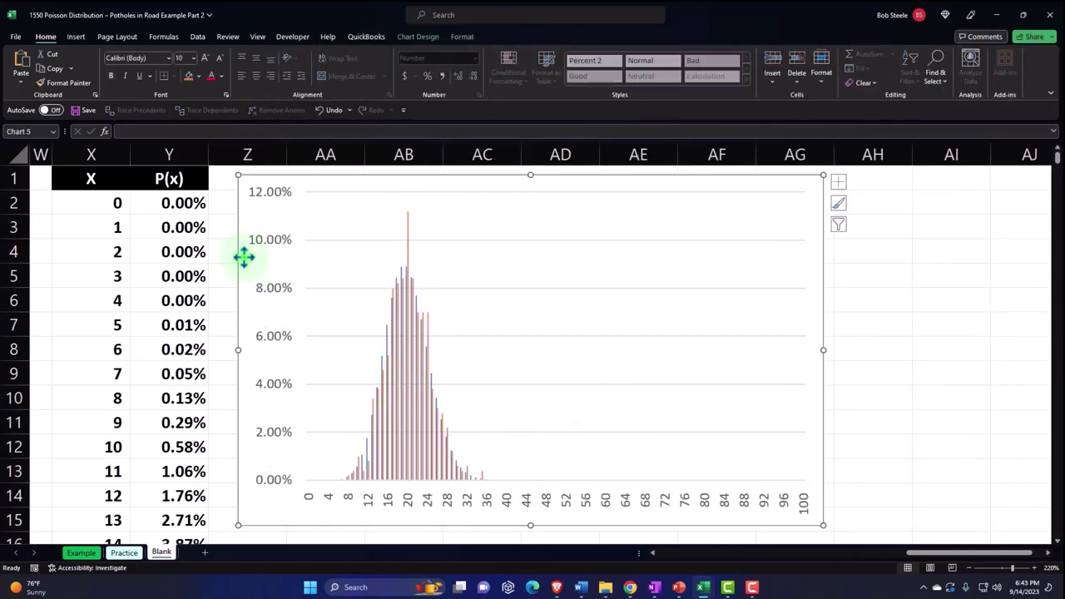
{"action": "left_click", "coordinate": [838, 185]}
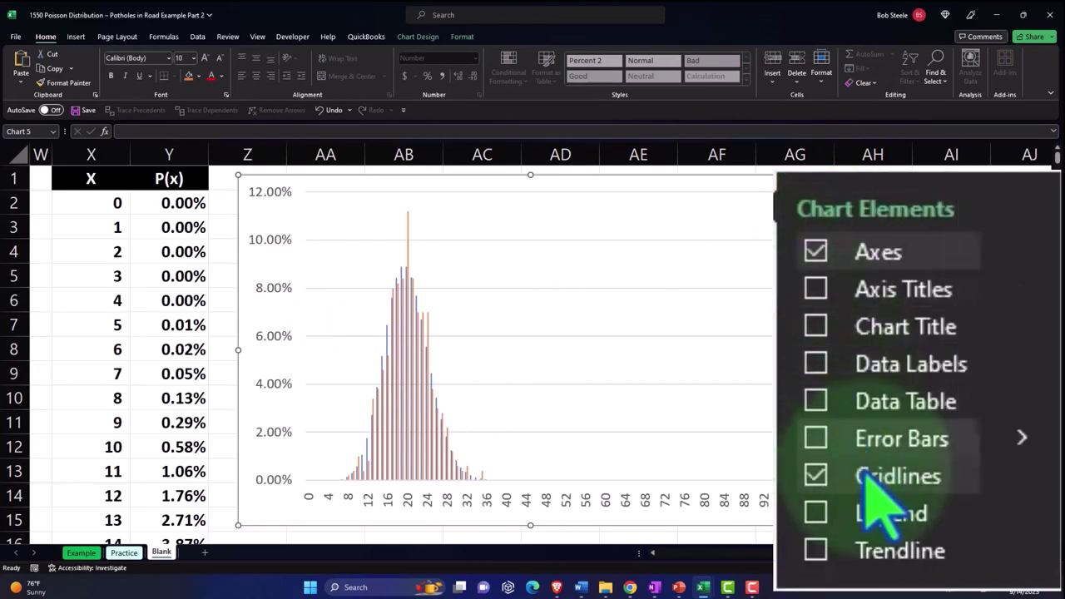
{"action": "left_click", "coordinate": [815, 513]}
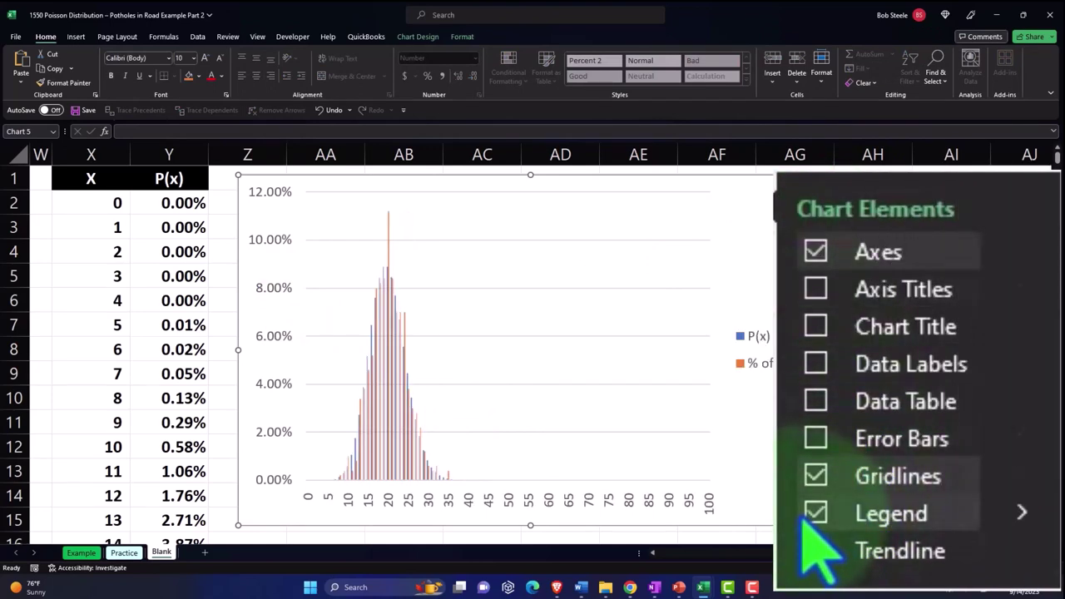
{"action": "left_click", "coordinate": [857, 421]}
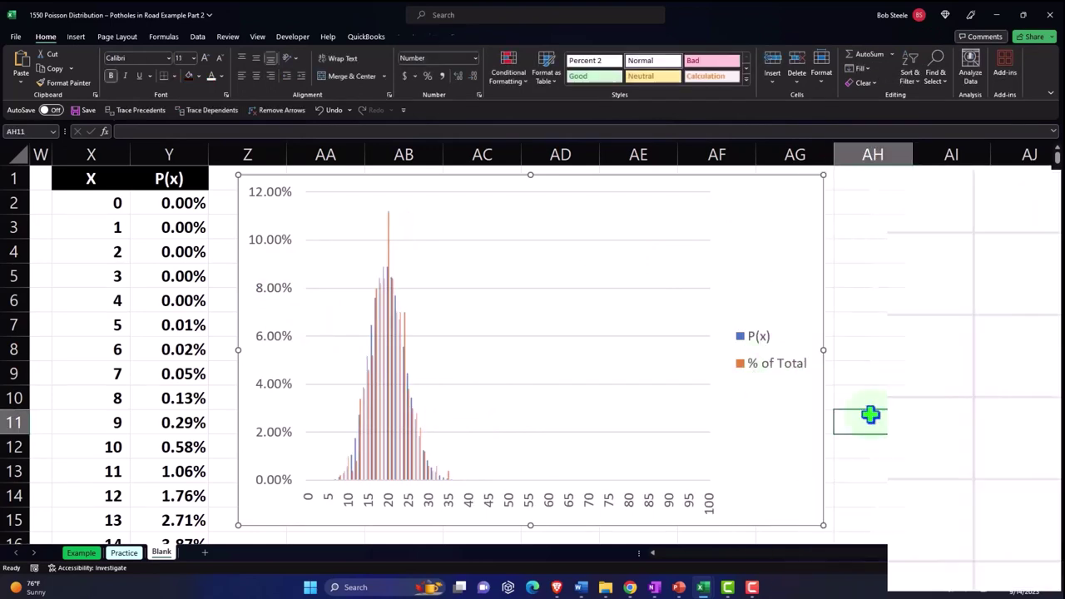
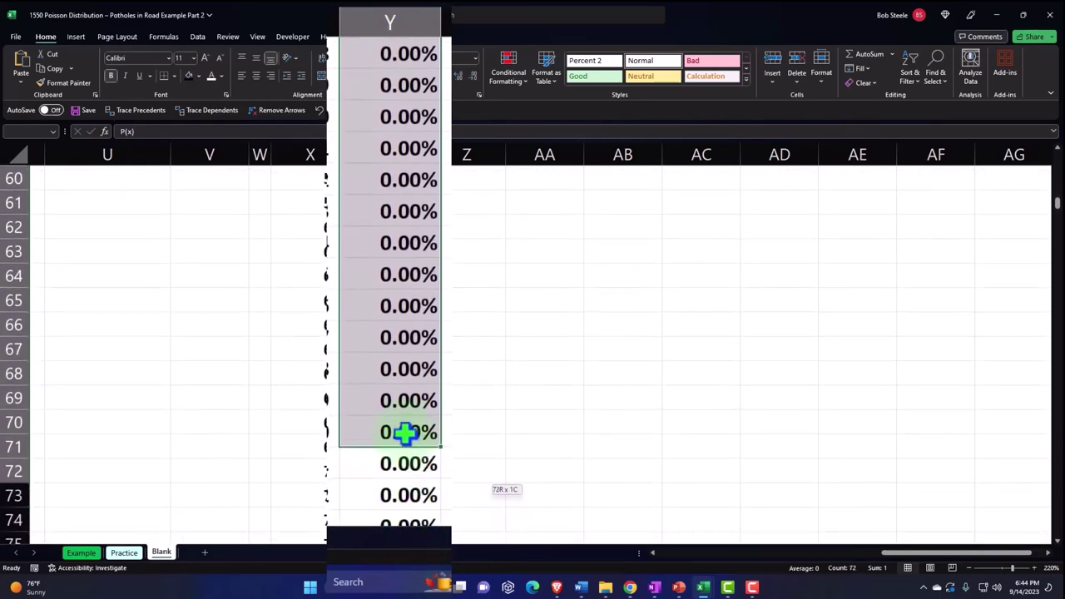
- Insert a 2-D line chart with markers from Y1:Y72 and place it directly below the column chart
{"action": "scroll", "coordinate": [506, 385], "scroll_direction": "up", "scroll_amount": 20}
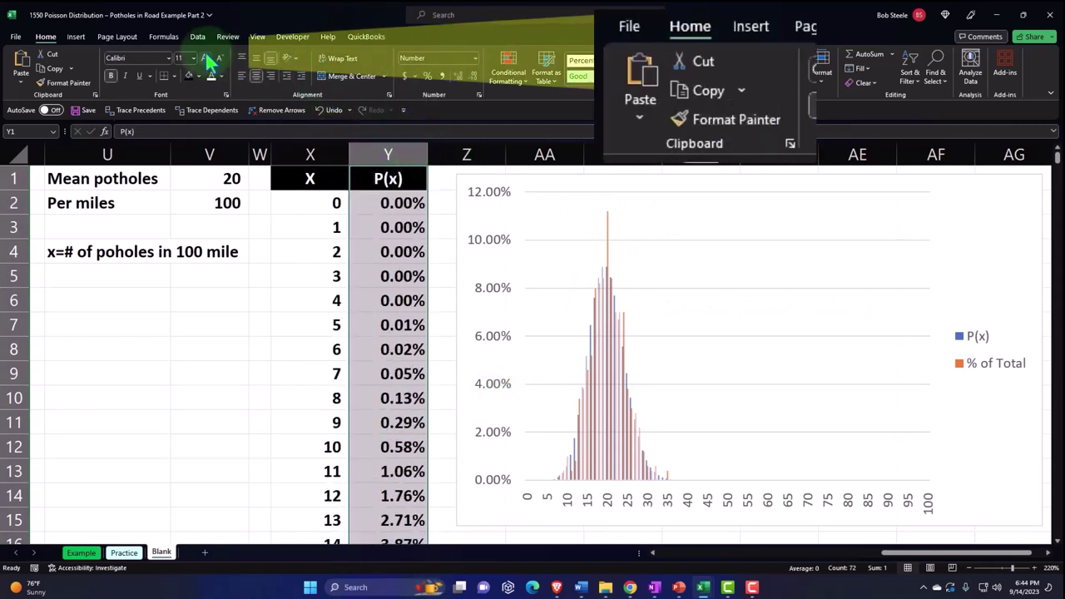
{"action": "left_click", "coordinate": [76, 37]}
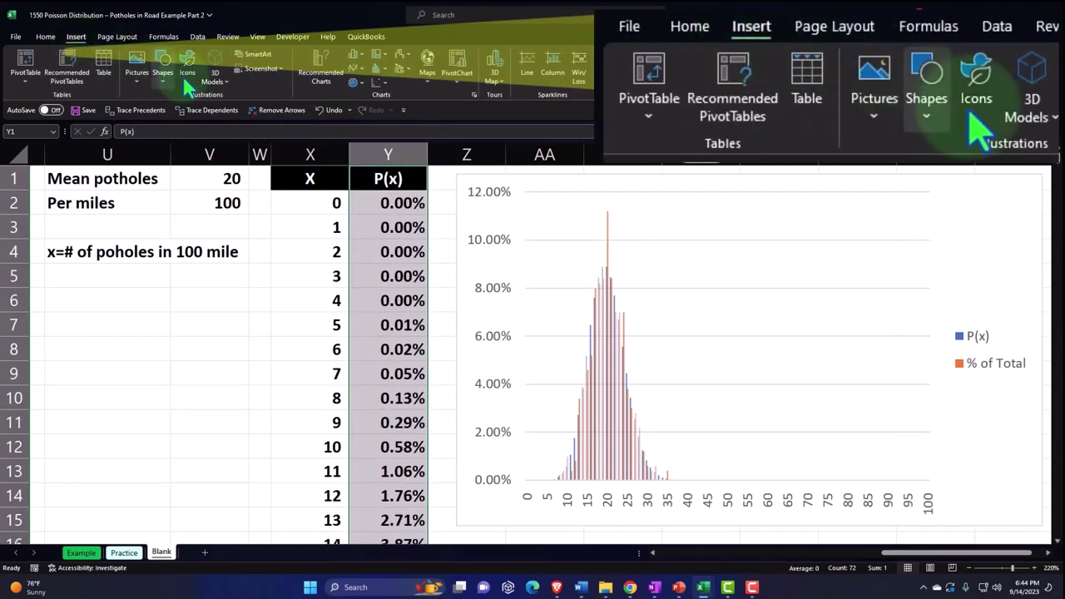
{"action": "left_click", "coordinate": [359, 70]}
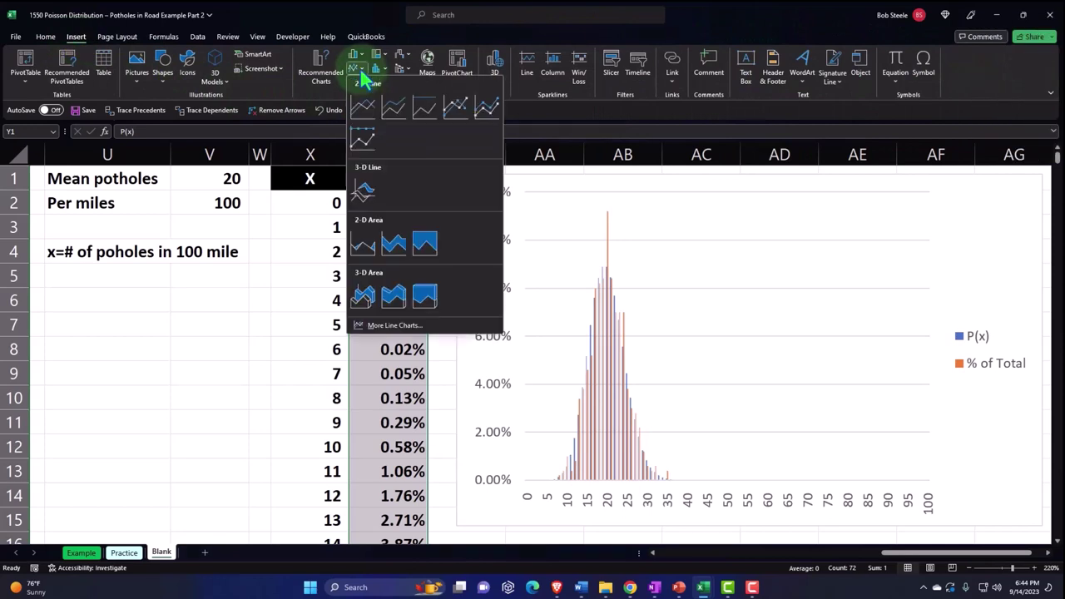
{"action": "left_click", "coordinate": [453, 115]}
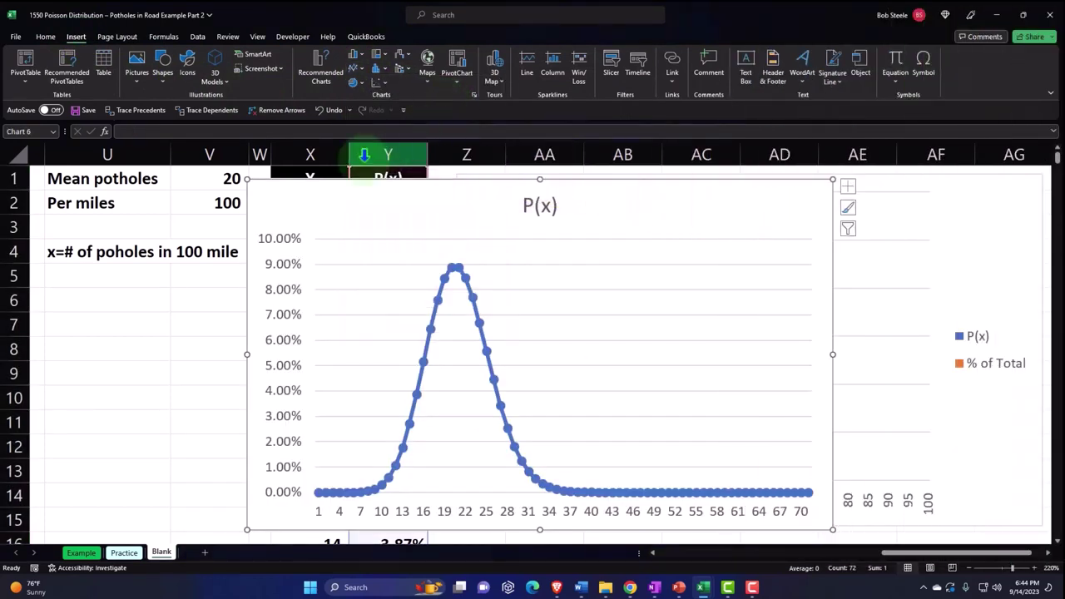
{"action": "left_click_drag", "start_coordinate": [404, 264], "coordinate": [519, 360]}
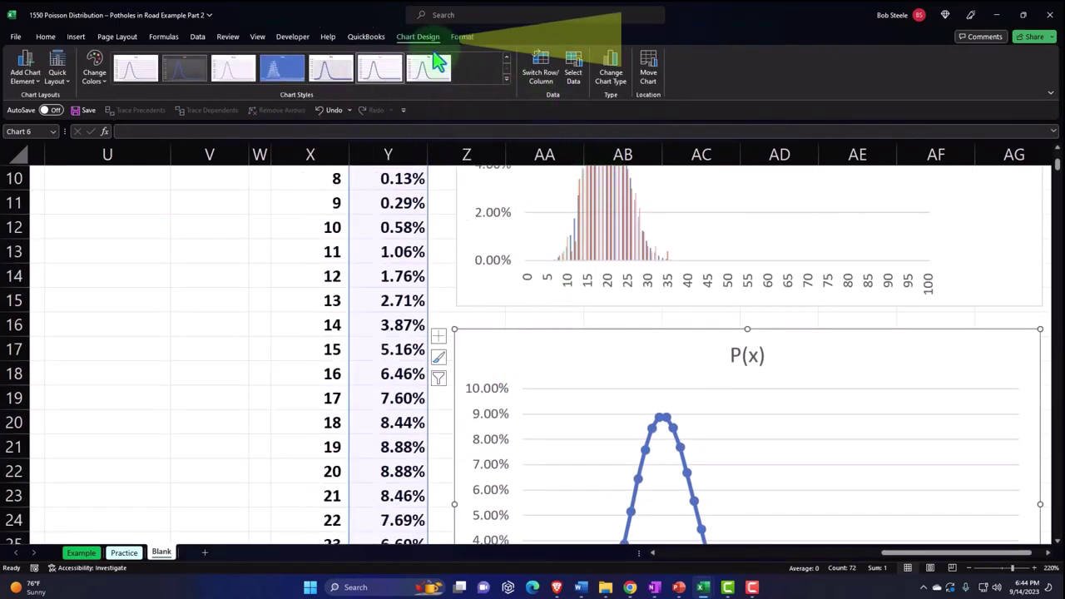
- Set the line chart's horizontal axis labels to the X values in X2:X72
{"action": "left_click", "coordinate": [573, 68]}
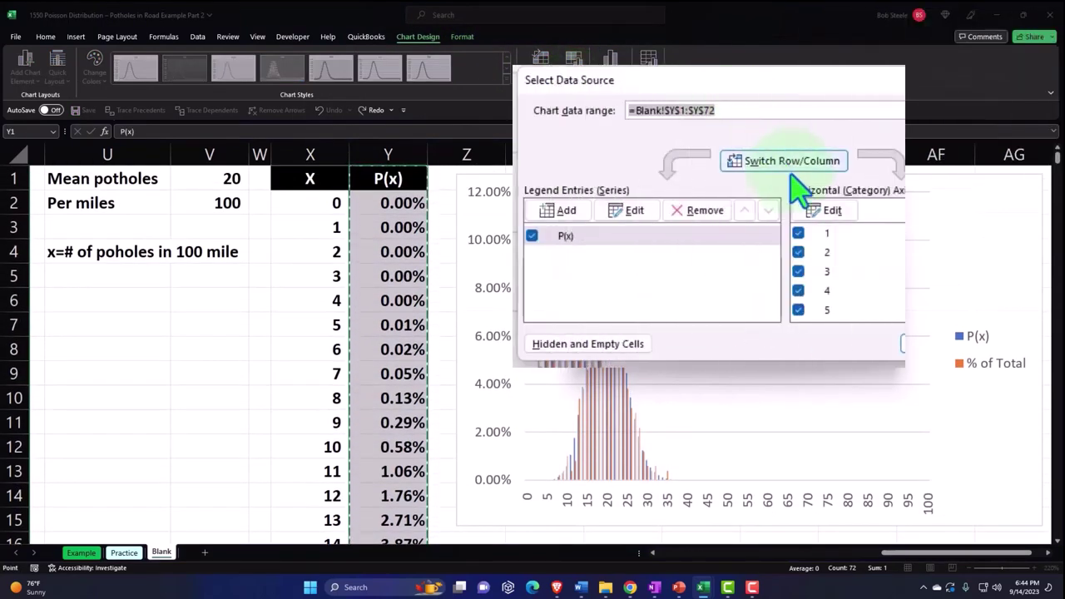
{"action": "left_click", "coordinate": [815, 215]}
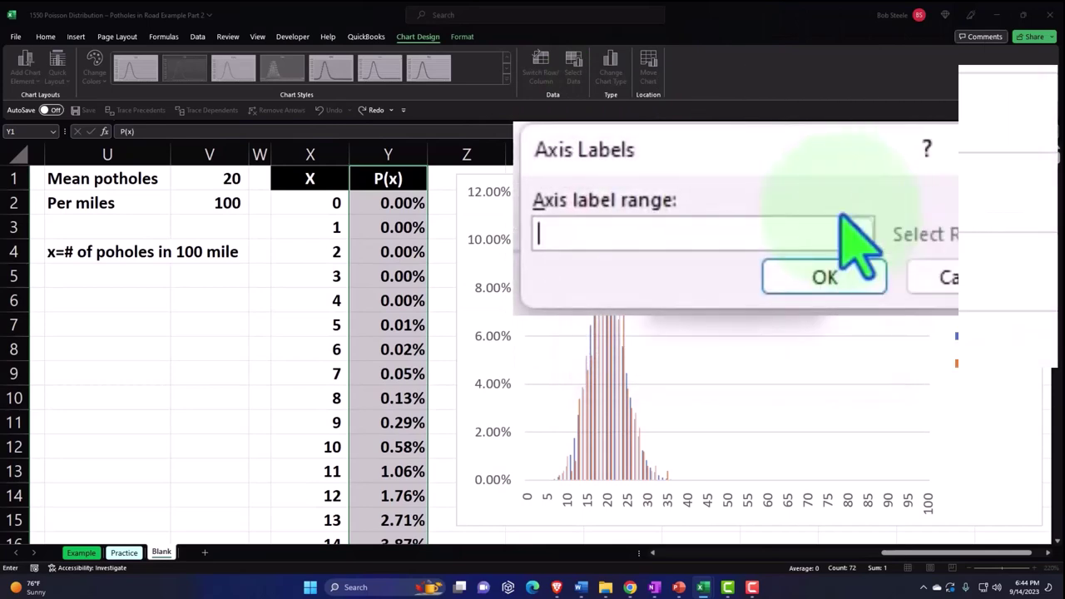
{"action": "left_click", "coordinate": [316, 204]}
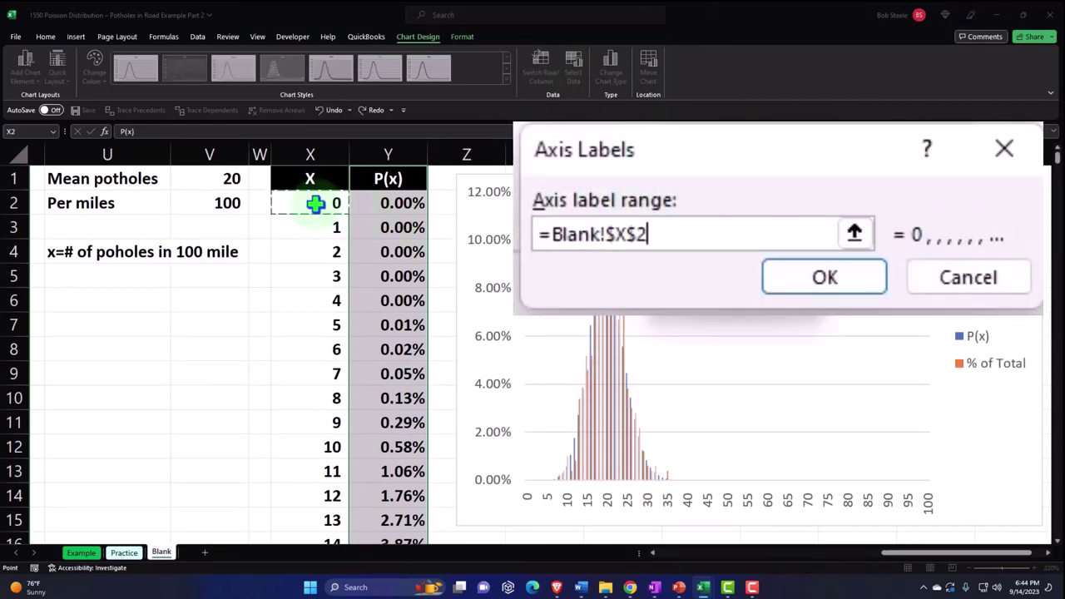
{"action": "left_click_drag", "start_coordinate": [316, 203], "coordinate": [328, 247]}
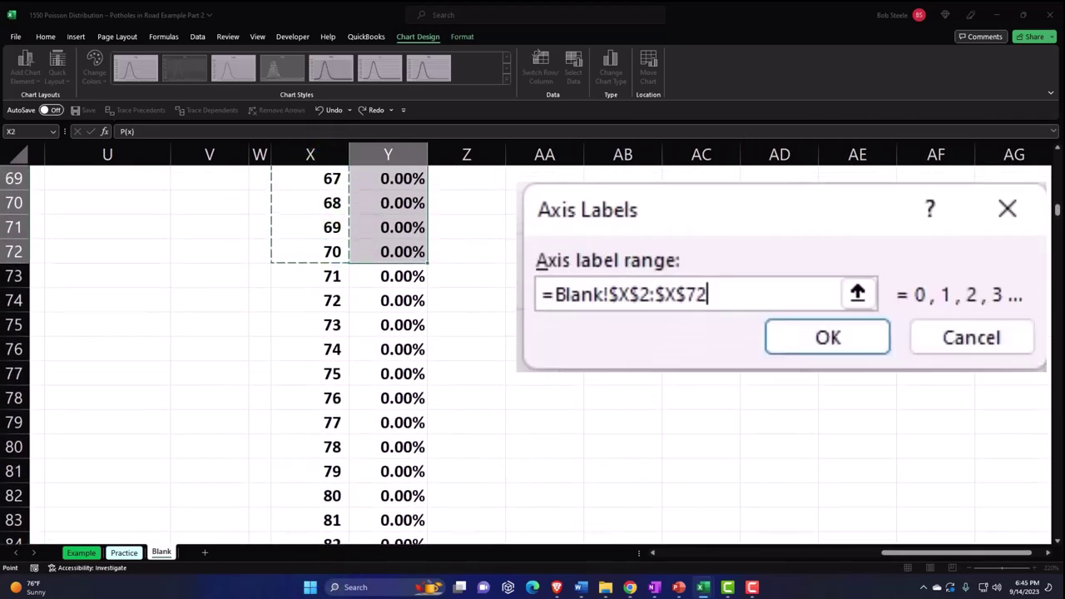
{"action": "scroll", "coordinate": [250, 357], "scroll_direction": "up", "scroll_amount": 7}
{"action": "scroll", "coordinate": [249, 358], "scroll_direction": "up", "scroll_amount": 15}
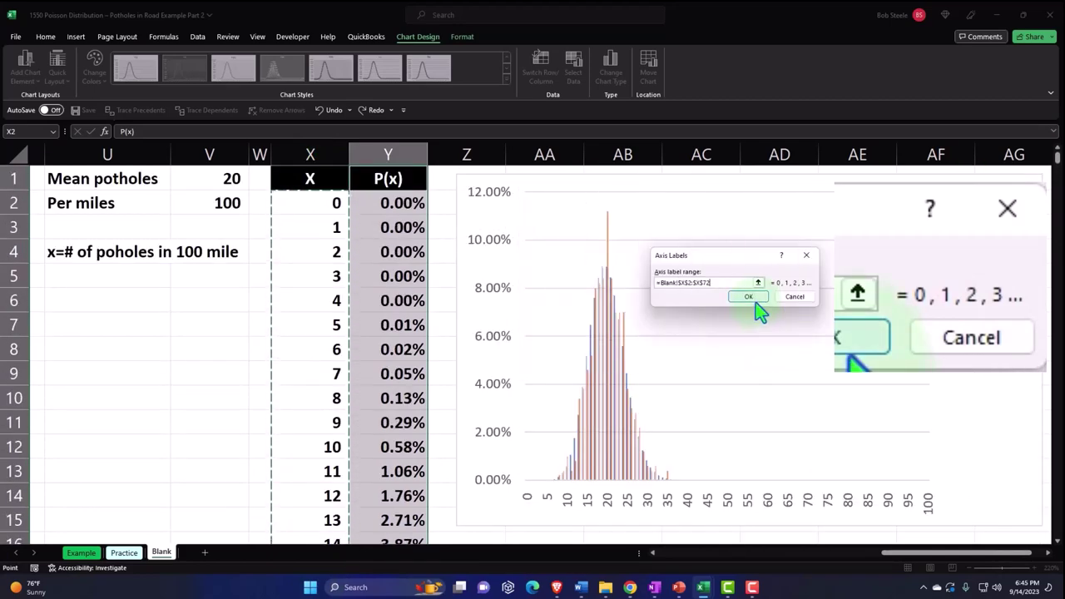
{"action": "left_click", "coordinate": [753, 299]}
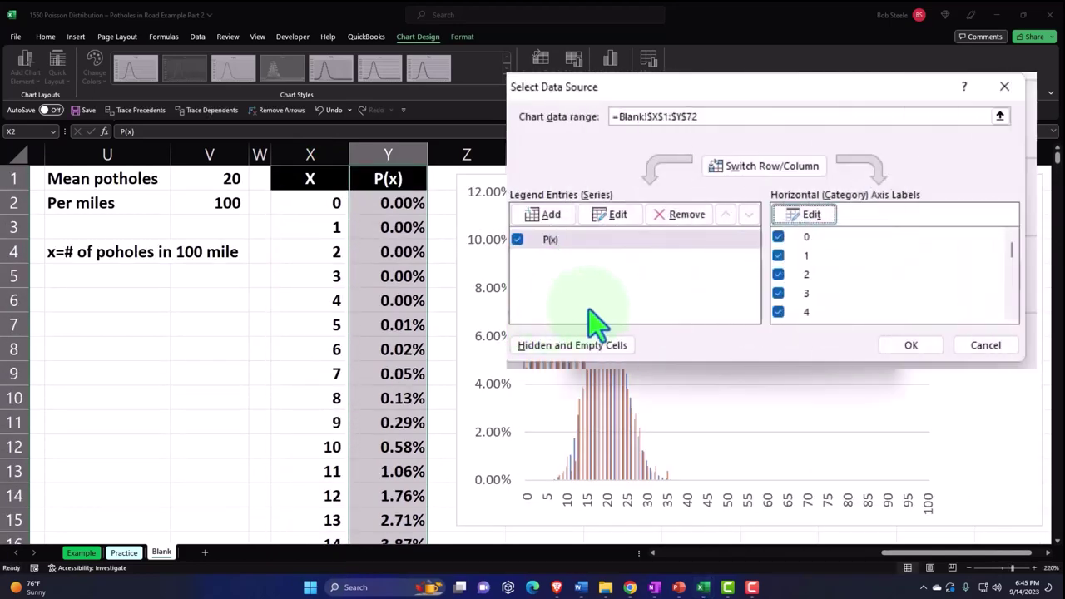
- Add a % of Total series to the line chart, named from H1 with values from H2:H72
{"action": "left_click", "coordinate": [604, 281]}
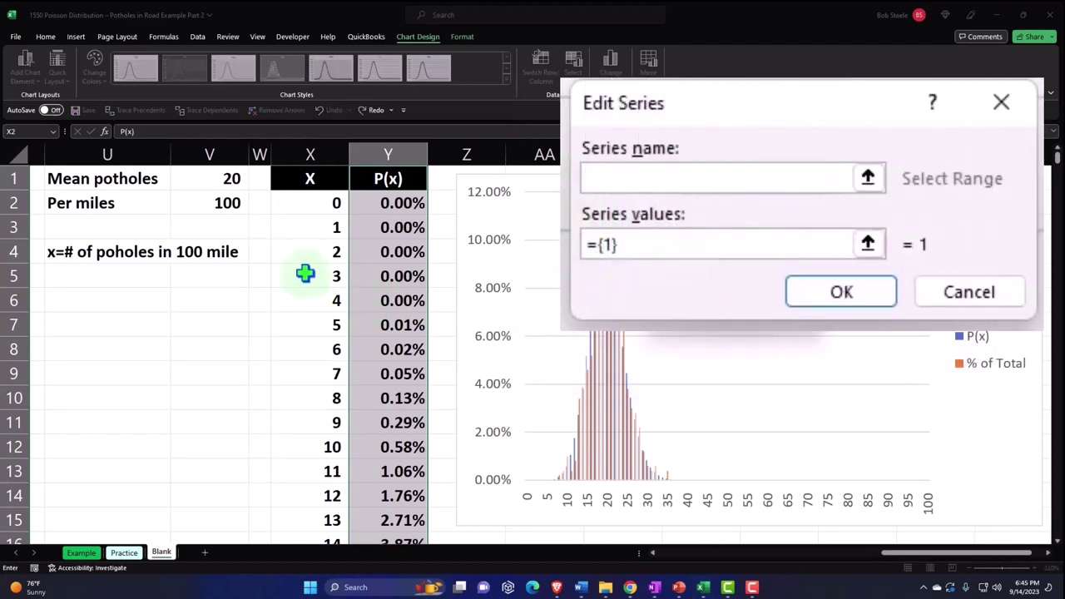
{"action": "key", "text": "Left"}
{"action": "key", "text": "Left"}
{"action": "key", "text": "Left"}
{"action": "key", "text": "Left"}
{"action": "key", "text": "Left"}
{"action": "key", "text": "Left"}
{"action": "key", "text": "Left"}
{"action": "key", "text": "Left"}
{"action": "key", "text": "Left"}
{"action": "key", "text": "Left"}
{"action": "key", "text": "Left"}
{"action": "key", "text": "Left"}
{"action": "key", "text": "Left"}
{"action": "key", "text": "Left"}
{"action": "key", "text": "Left"}
{"action": "key", "text": "Left"}
{"action": "key", "text": "Left"}
{"action": "key", "text": "Left"}
{"action": "key", "text": "Left"}
{"action": "key", "text": "Left"}
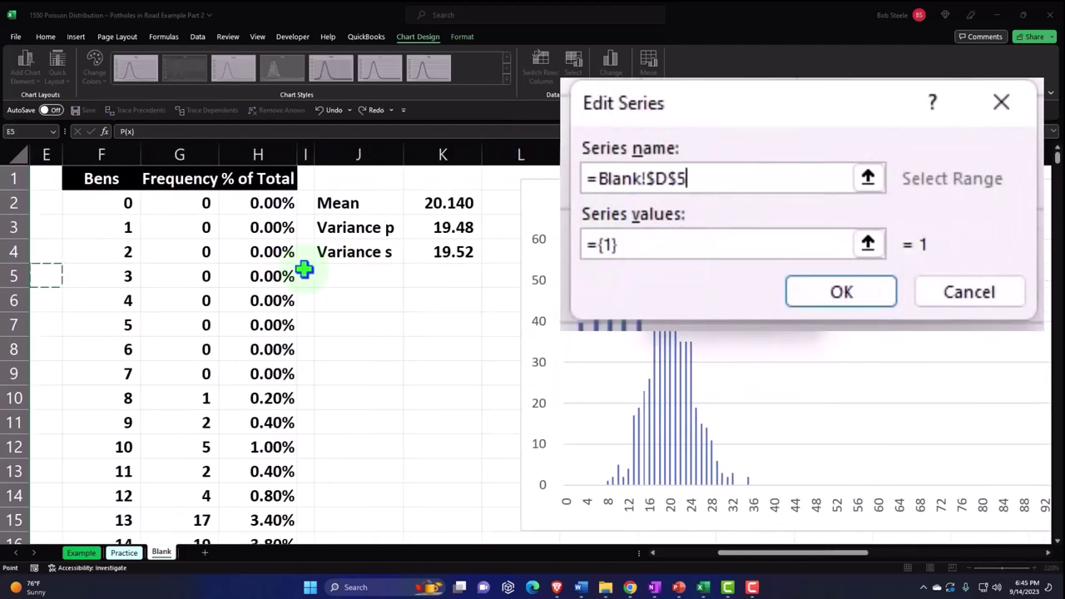
{"action": "key", "text": "Right"}
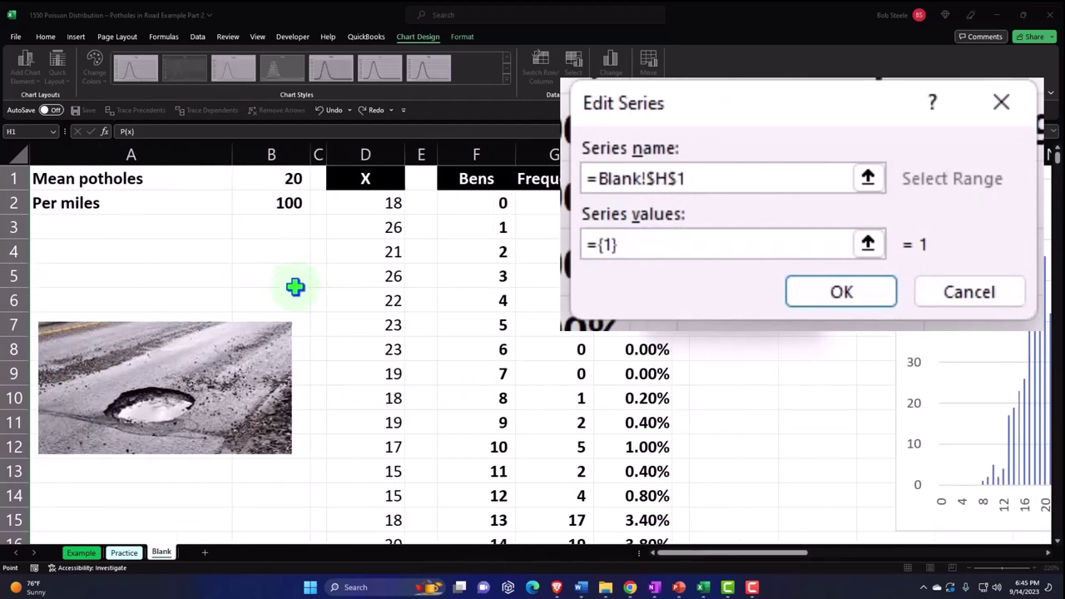
{"action": "left_click", "coordinate": [867, 243]}
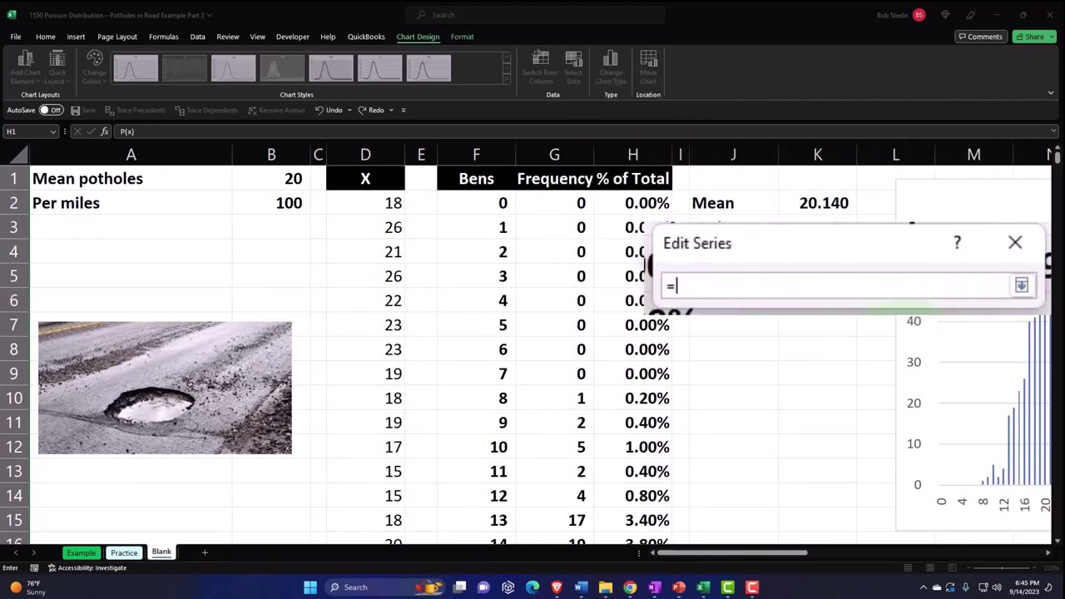
{"action": "left_click_drag", "start_coordinate": [623, 207], "coordinate": [654, 493]}
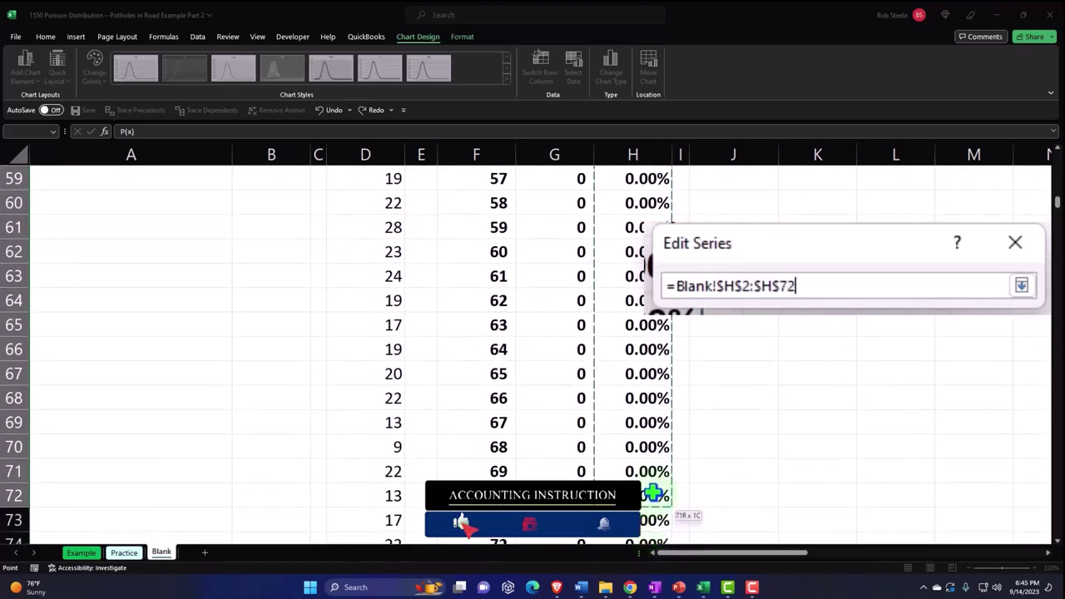
{"action": "left_click_drag", "start_coordinate": [657, 423], "coordinate": [657, 422]}
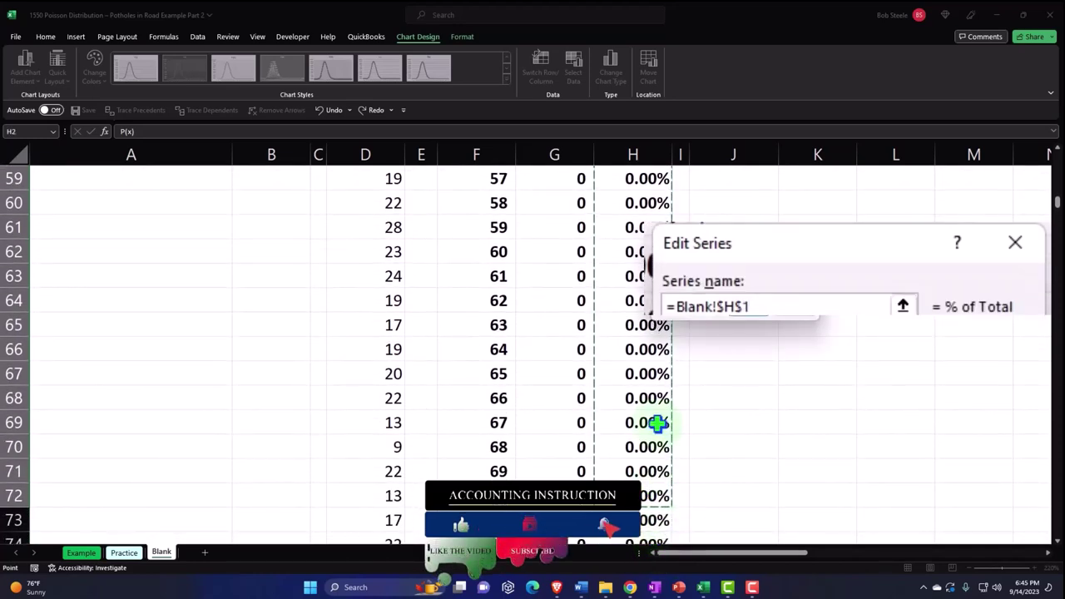
{"action": "left_click", "coordinate": [881, 402]}
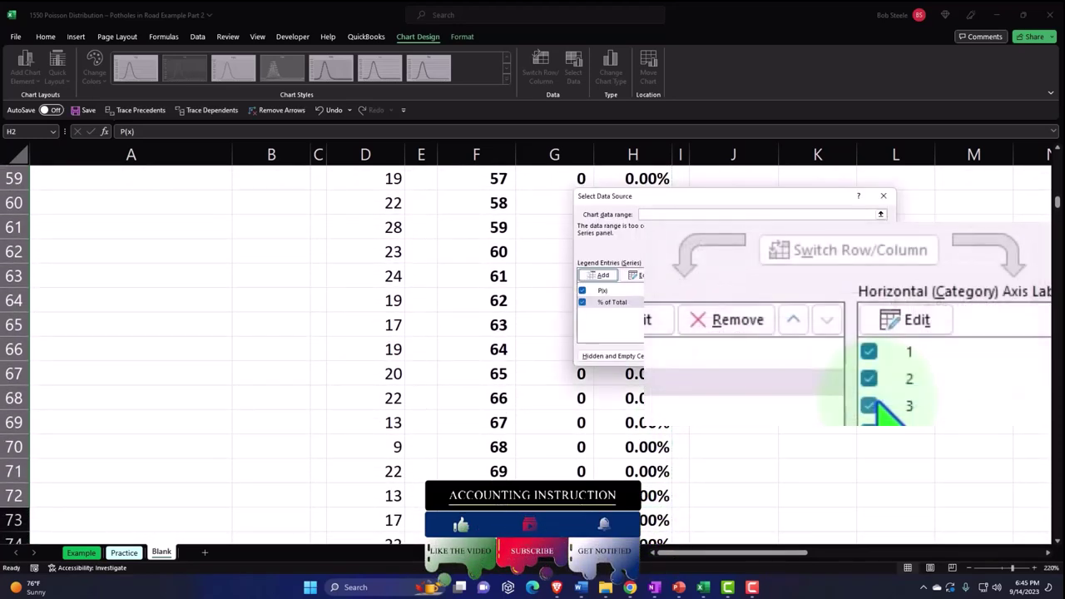
- Apply the edited data source to the line chart and examine its P(x) and % of Total curves
{"action": "left_click", "coordinate": [937, 356]}
{"action": "scroll", "coordinate": [815, 429], "scroll_direction": "up", "scroll_amount": 13}
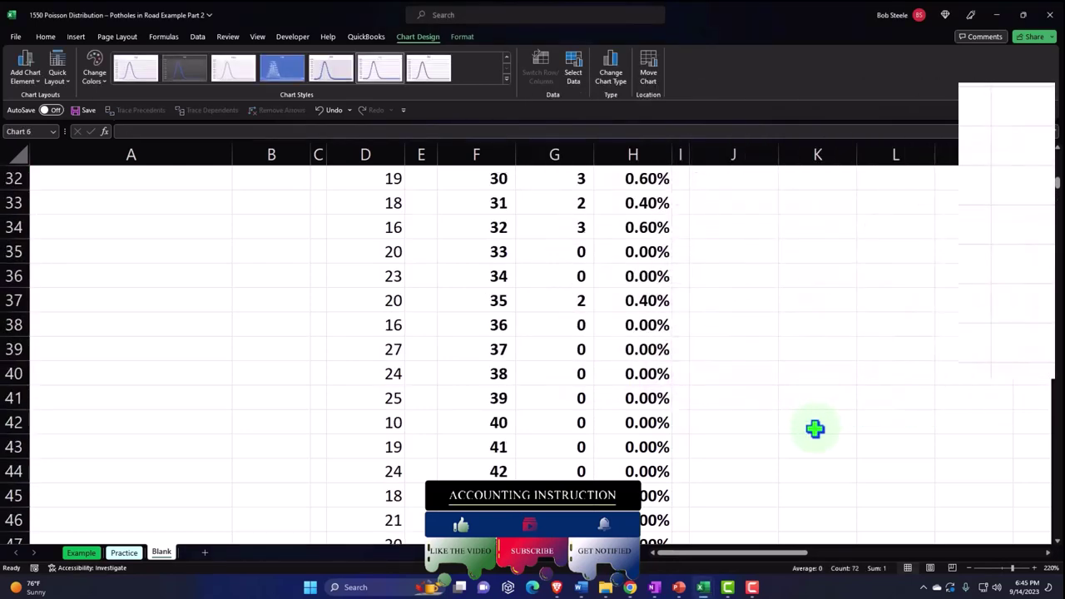
{"action": "left_click_drag", "start_coordinate": [787, 560], "coordinate": [1002, 564]}
{"action": "scroll", "coordinate": [884, 442], "scroll_direction": "up", "scroll_amount": 3}
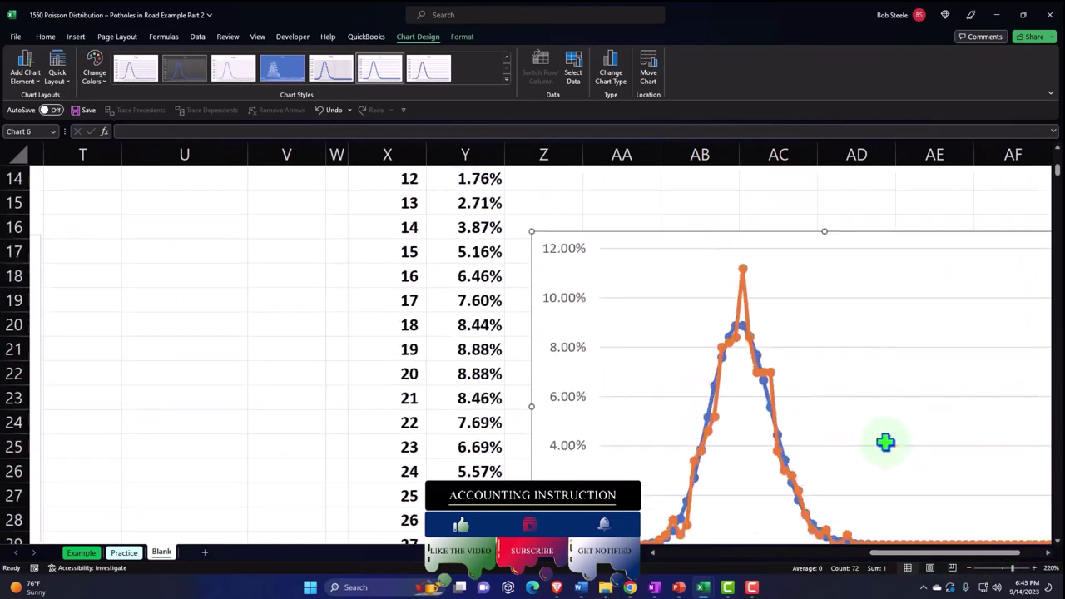
{"action": "scroll", "coordinate": [648, 370], "scroll_direction": "up", "scroll_amount": 2}
{"action": "scroll", "coordinate": [649, 387], "scroll_direction": "down", "scroll_amount": 2}
{"action": "scroll", "coordinate": [665, 406], "scroll_direction": "down", "scroll_amount": 1, "text": "ctrl"}
{"action": "left_click_drag", "start_coordinate": [828, 545], "coordinate": [929, 547]}
{"action": "scroll", "coordinate": [816, 419], "scroll_direction": "down", "scroll_amount": 2}
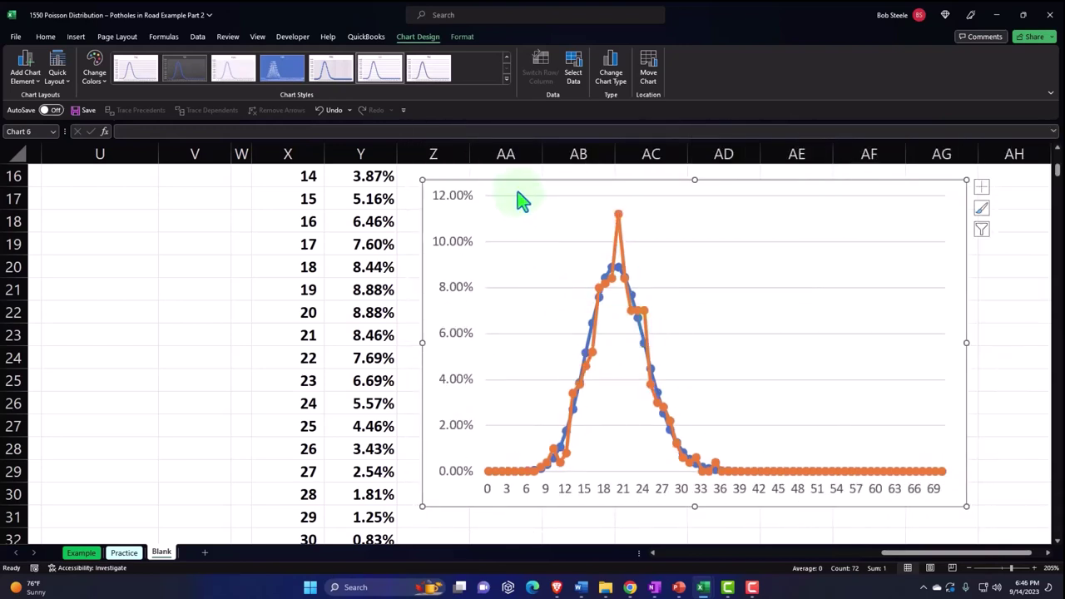
- Move the column chart and the line chart over to about column AG, aligned one above the other
{"action": "left_click_drag", "start_coordinate": [520, 200], "coordinate": [872, 217]}
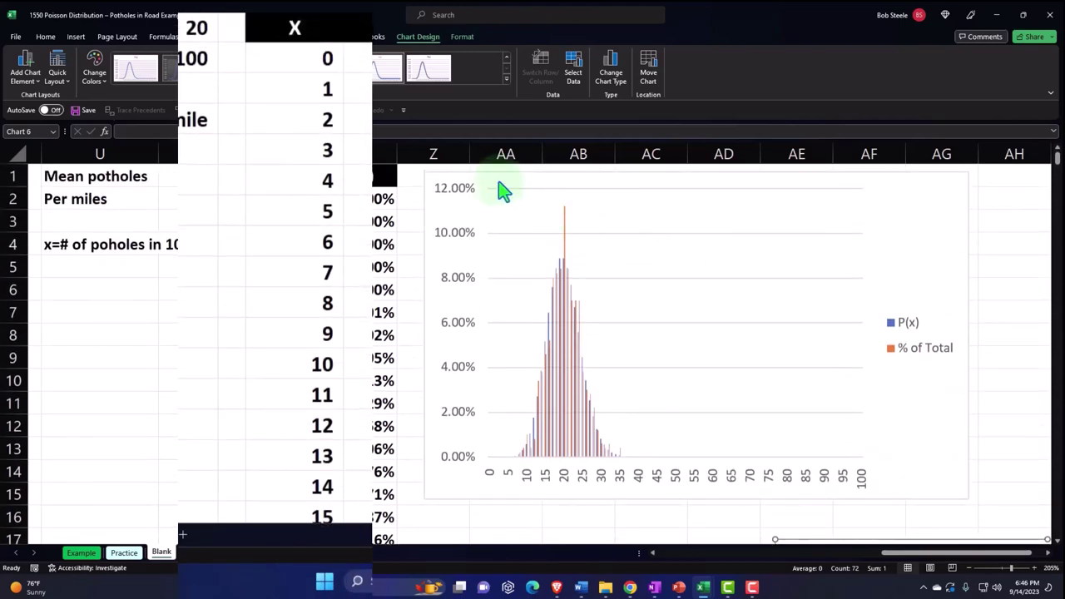
{"action": "left_click_drag", "start_coordinate": [504, 191], "coordinate": [948, 178]}
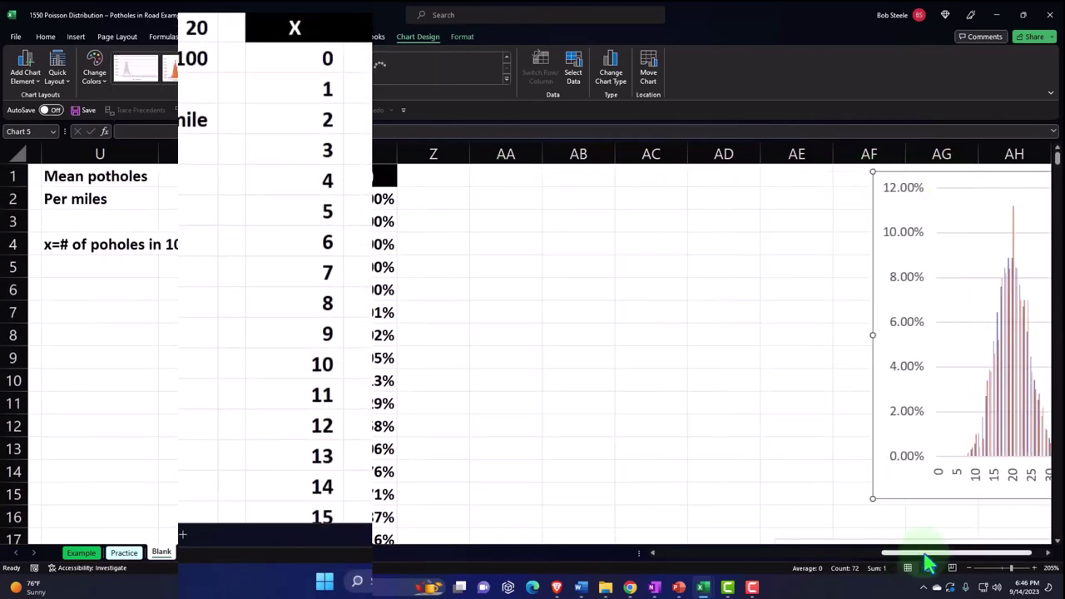
{"action": "scroll", "coordinate": [913, 556], "scroll_direction": "right", "scroll_amount": 1}
{"action": "scroll", "coordinate": [951, 411], "scroll_direction": "down", "scroll_amount": 3}
{"action": "left_click_drag", "start_coordinate": [765, 342], "coordinate": [910, 352]}
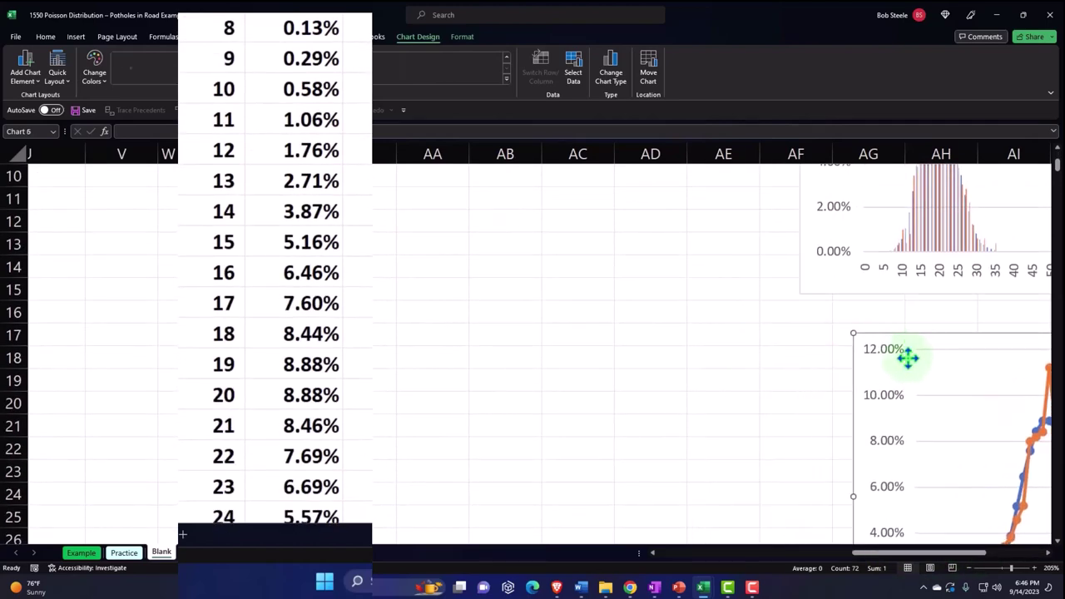
{"action": "scroll", "coordinate": [903, 325], "scroll_direction": "up", "scroll_amount": 3}
{"action": "left_click_drag", "start_coordinate": [874, 195], "coordinate": [941, 175]}
{"action": "left_click_drag", "start_coordinate": [915, 553], "coordinate": [1005, 565]}
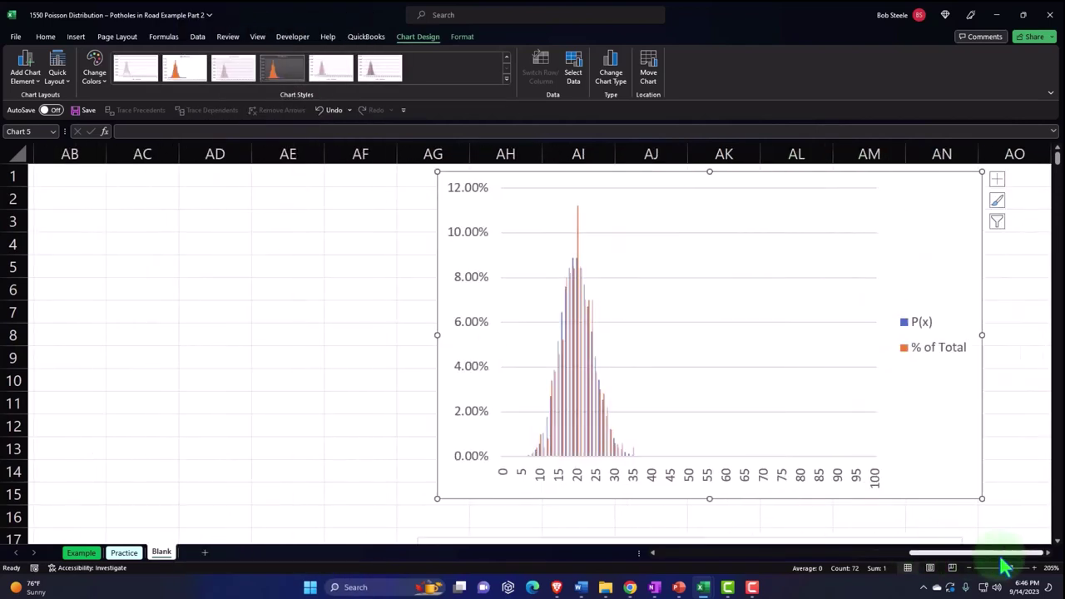
{"action": "scroll", "coordinate": [870, 423], "scroll_direction": "down", "scroll_amount": 2}
{"action": "left_click_drag", "start_coordinate": [480, 360], "coordinate": [461, 362]}
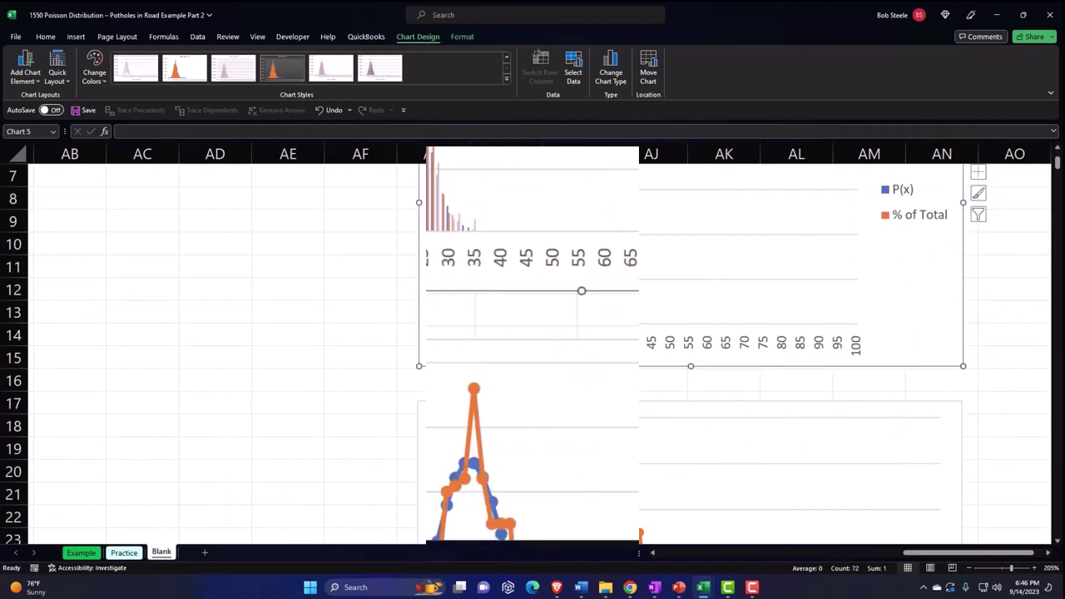
- Narrow column Z into a thin spacer beside the P(x) table
{"action": "scroll", "coordinate": [337, 347], "scroll_direction": "down", "scroll_amount": 2}
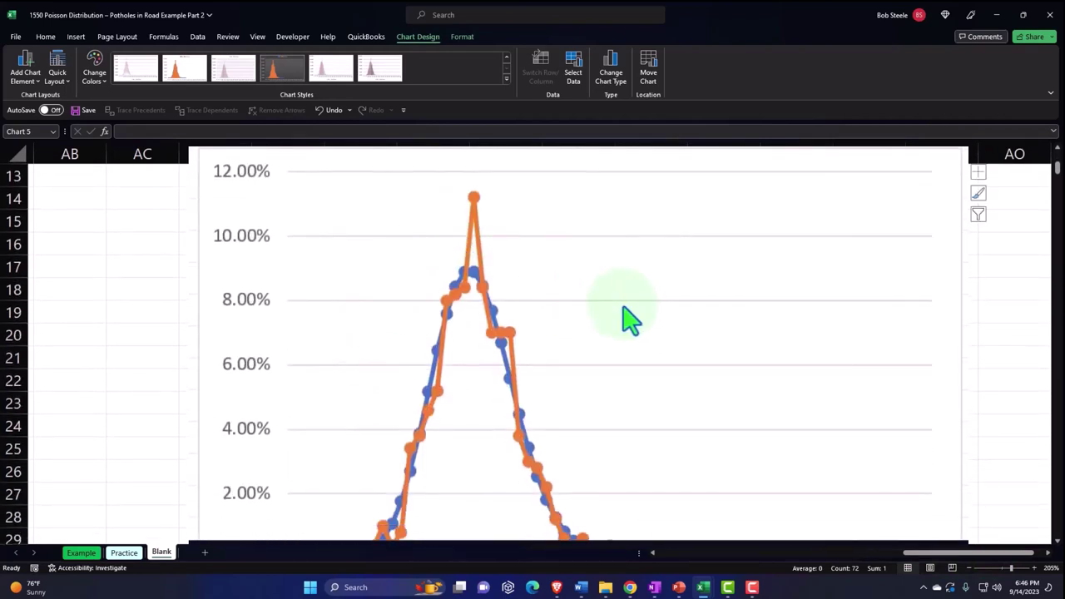
{"action": "scroll", "coordinate": [673, 325], "scroll_direction": "down", "scroll_amount": 1}
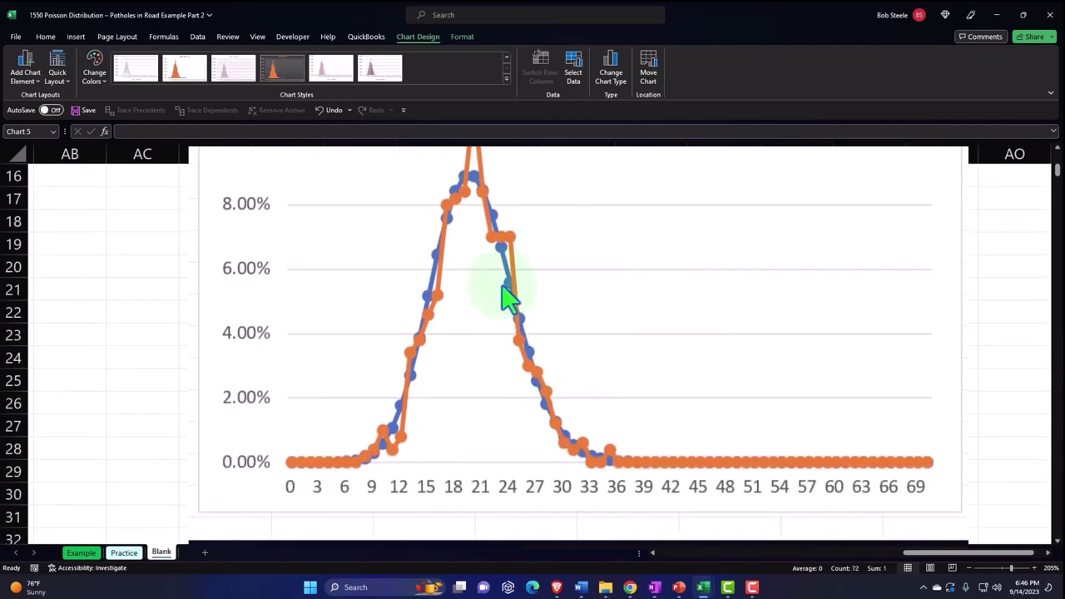
{"action": "left_click_drag", "start_coordinate": [913, 562], "coordinate": [849, 569]}
{"action": "scroll", "coordinate": [497, 364], "scroll_direction": "up", "scroll_amount": 5}
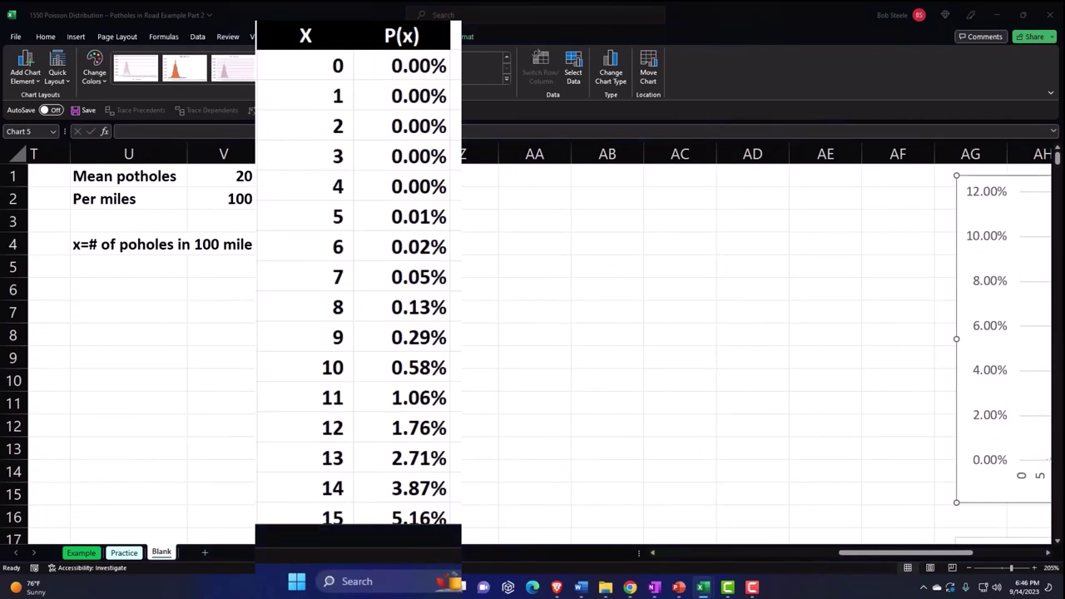
{"action": "left_click", "coordinate": [529, 233]}
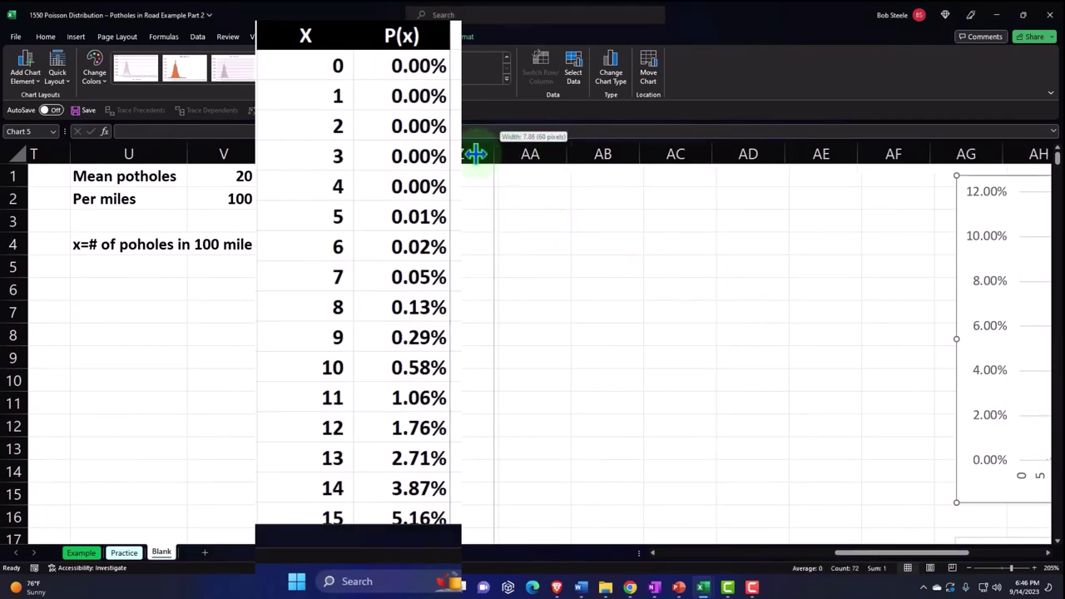
- Enter the label "0 to = 5" in cell AA3
{"action": "left_click", "coordinate": [474, 221]}
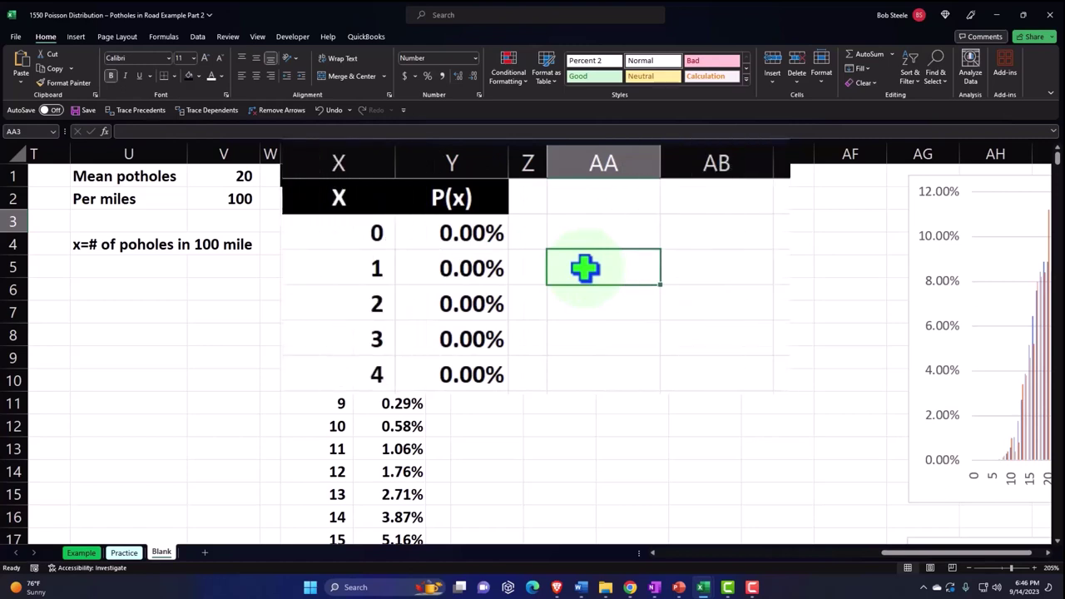
{"action": "type", "text": "0 to = 5"}
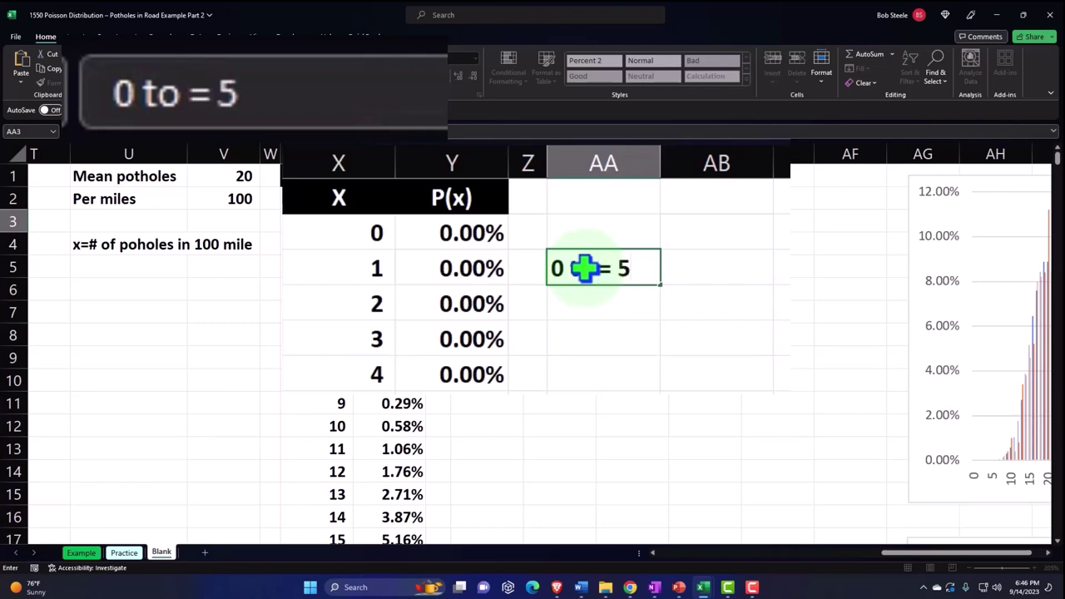
{"action": "key", "text": "Return"}
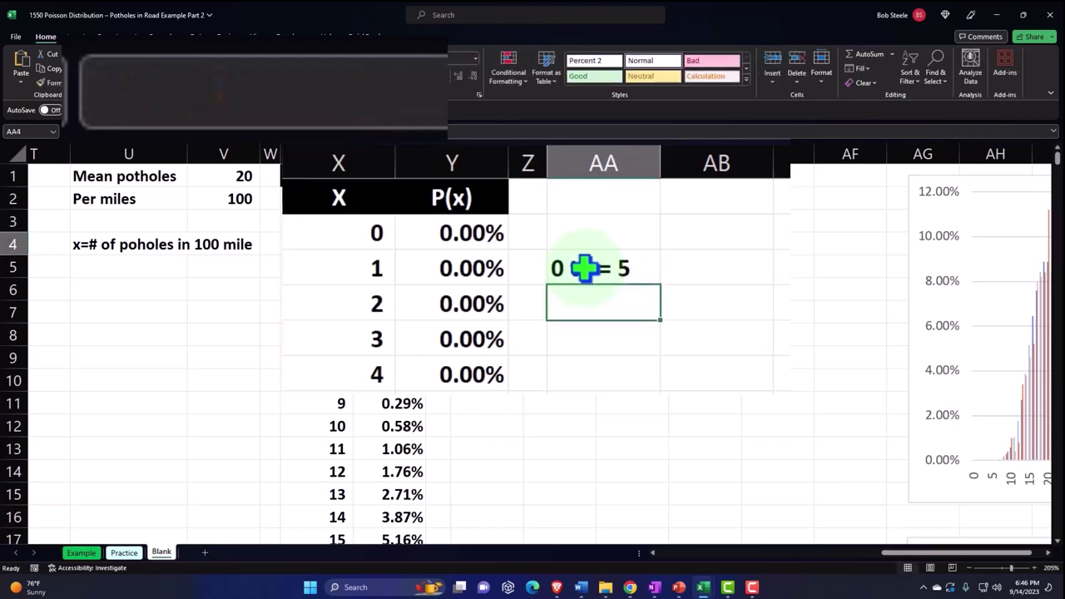
{"action": "key", "text": "Up"}
{"action": "key", "text": "Right"}
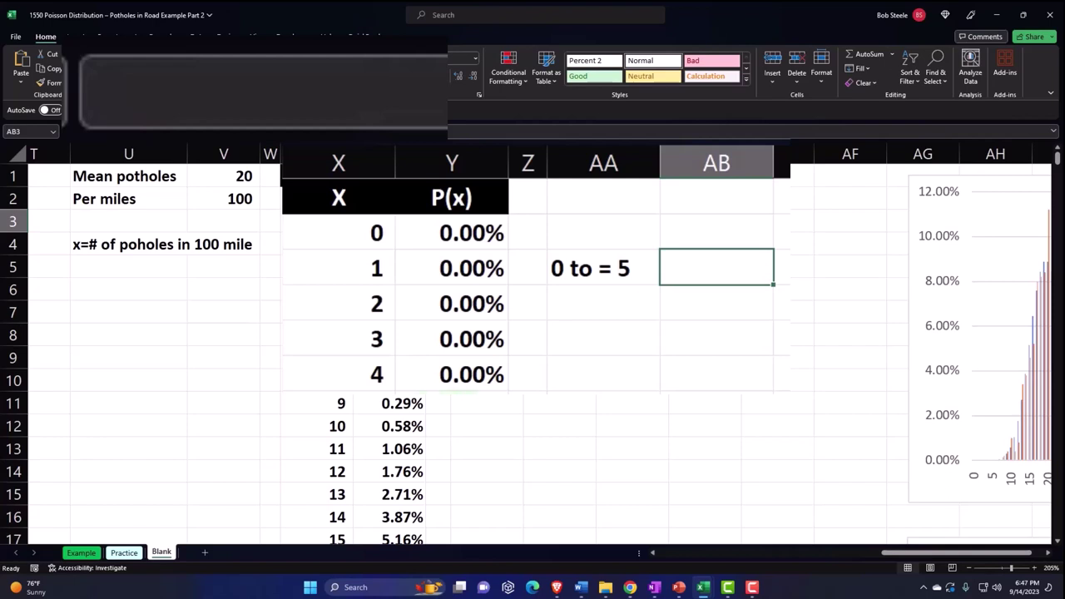
- Sum the P(x) values Y2:Y7 in AB3 and format the result as a percentage with three decimals
{"action": "type", "text": "="}
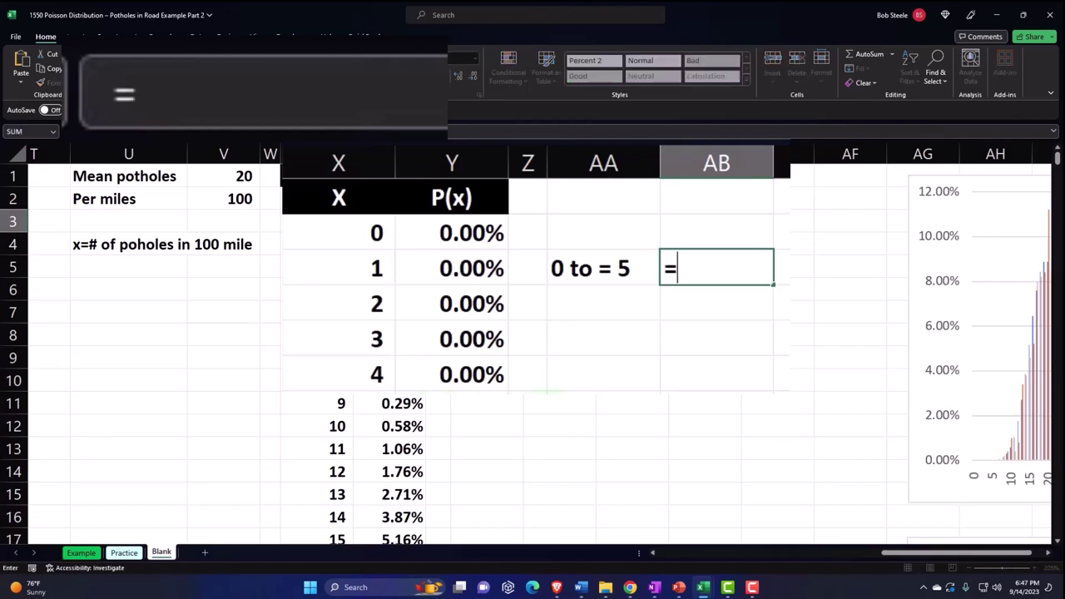
{"action": "type", "text": "sum"}
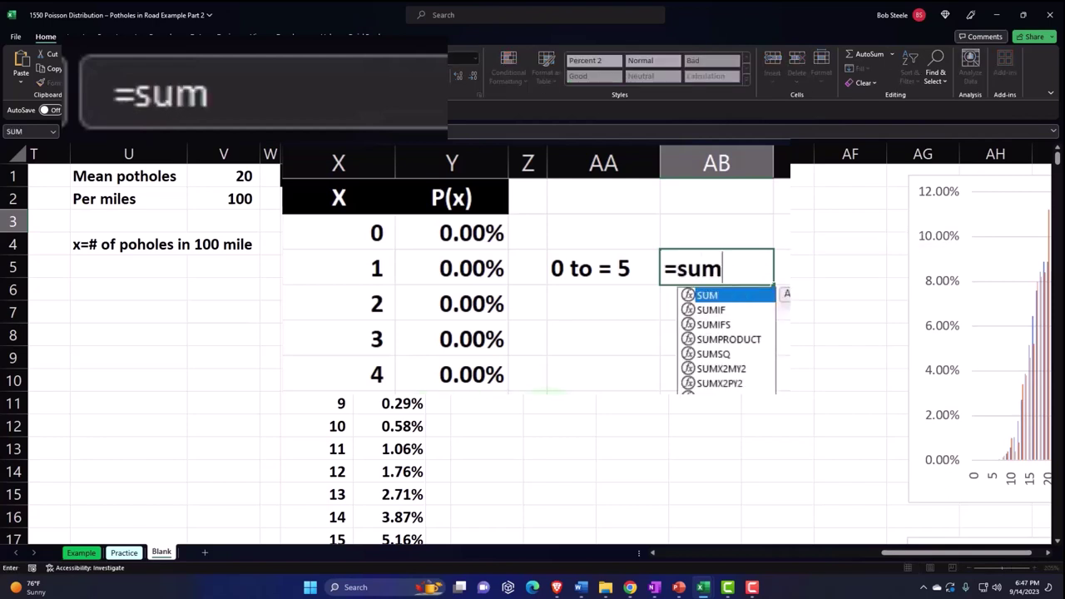
{"action": "type", "text": "("}
{"action": "key", "text": "Left"}
{"action": "key", "text": "Left"}
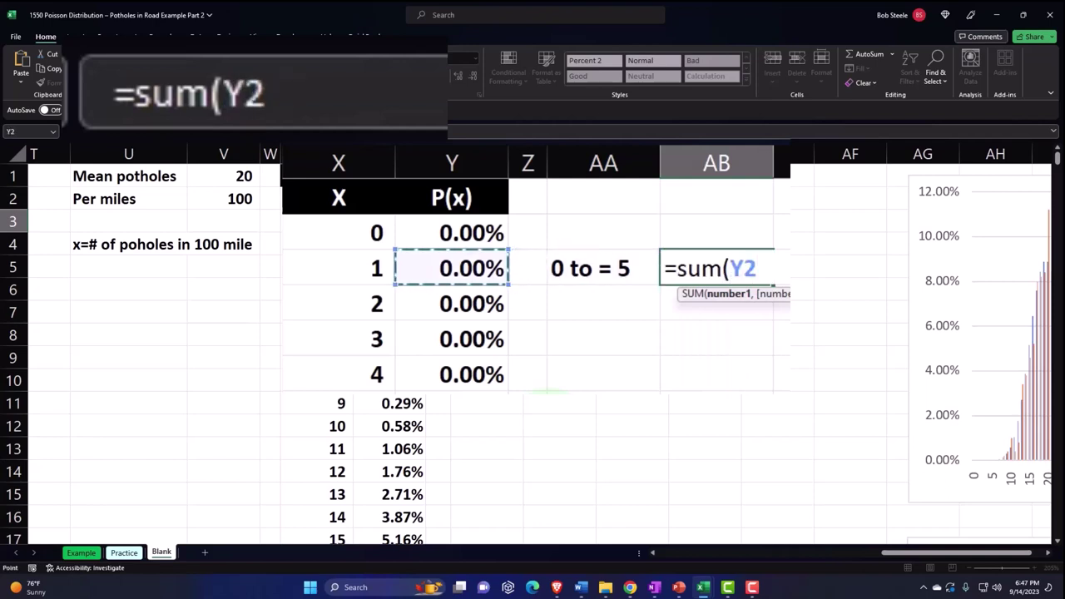
{"action": "key", "text": "shift+Down"}
{"action": "key", "text": "shift+Down"}
{"action": "key", "text": "shift+Down"}
{"action": "key", "text": "shift+Down"}
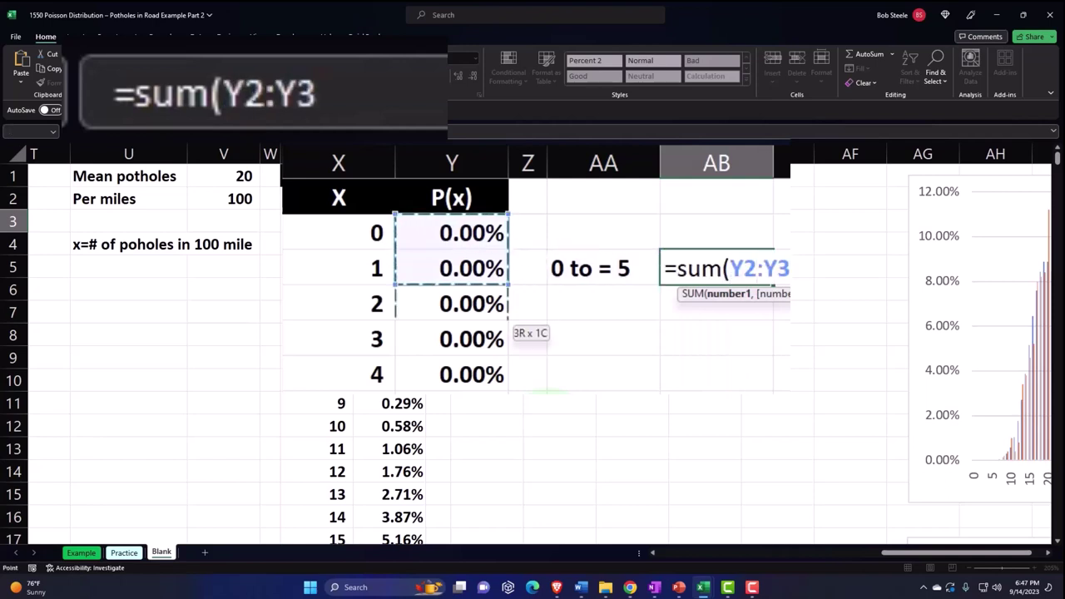
{"action": "key", "text": "Return"}
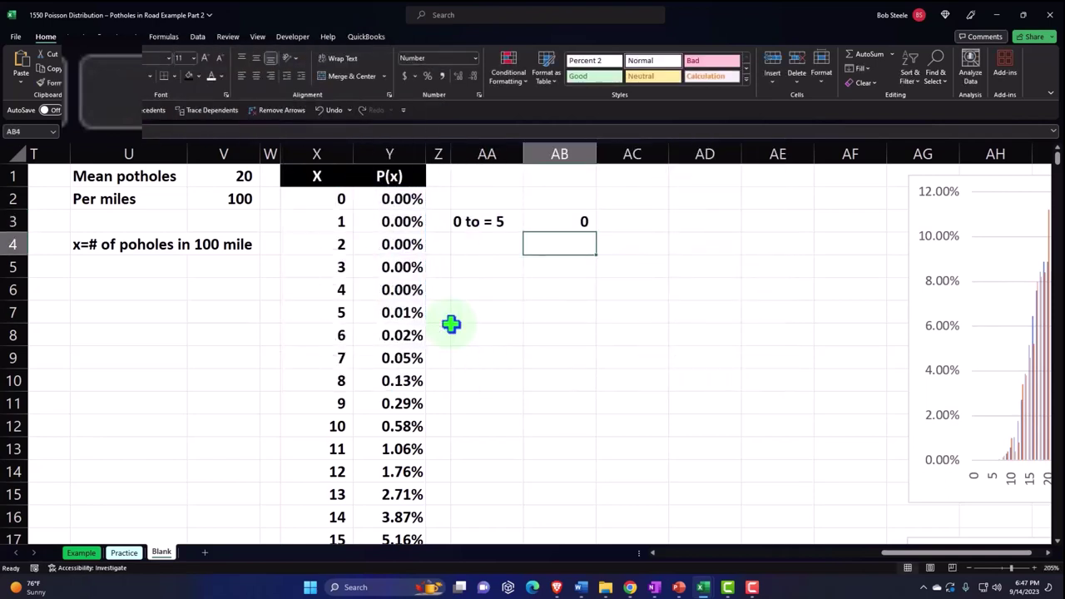
{"action": "key", "text": "Up"}
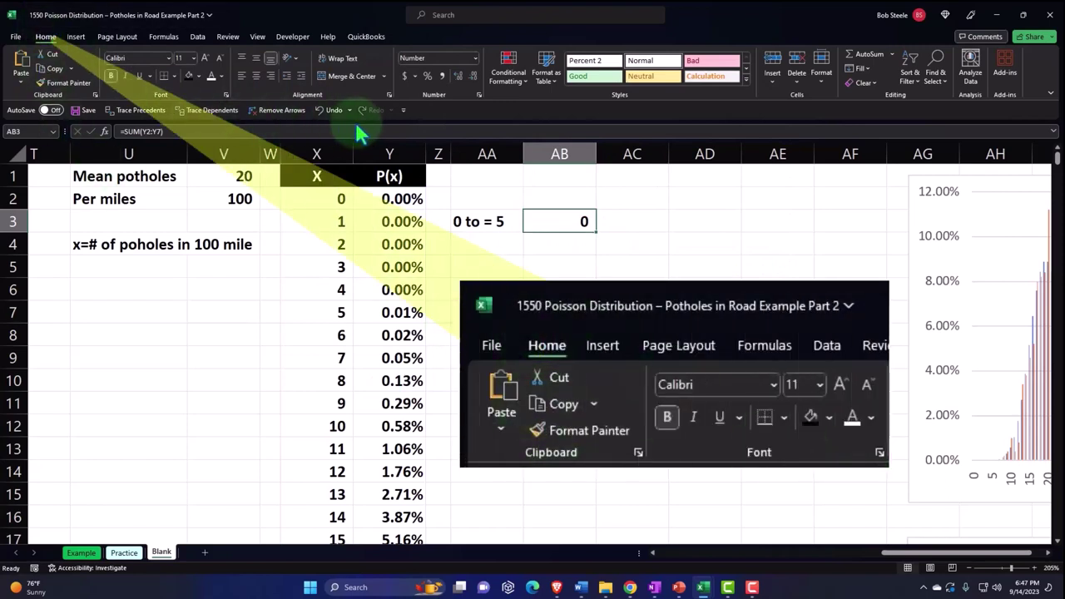
{"action": "left_click", "coordinate": [428, 76]}
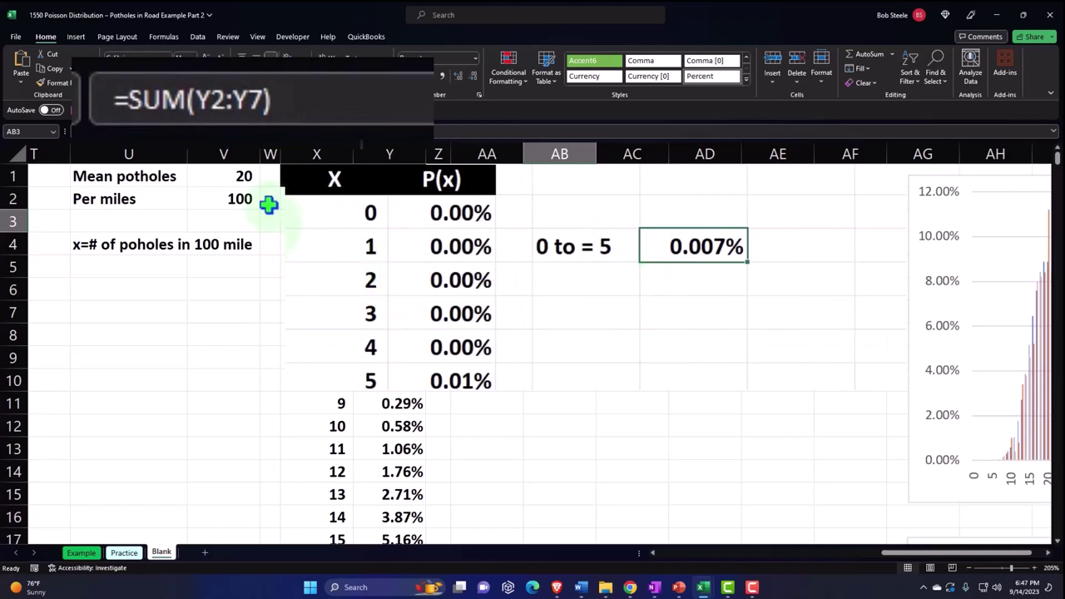
- Repeat the label in AA4 with a formula that references AA3
{"action": "left_click", "coordinate": [579, 290]}
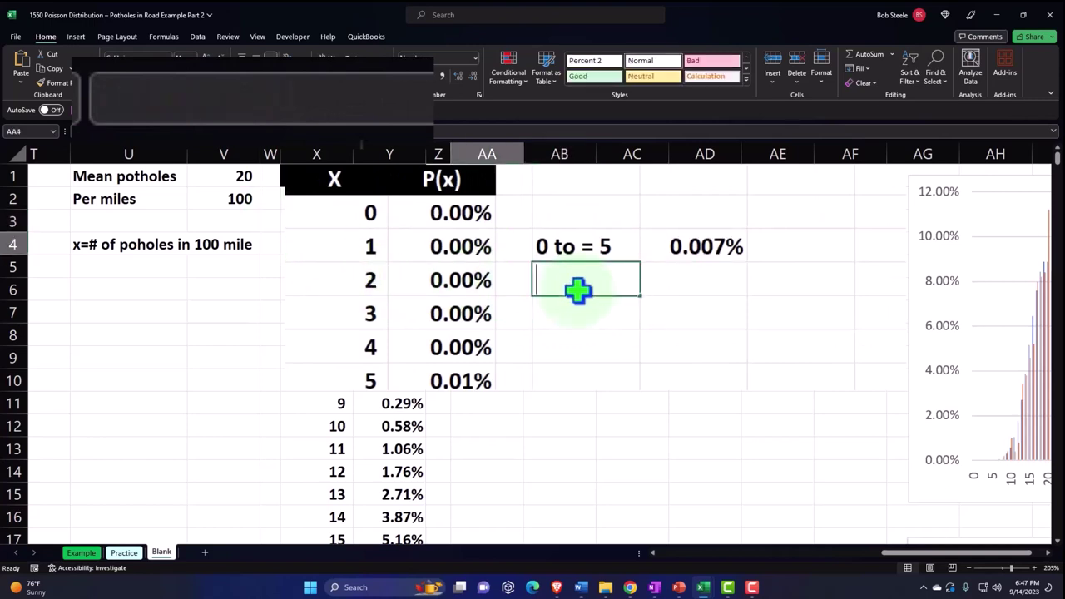
{"action": "type", "text": "="}
{"action": "key", "text": "Up"}
{"action": "key", "text": "Tab"}
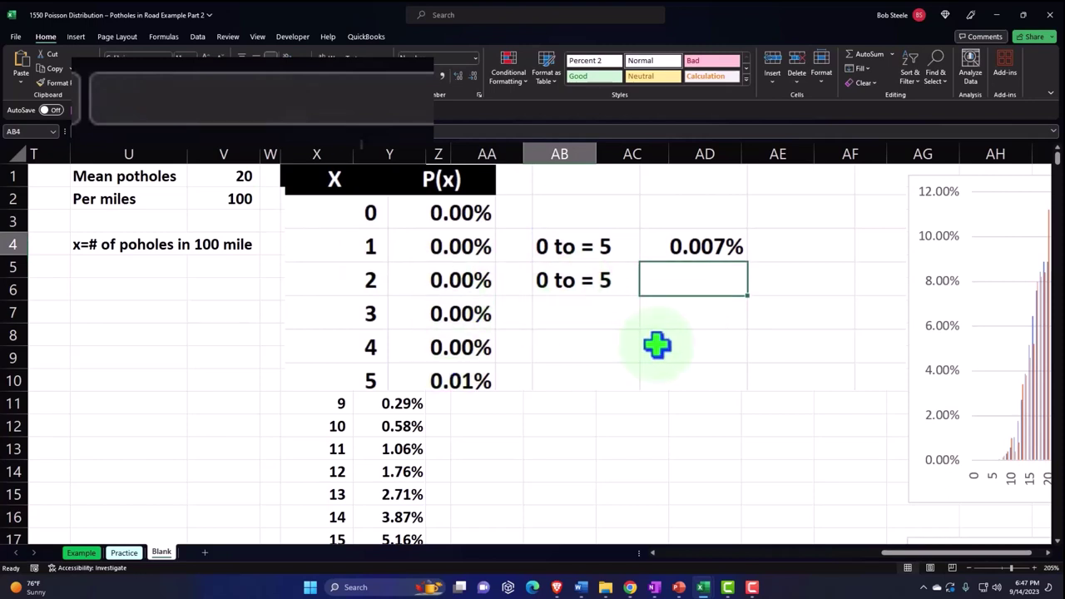
- Calculate the cumulative Poisson probability in AB4 with =POISSON.DIST(5,V1,1)
{"action": "type", "text": "=p"}
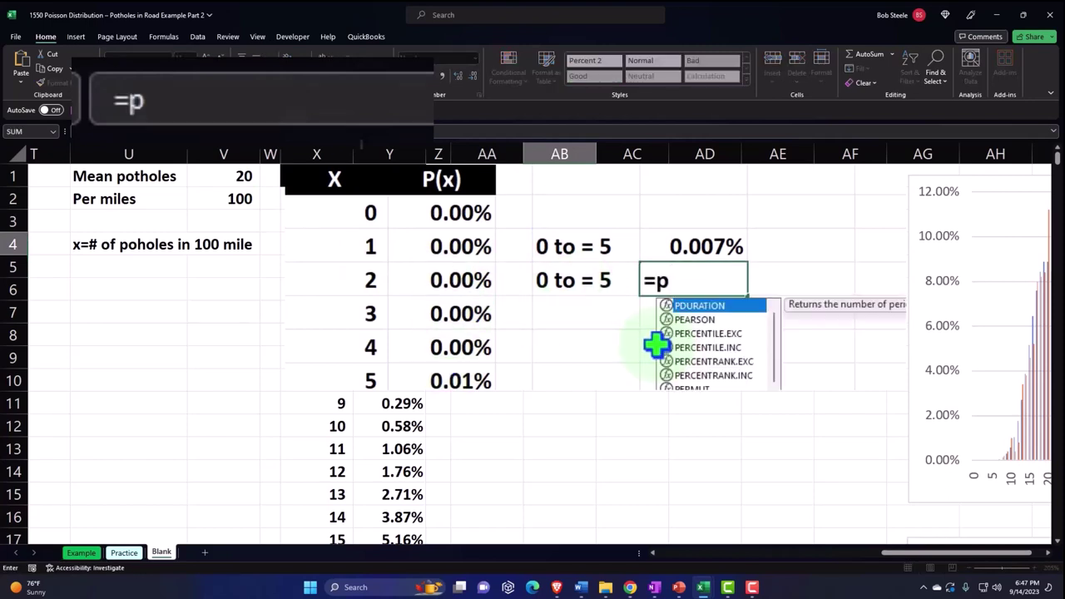
{"action": "type", "text": "o"}
{"action": "key", "text": "Tab"}
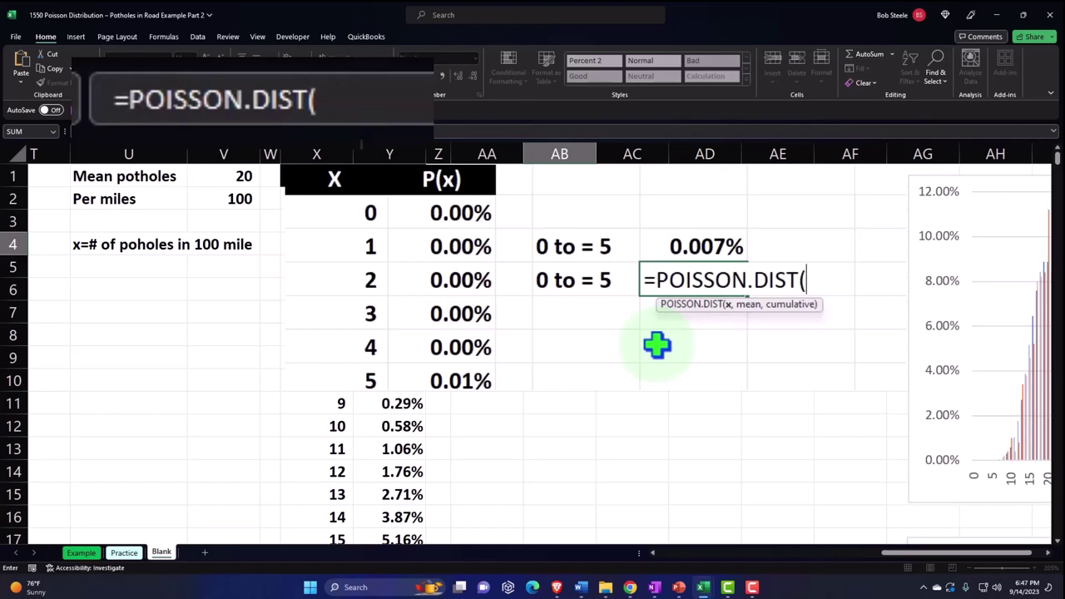
{"action": "type", "text": "5"}
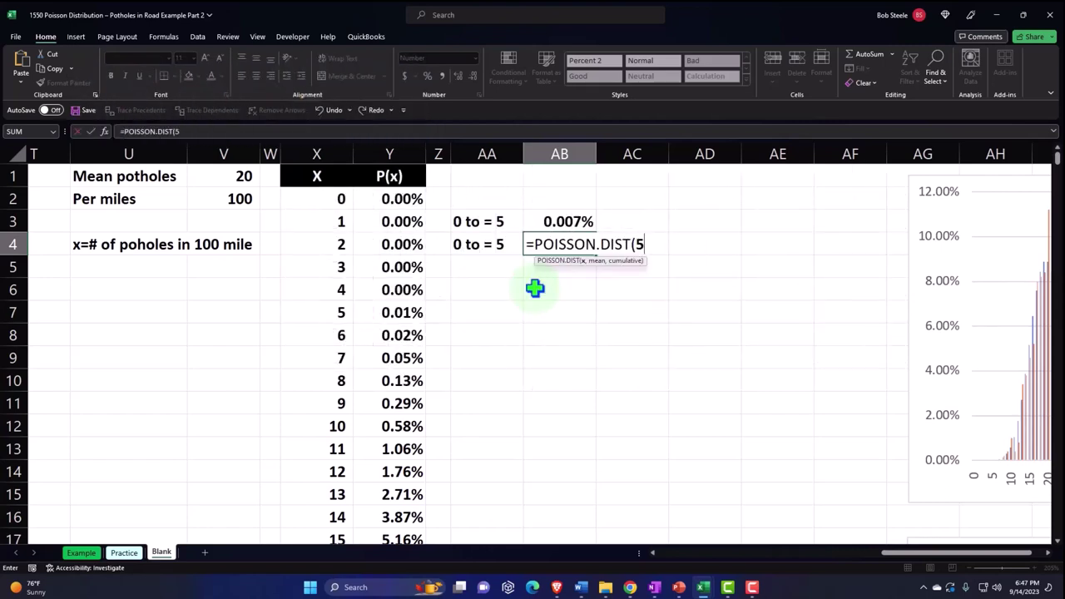
{"action": "type", "text": ","}
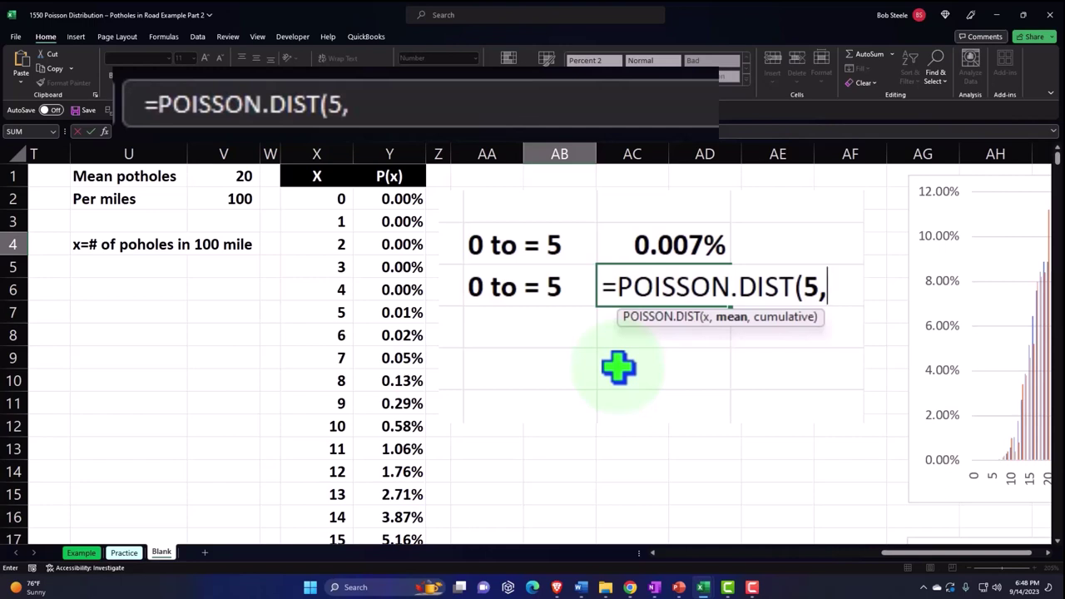
{"action": "left_click", "coordinate": [227, 176]}
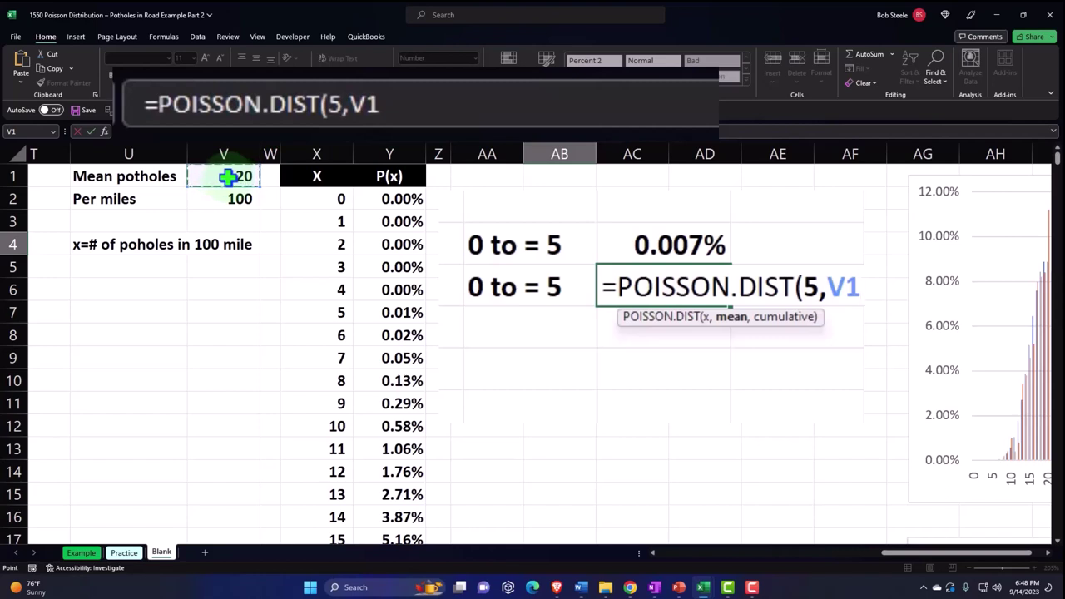
{"action": "type", "text": ","}
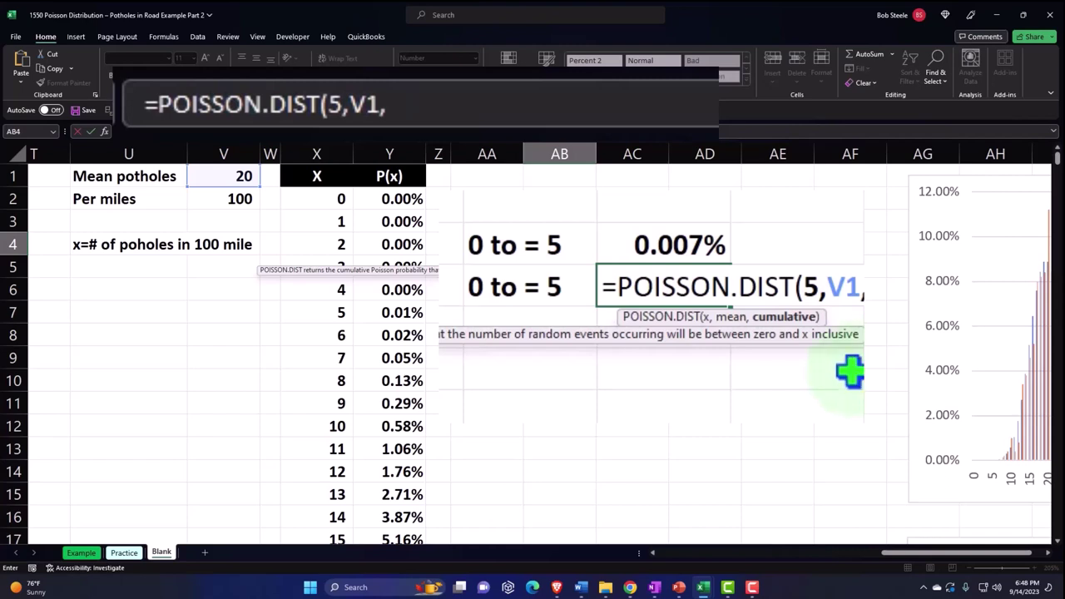
{"action": "type", "text": "1)"}
{"action": "key", "text": "ctrl+Return"}
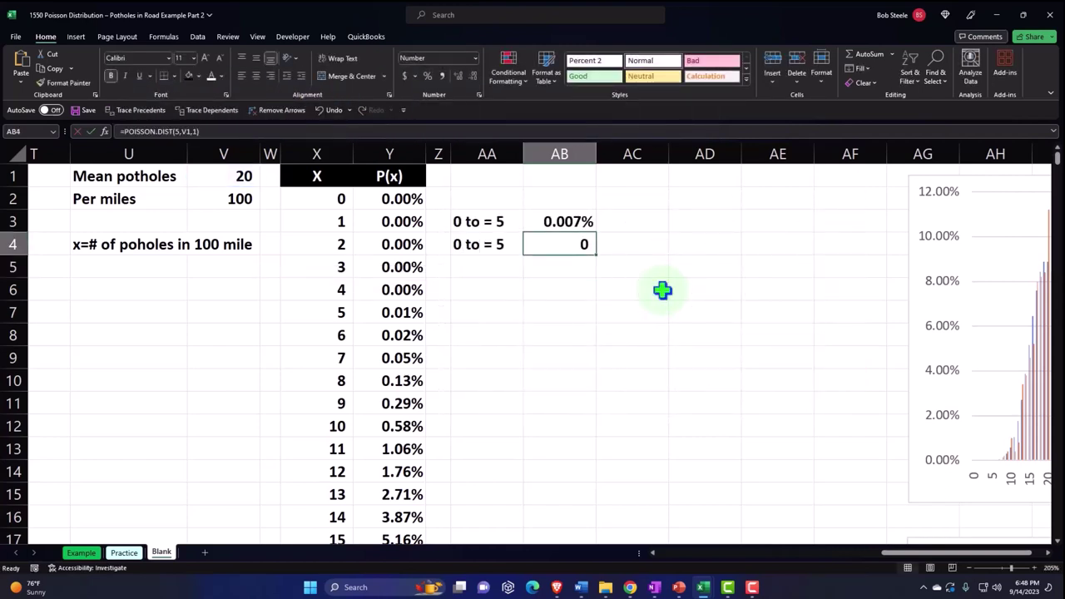
- Format AB4 as a percentage with three decimals
{"action": "left_click", "coordinate": [427, 76]}
{"action": "left_click", "coordinate": [457, 75]}
{"action": "left_click", "coordinate": [458, 75]}
{"action": "left_click", "coordinate": [460, 75]}
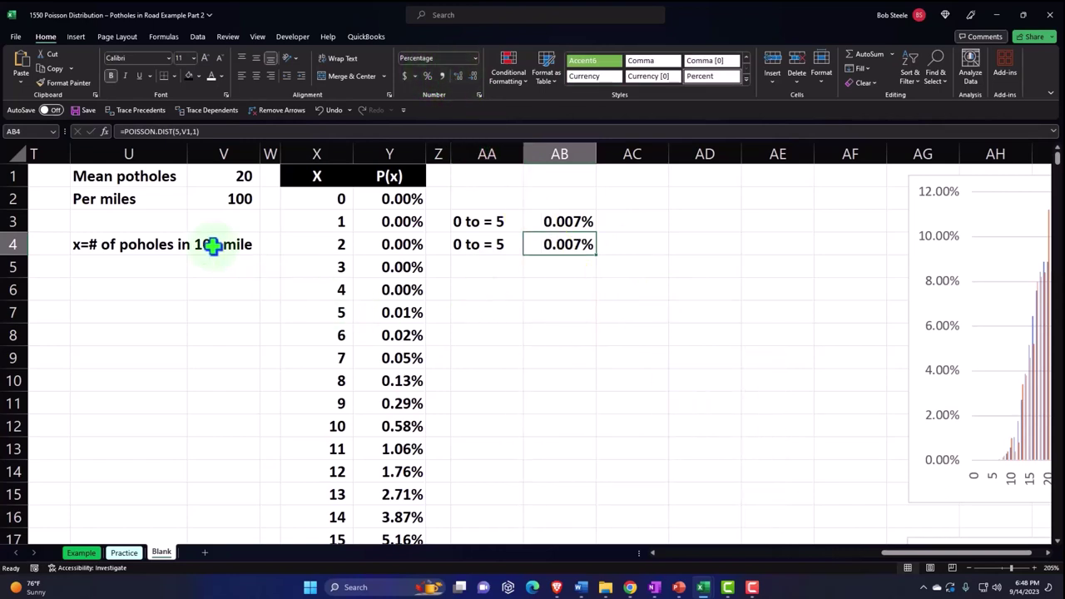
- Review the Mean potholes label's formula in U1 and the first P(x) formula in Y2
{"action": "left_click", "coordinate": [155, 181]}
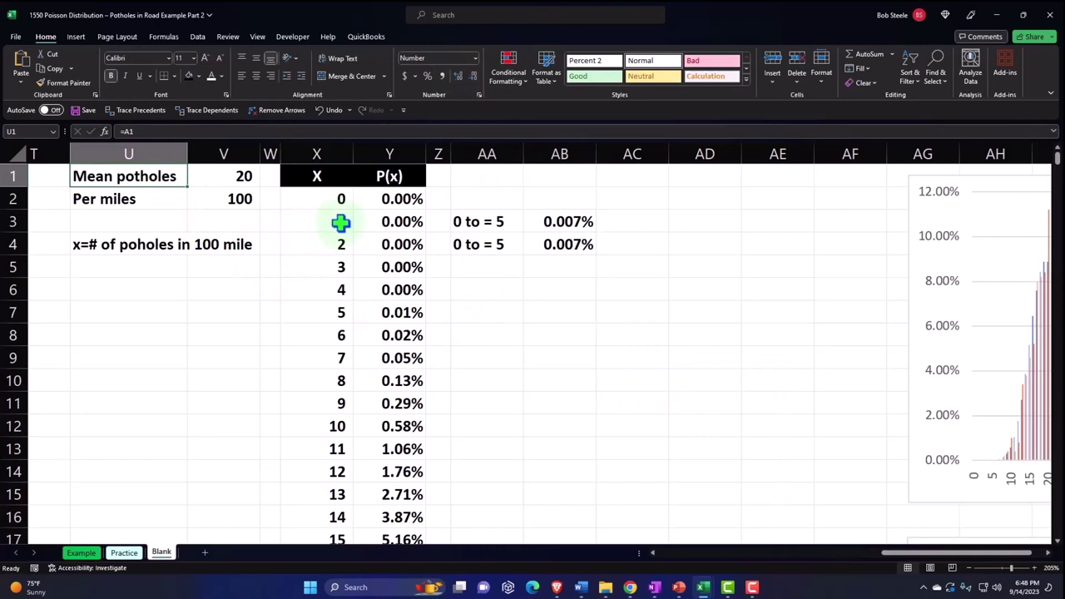
{"action": "double_click", "coordinate": [386, 207]}
{"action": "key", "text": "Return"}
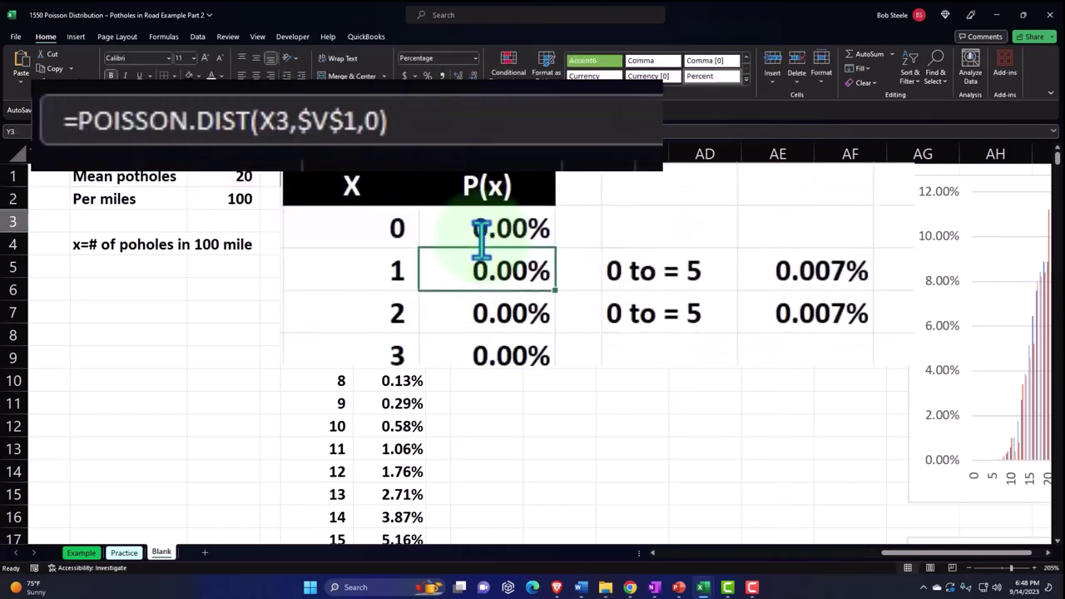
- Link the Mean potholes value in V1 to the simulated mean with the formula =K2
{"action": "key", "text": "Up"}
{"action": "key", "text": "Up"}
{"action": "key", "text": "Left"}
{"action": "key", "text": "Left"}
{"action": "key", "text": "Left"}
{"action": "key", "text": "Left"}
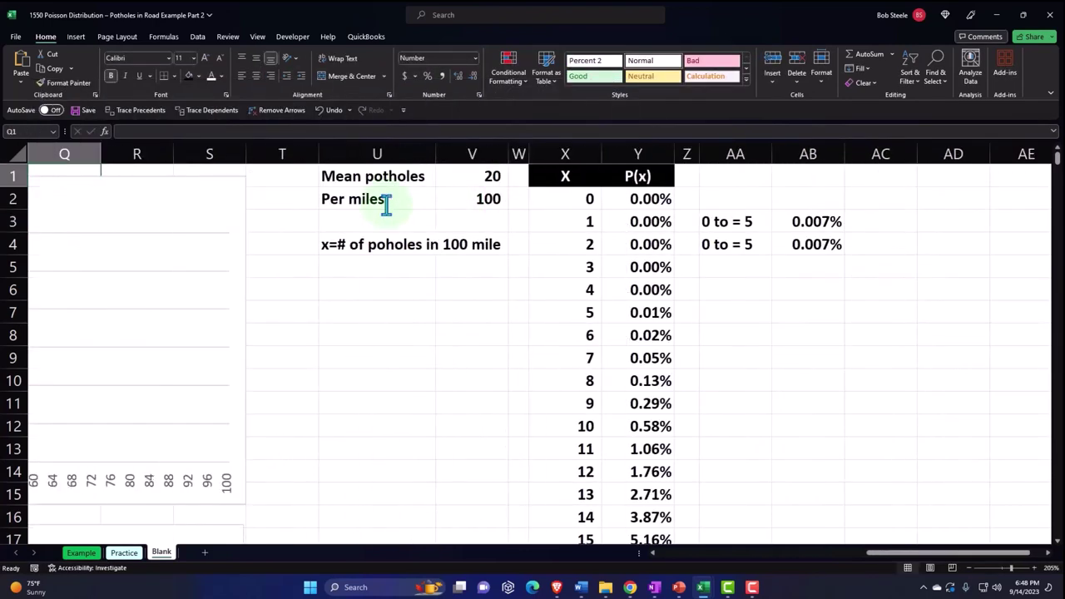
{"action": "key", "text": "Right"}
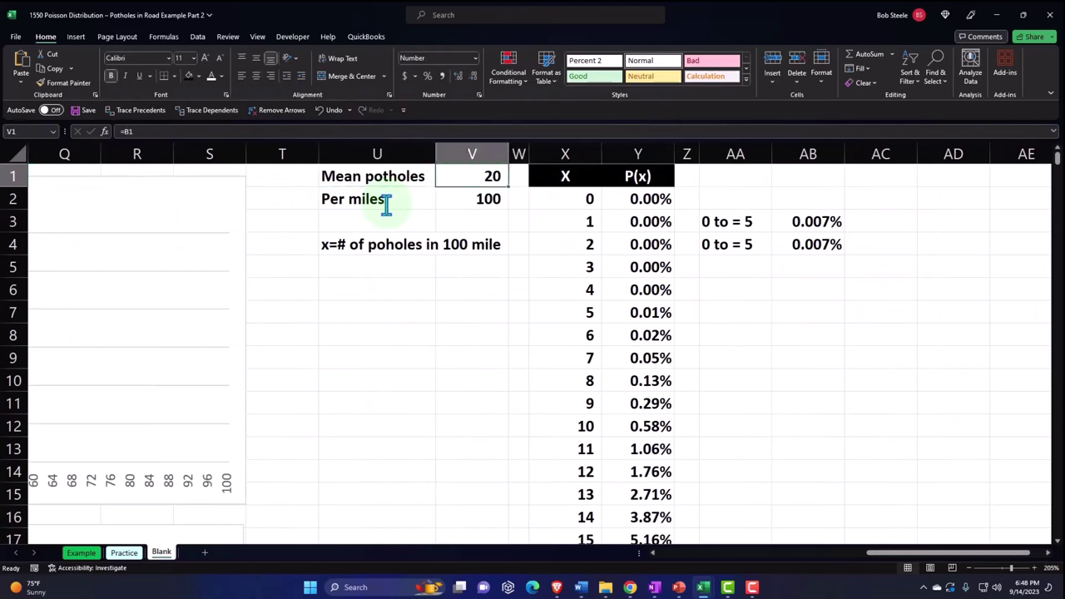
{"action": "type", "text": "="}
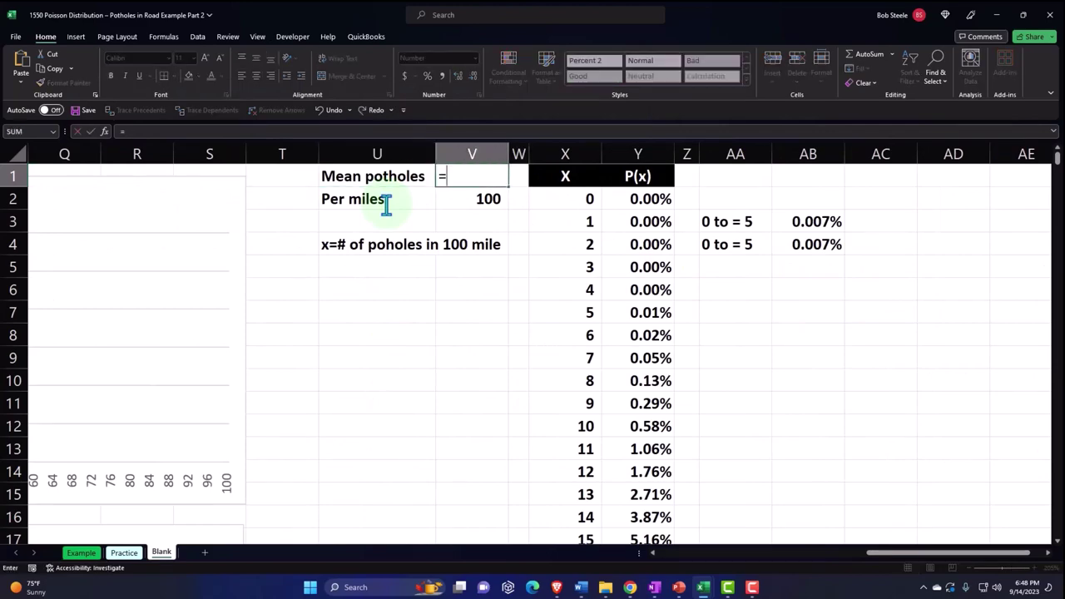
{"action": "key", "text": "Left"}
{"action": "key", "text": "Left"}
{"action": "key", "text": "Left"}
{"action": "key", "text": "Left"}
{"action": "key", "text": "Left"}
{"action": "key", "text": "Left"}
{"action": "key", "text": "Left"}
{"action": "key", "text": "Left"}
{"action": "key", "text": "Left"}
{"action": "key", "text": "Left"}
{"action": "key", "text": "Left"}
{"action": "key", "text": "Left"}
{"action": "key", "text": "Left"}
{"action": "key", "text": "Left"}
{"action": "key", "text": "Left"}
{"action": "key", "text": "Left"}
{"action": "key", "text": "Left"}
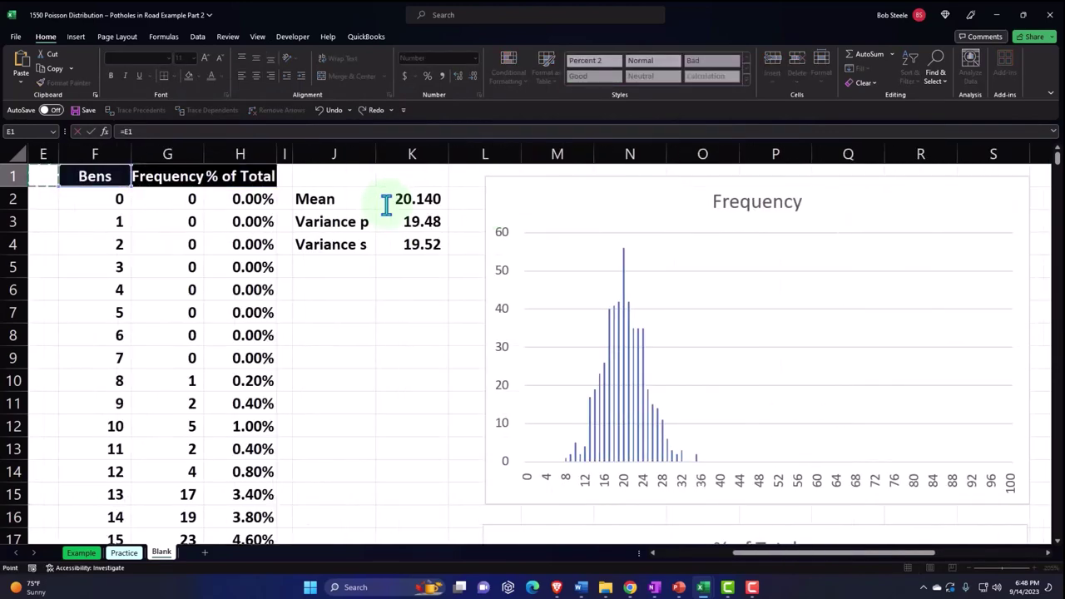
{"action": "key", "text": "Right"}
{"action": "key", "text": "Right"}
{"action": "key", "text": "Right"}
{"action": "key", "text": "Right"}
{"action": "key", "text": "Right"}
{"action": "key", "text": "Right"}
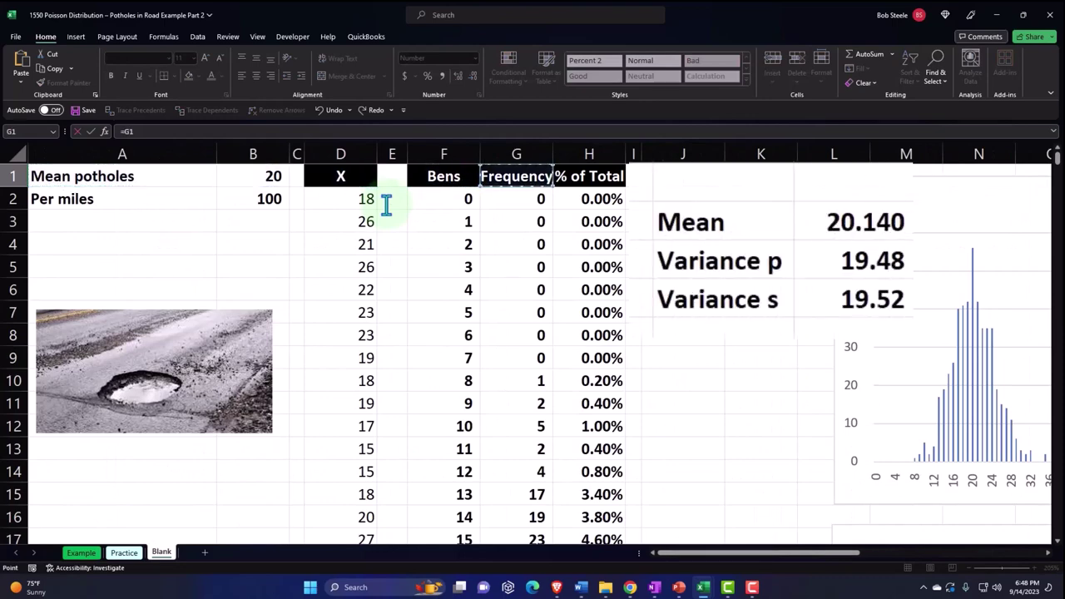
{"action": "key", "text": "Down"}
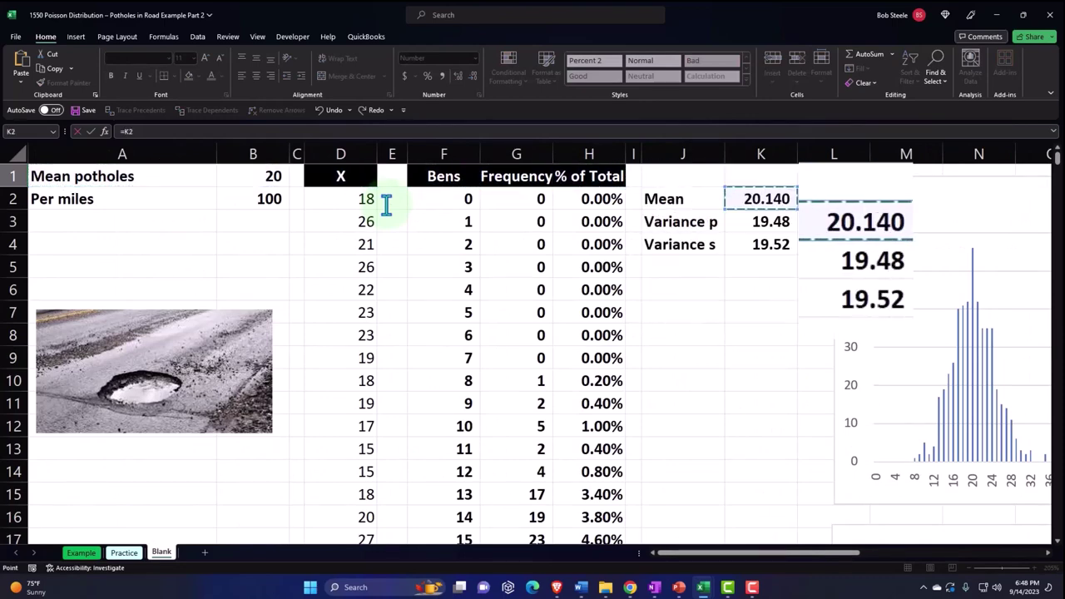
{"action": "key", "text": "Return"}
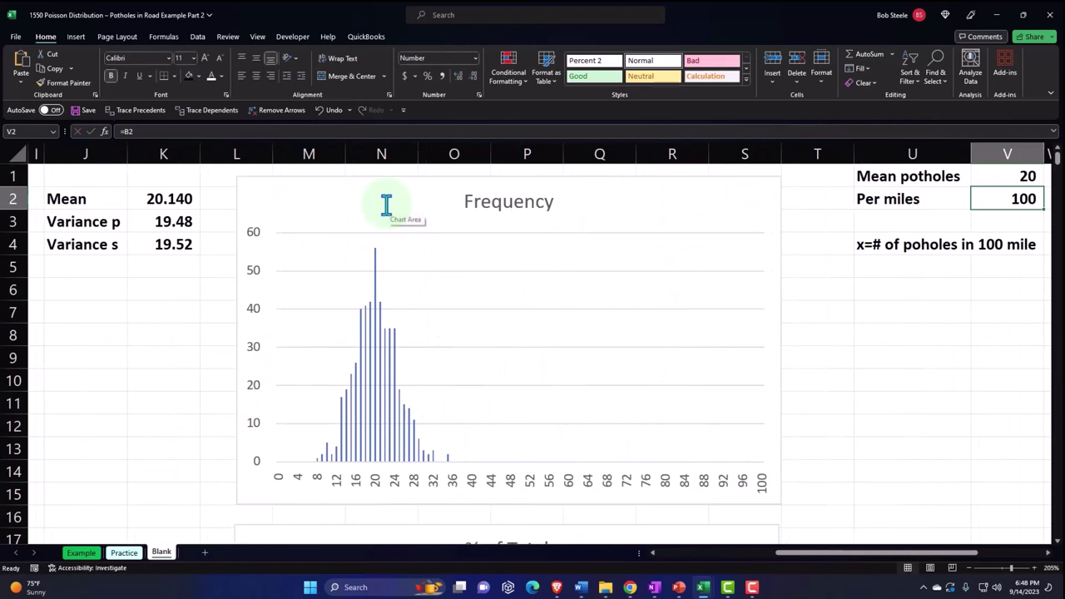
- Format the Mean potholes value in V1 to show three decimals
{"action": "key", "text": "Up"}
{"action": "left_click", "coordinate": [459, 76]}
{"action": "left_click", "coordinate": [458, 76]}
{"action": "left_click", "coordinate": [458, 76]}
- Review the original mean in B1, the simulated X data from D2, and the mean's formula in K2
{"action": "key", "text": "ctrl+Home"}
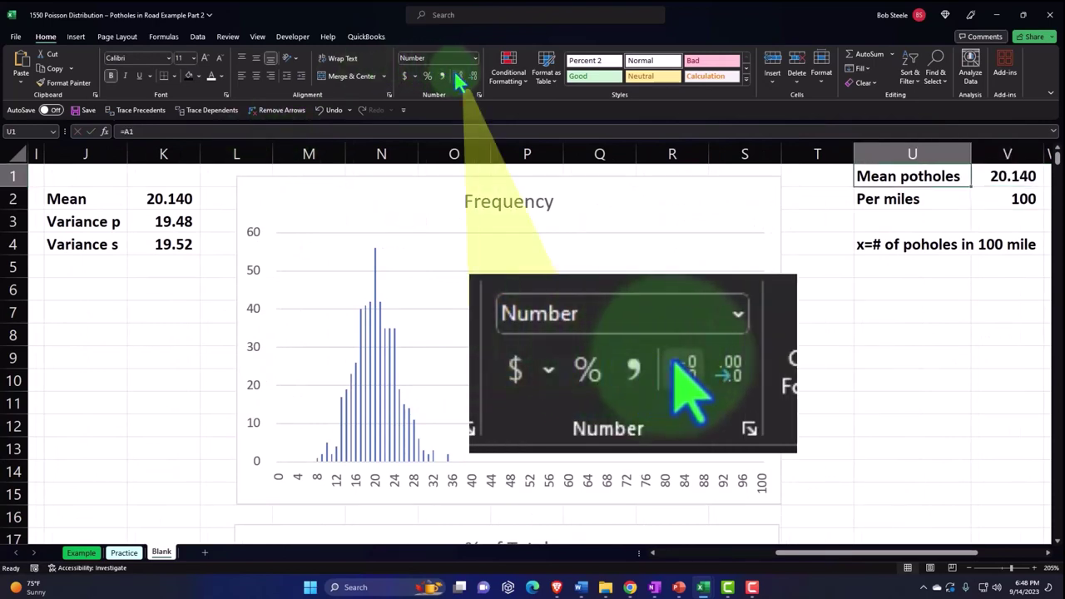
{"action": "key", "text": "Right"}
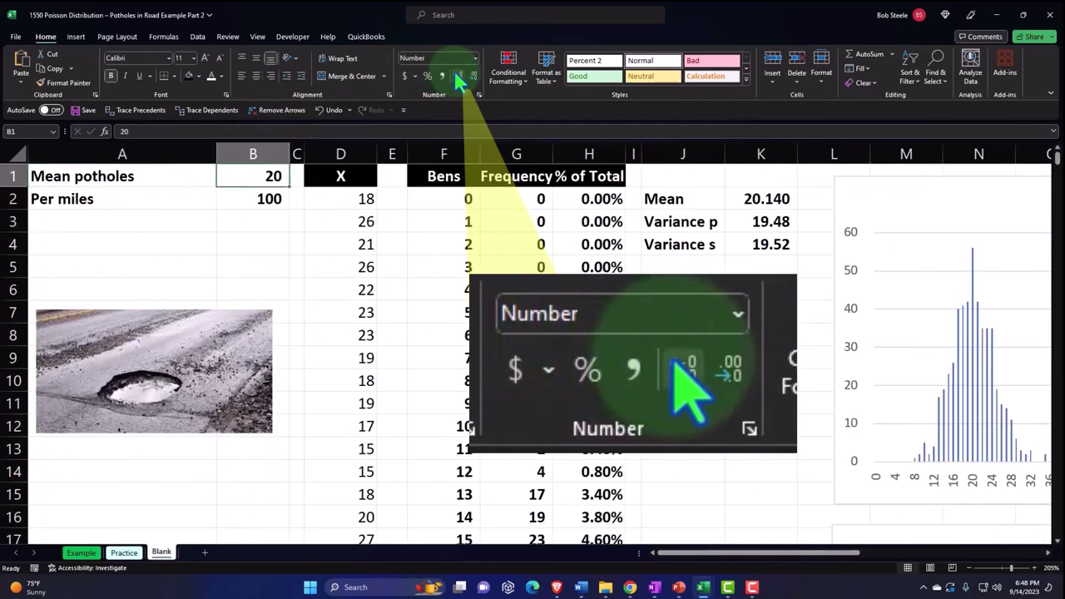
{"action": "left_click", "coordinate": [350, 193]}
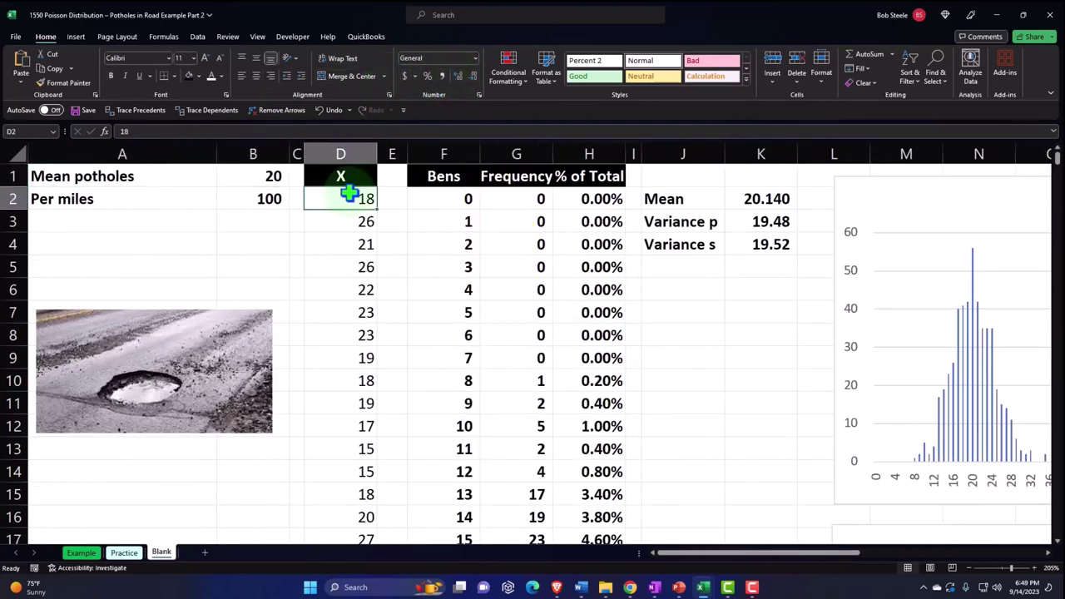
{"action": "key", "text": "Right"}
{"action": "key", "text": "Right"}
{"action": "key", "text": "Right"}
{"action": "key", "text": "Right"}
{"action": "key", "text": "Right"}
{"action": "key", "text": "Right"}
{"action": "key", "text": "Right"}
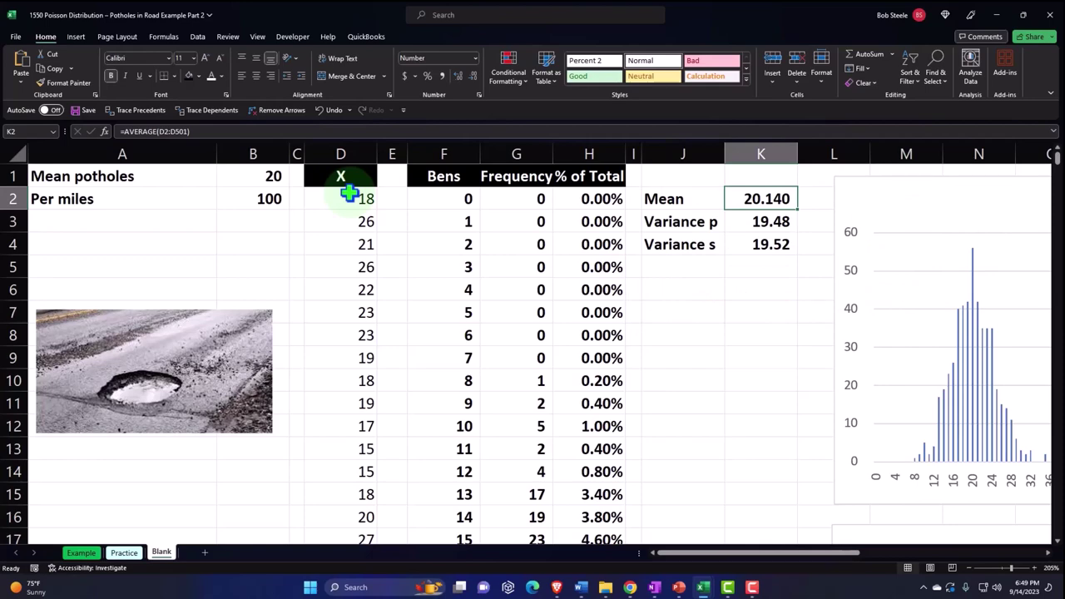
- Examine the recalculated P(x) table and the 0 to 5 probabilities in AB3 and AB4
{"action": "key", "text": "Right"}
{"action": "key", "text": "Right"}
{"action": "key", "text": "Right"}
{"action": "key", "text": "Right"}
{"action": "key", "text": "Right"}
{"action": "key", "text": "Right"}
{"action": "key", "text": "Right"}
{"action": "key", "text": "Right"}
{"action": "key", "text": "Right"}
{"action": "key", "text": "Right"}
{"action": "key", "text": "Right"}
{"action": "key", "text": "Right"}
{"action": "key", "text": "Right"}
{"action": "key", "text": "Right"}
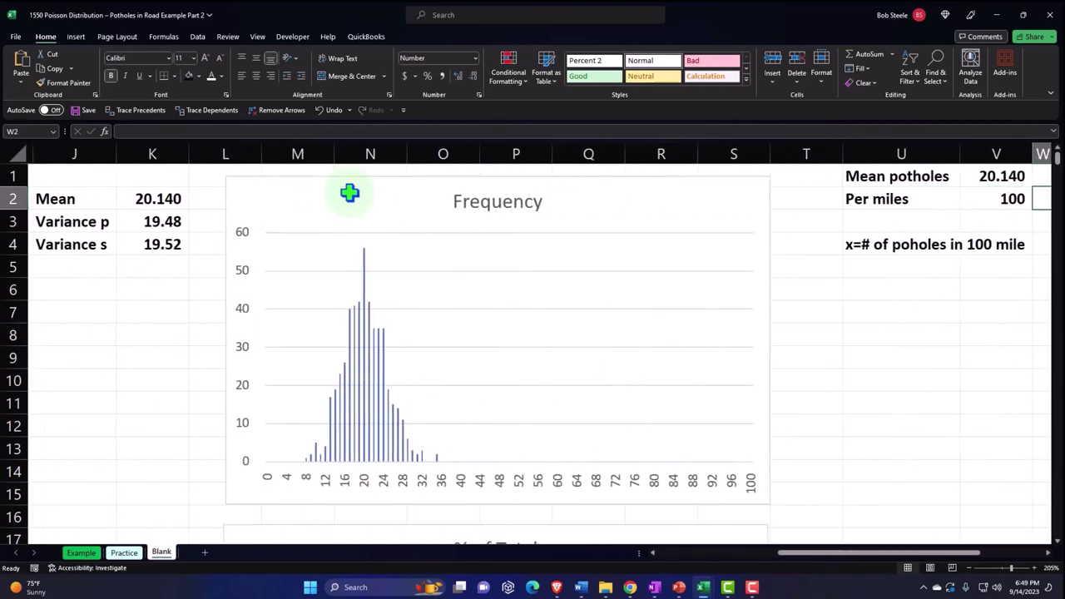
{"action": "key", "text": "Right"}
{"action": "key", "text": "Right"}
{"action": "key", "text": "Right"}
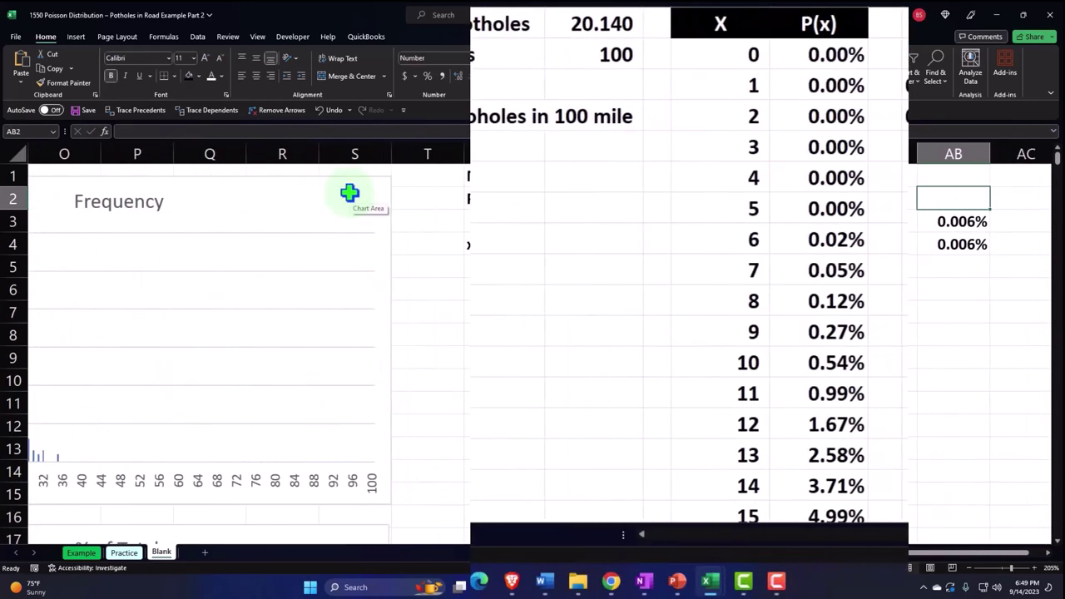
{"action": "key", "text": "Right"}
{"action": "key", "text": "Right"}
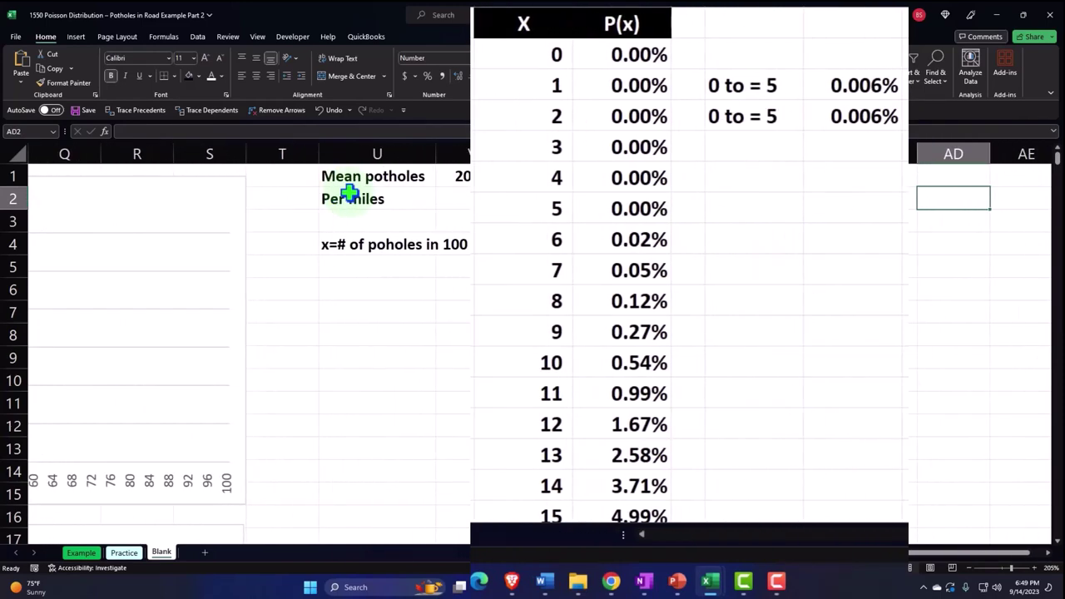
{"action": "key", "text": "Right"}
{"action": "key", "text": "Right"}
{"action": "key", "text": "Left"}
{"action": "key", "text": "Left"}
{"action": "key", "text": "Left"}
{"action": "key", "text": "Left"}
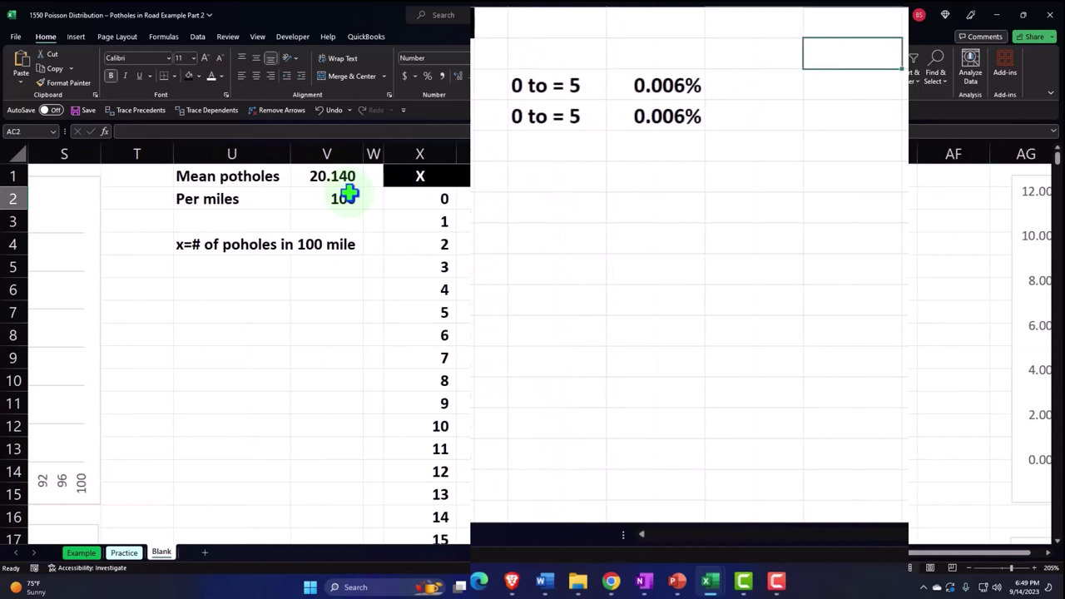
{"action": "key", "text": "Down"}
{"action": "key", "text": "Down"}
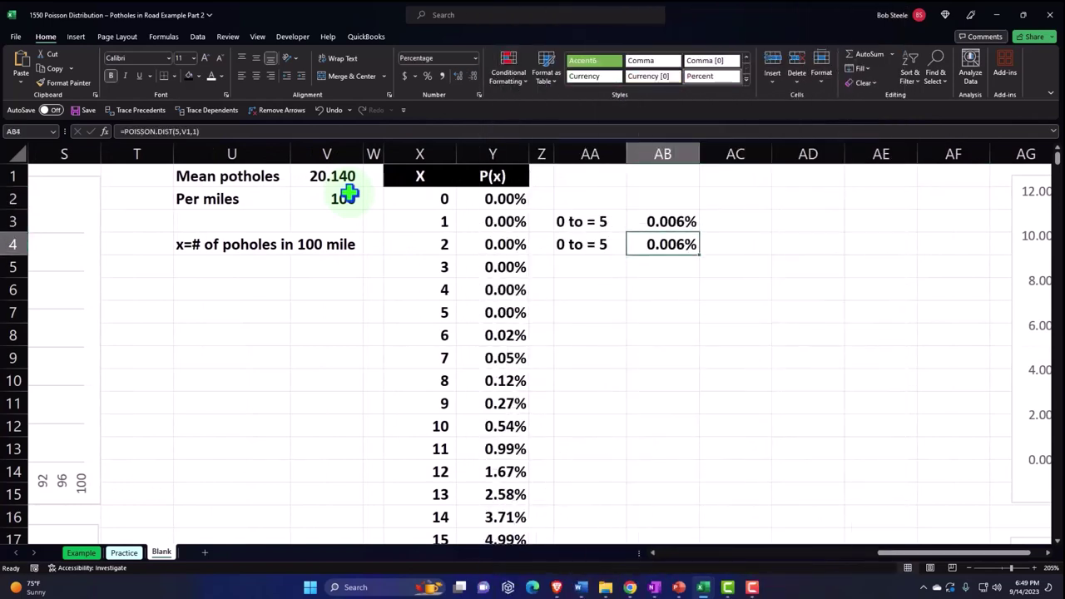
- Enter the label "7 to 14" in AA6
{"action": "key", "text": "Down"}
{"action": "key", "text": "Down"}
{"action": "key", "text": "Left"}
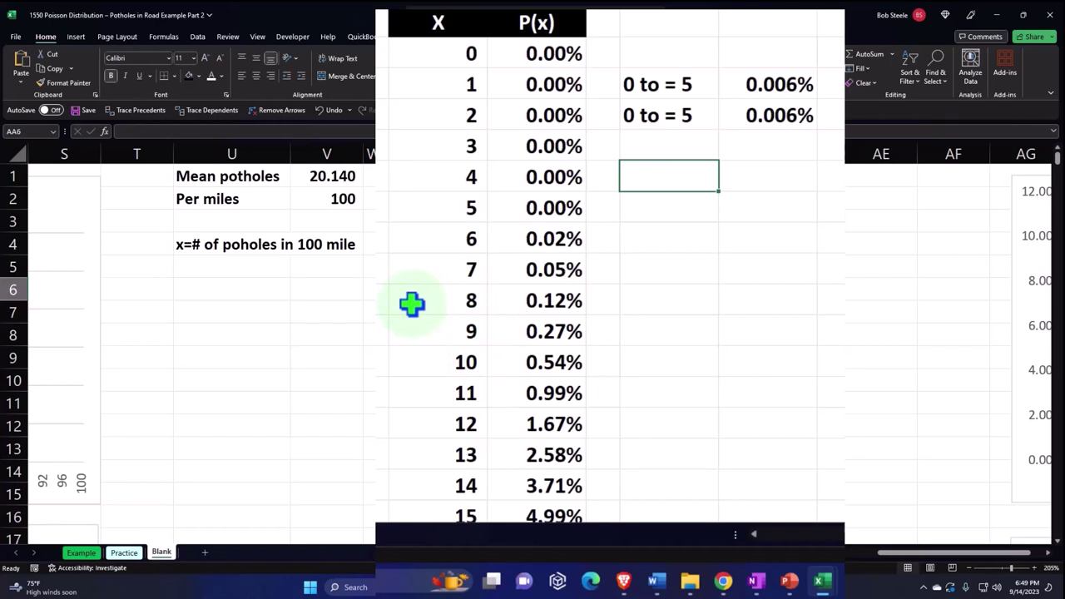
{"action": "type", "text": "7 to"}
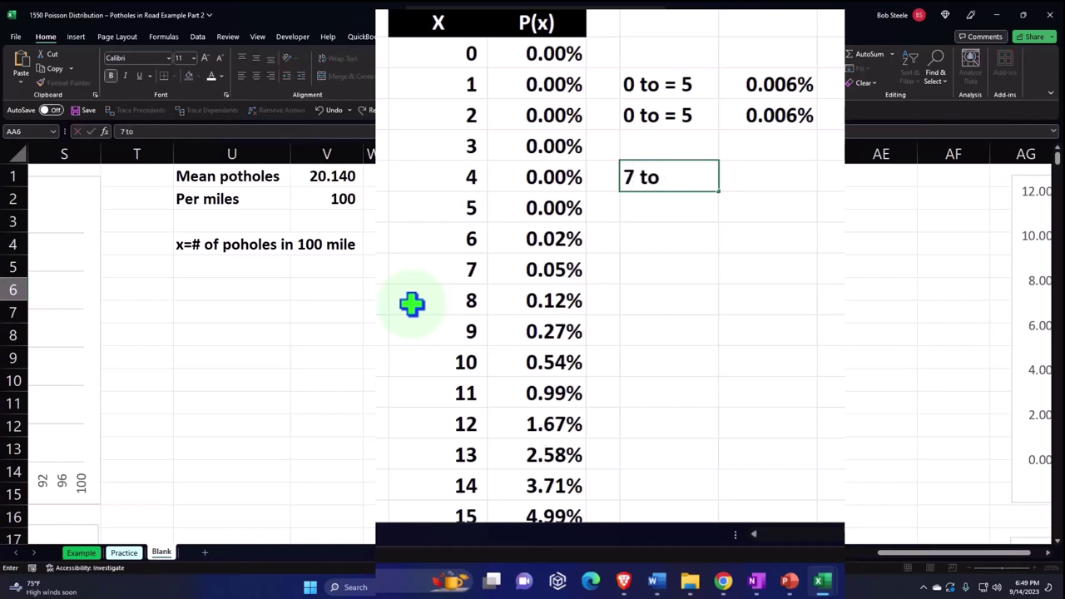
{"action": "type", "text": " 14"}
{"action": "key", "text": "Return"}
- Add up the P(x) values for X from 7 to 14 in AB6 with =SUM(Y9:Y16)
{"action": "key", "text": "Up"}
{"action": "key", "text": "Right"}
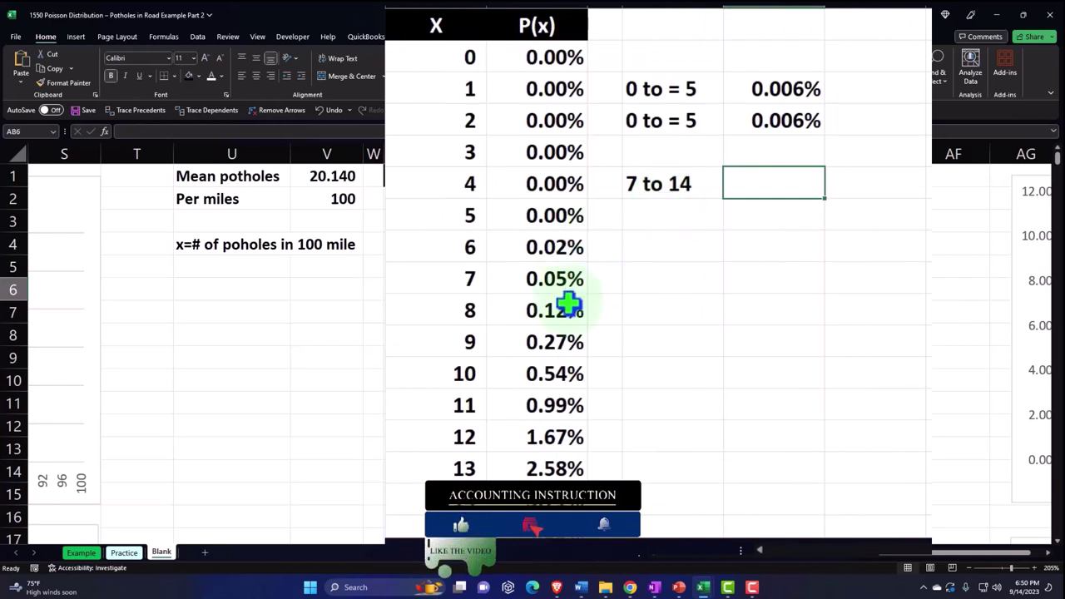
{"action": "type", "text": "=sum("}
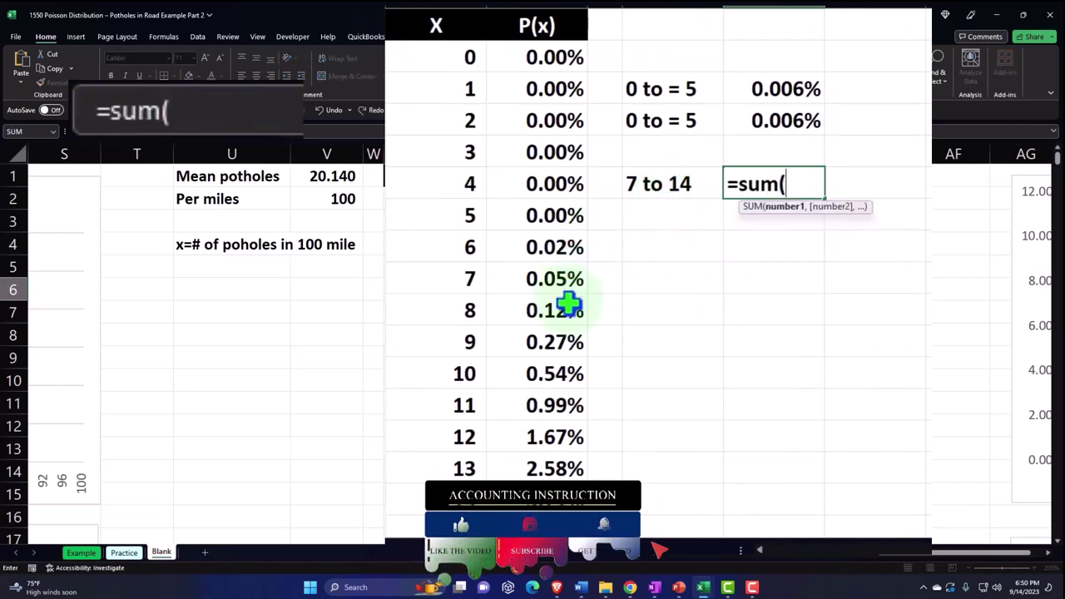
{"action": "left_click", "coordinate": [555, 184]}
{"action": "left_click", "coordinate": [555, 247]}
{"action": "key", "text": "Down"}
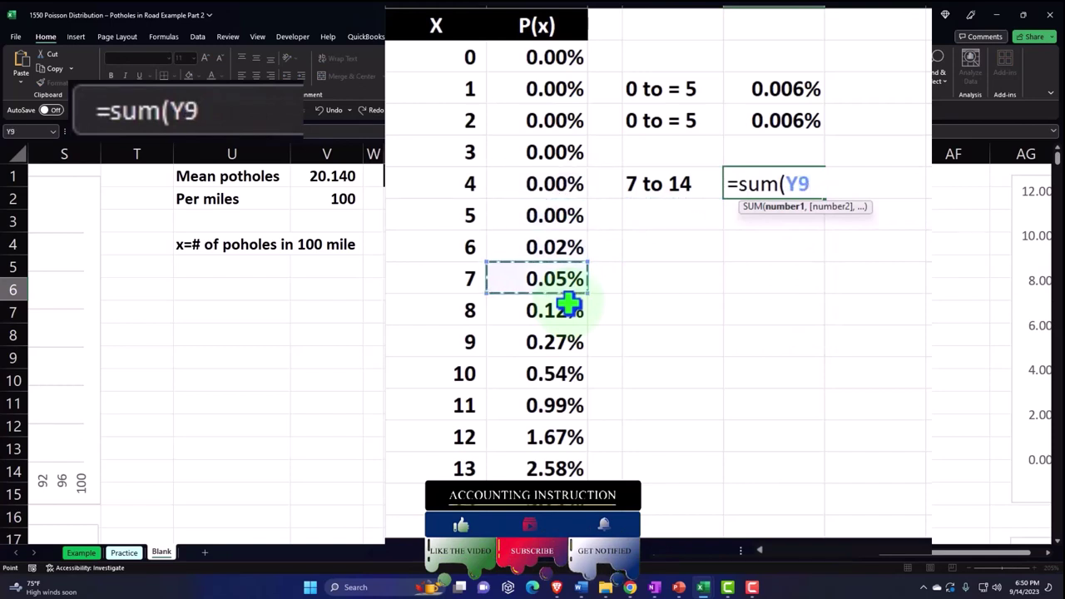
{"action": "key", "text": "shift+Down"}
{"action": "key", "text": "shift+Down"}
{"action": "key", "text": "shift+Down"}
{"action": "key", "text": "shift+Down"}
{"action": "key", "text": "shift+Down"}
{"action": "key", "text": "shift+Down"}
{"action": "key", "text": "shift+Down"}
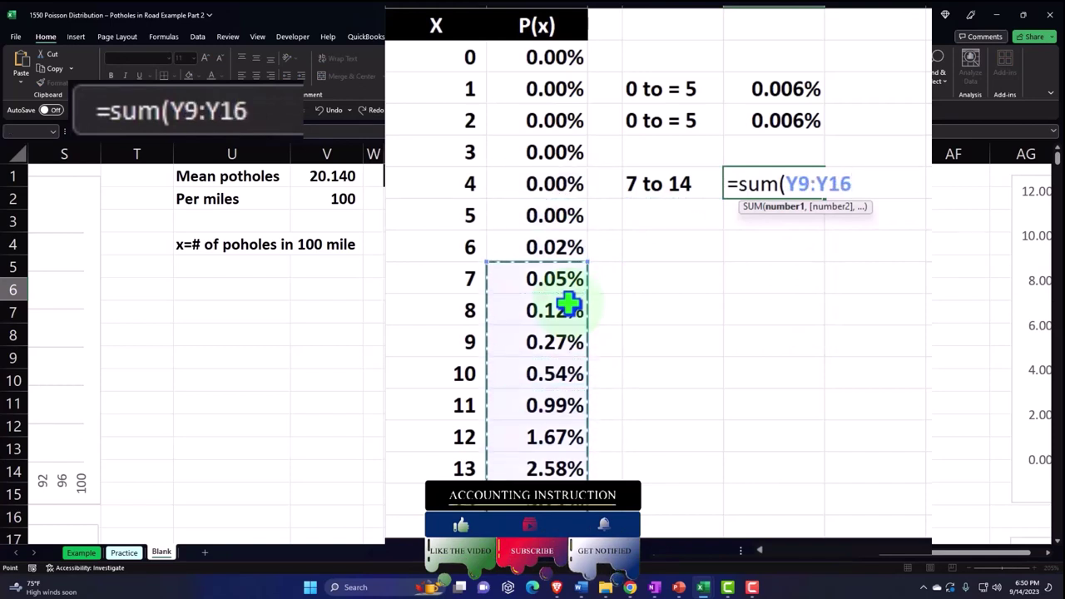
{"action": "key", "text": "Return"}
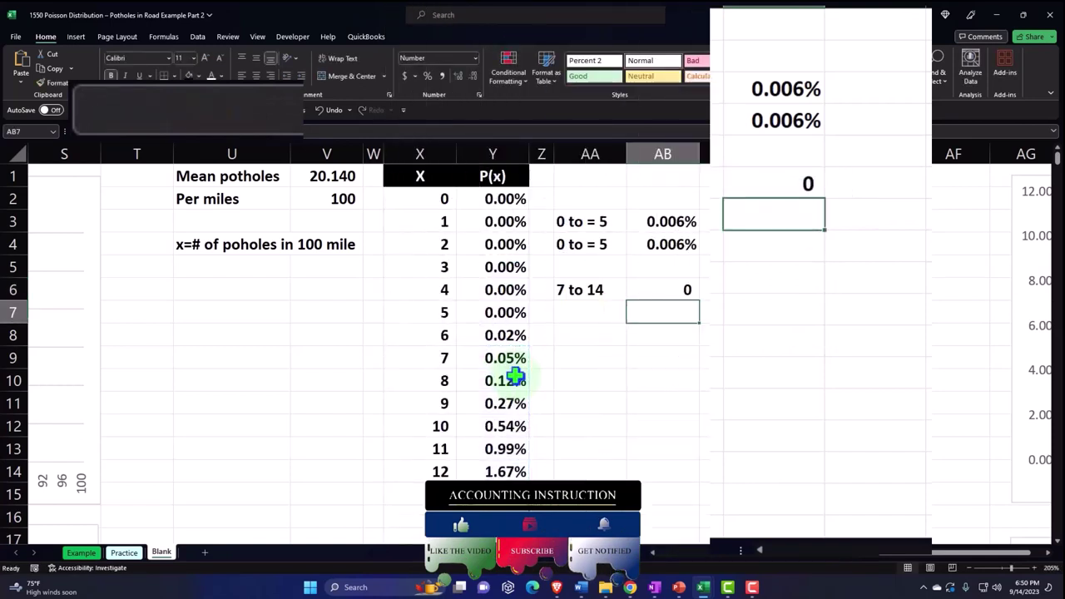
- Format AB6 as a percentage with three decimals
{"action": "key", "text": "Up"}
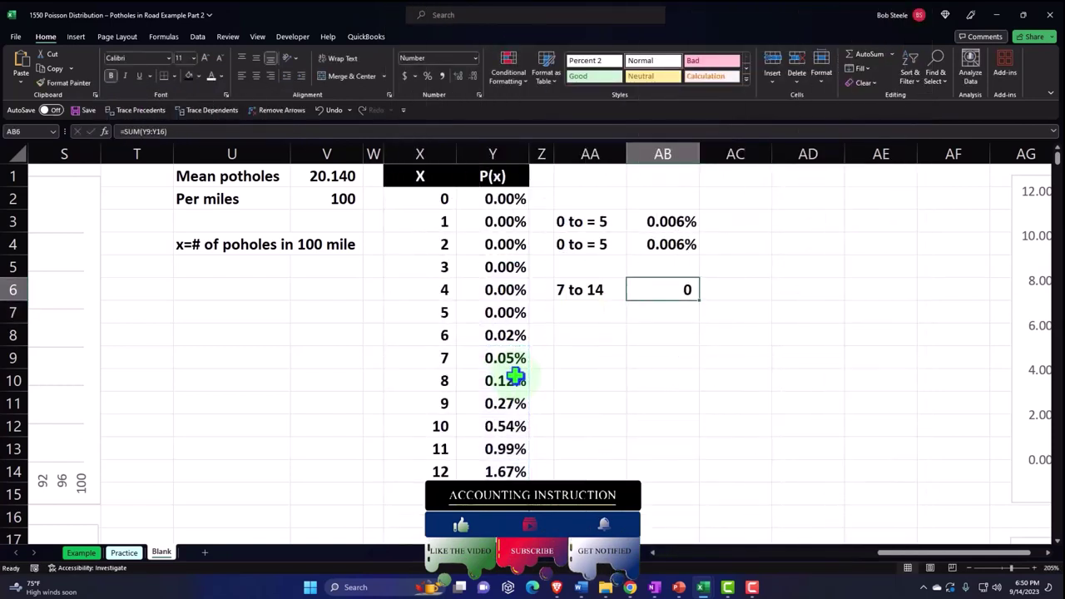
{"action": "left_click", "coordinate": [427, 76]}
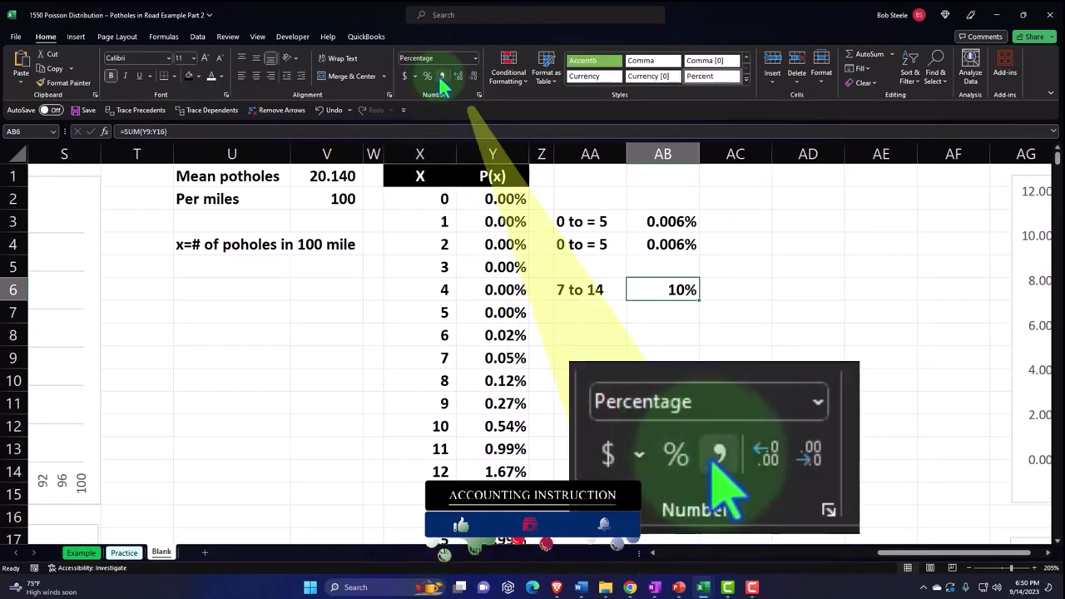
{"action": "left_click", "coordinate": [457, 77]}
{"action": "left_click", "coordinate": [458, 77]}
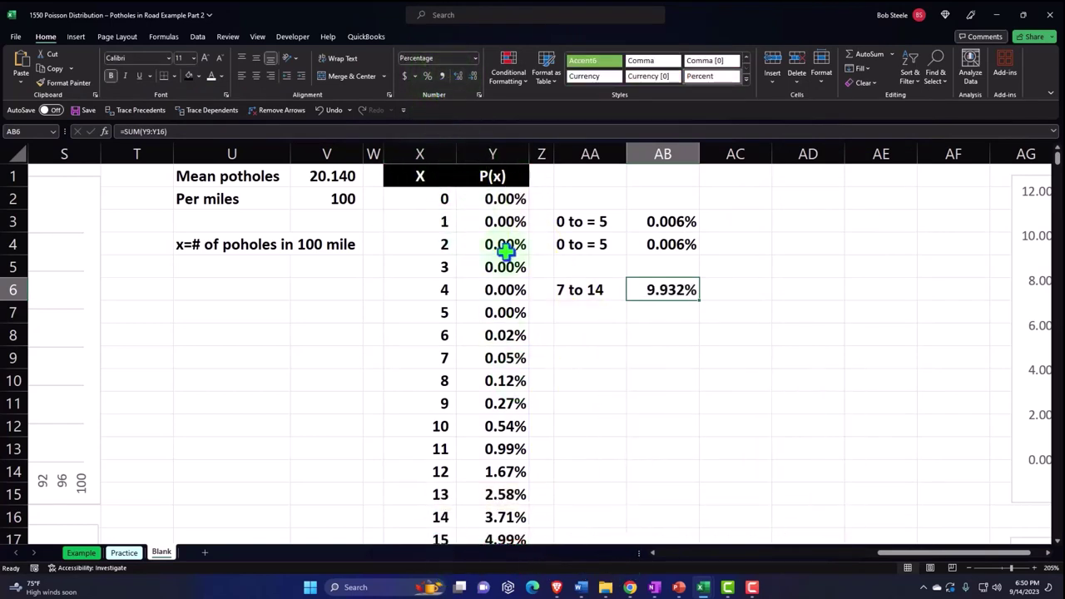
- Repeat the 7 to 14 label in AA7 with a formula that references AA6
{"action": "left_click", "coordinate": [585, 312]}
{"action": "type", "text": "+"}
{"action": "key", "text": "Up"}
{"action": "key", "text": "Return"}
- Calculate the 7 to 14 probability in AB7 with =POISSON.DIST(14,V1,1)-POISSON.DIST(6,V1,1)
{"action": "key", "text": "Up"}
{"action": "key", "text": "Right"}
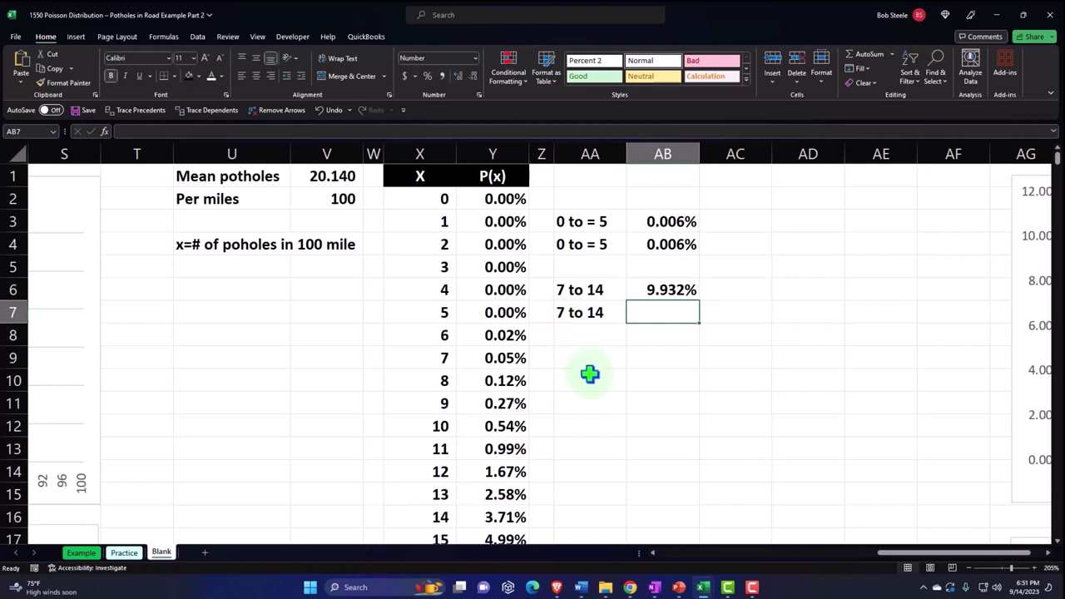
{"action": "type", "text": "="}
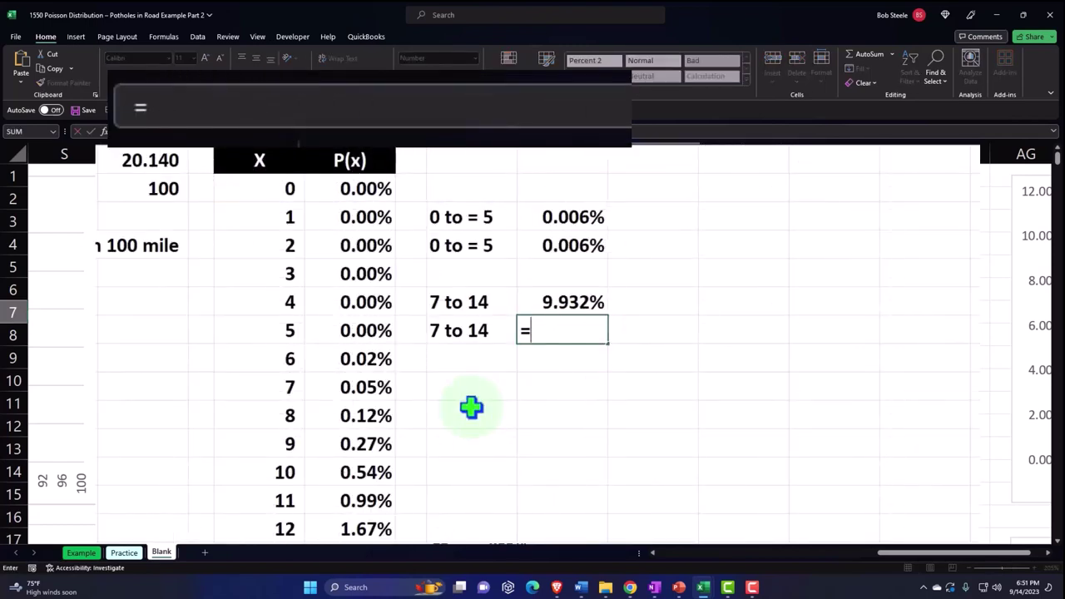
{"action": "type", "text": "po"}
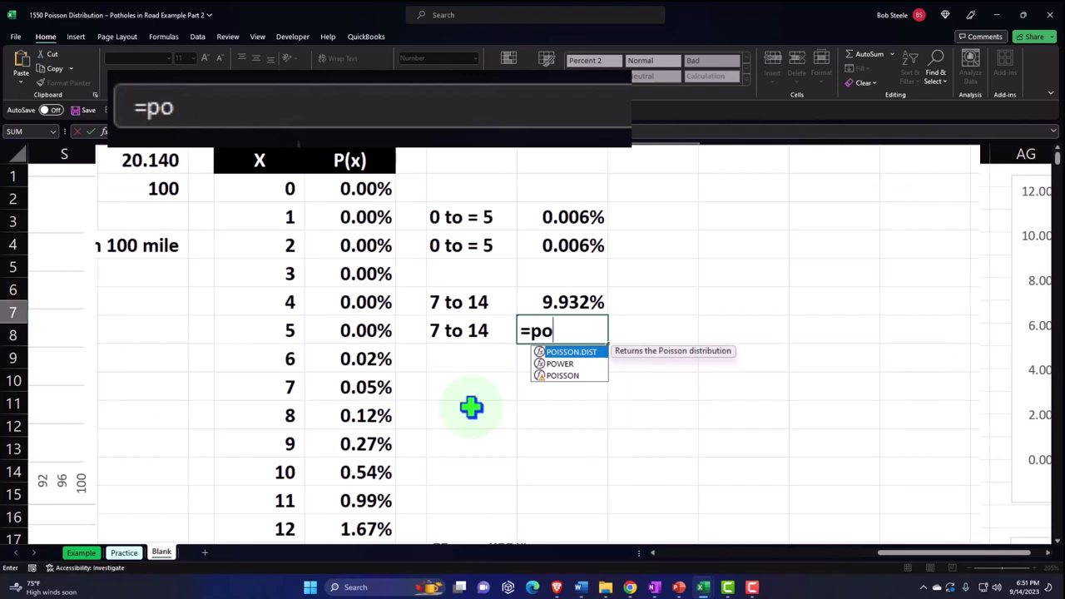
{"action": "key", "text": "Tab"}
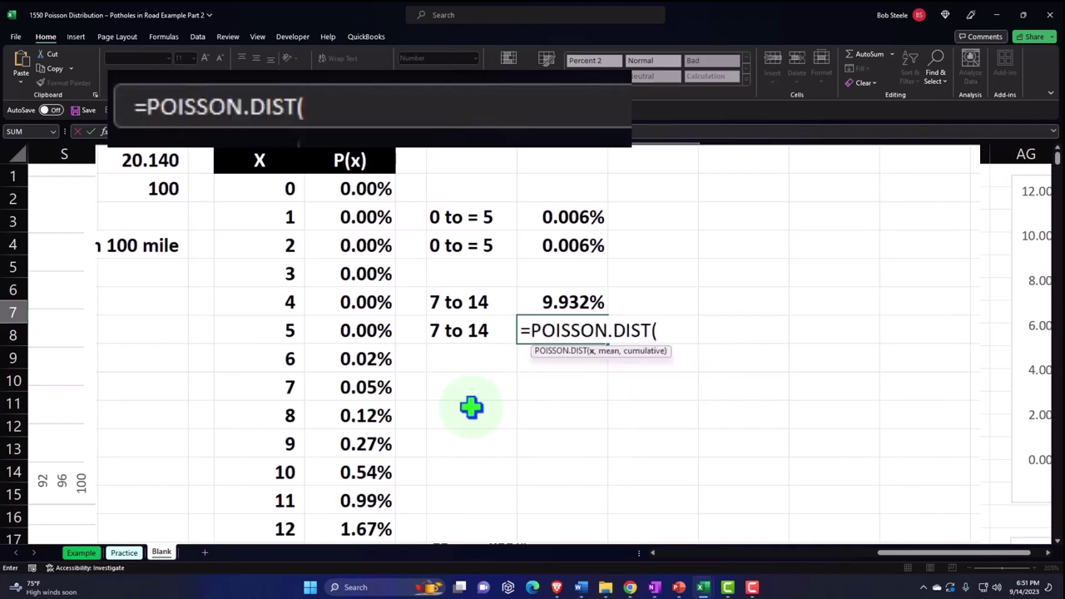
{"action": "type", "text": "14,"}
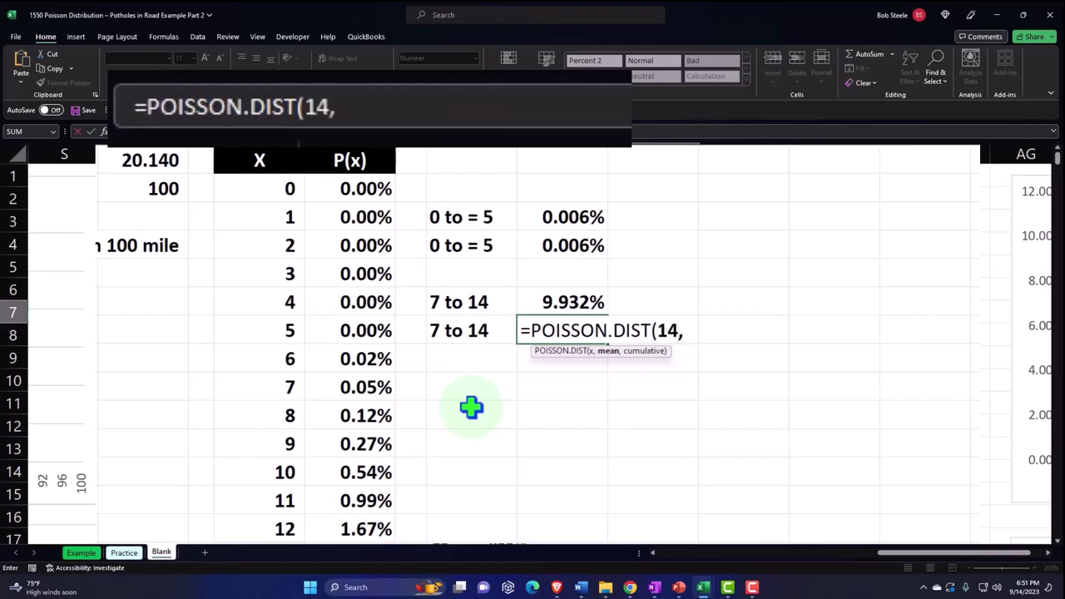
{"action": "left_click", "coordinate": [143, 159]}
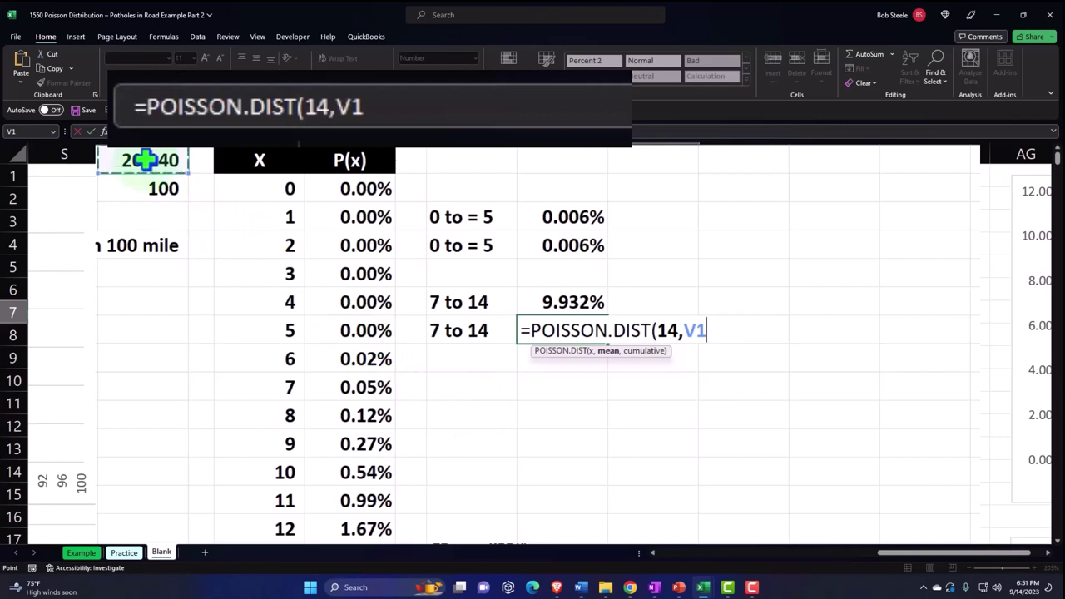
{"action": "type", "text": ","}
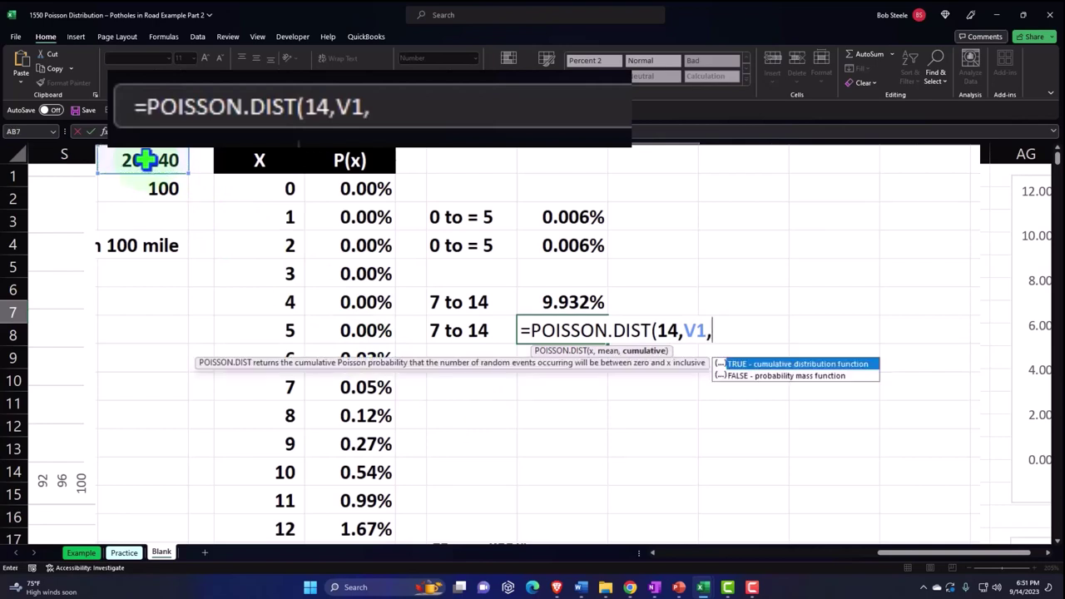
{"action": "type", "text": "1"}
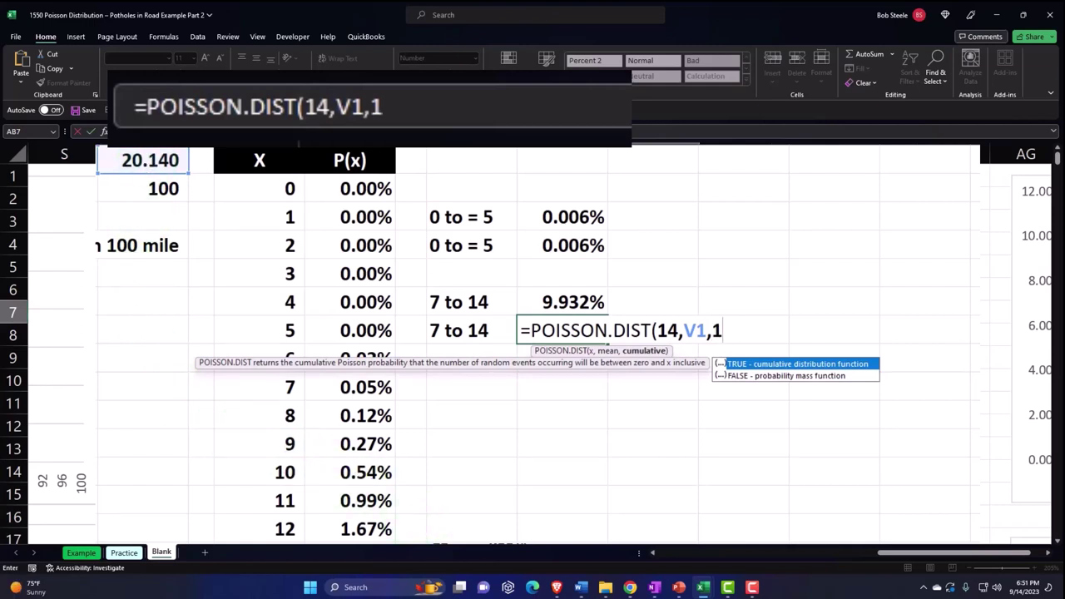
{"action": "type", "text": ")"}
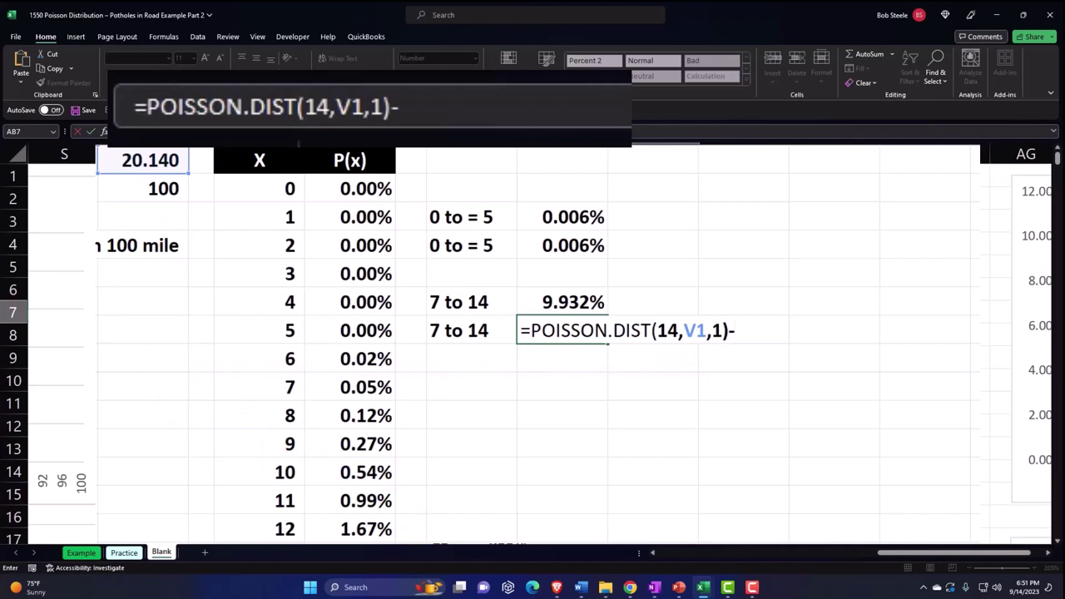
{"action": "type", "text": "-po"}
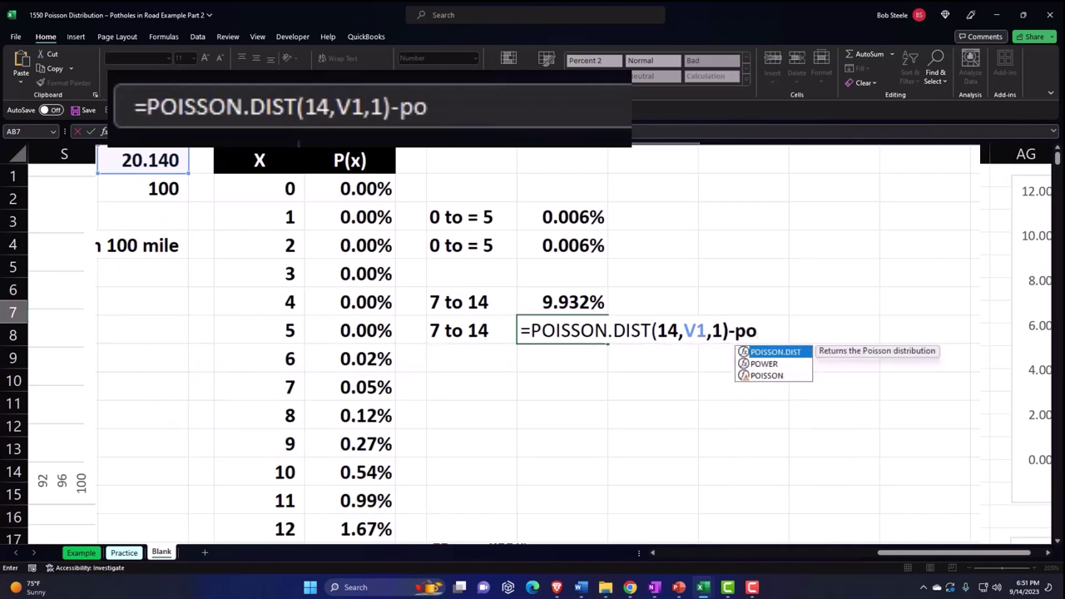
{"action": "key", "text": "Tab"}
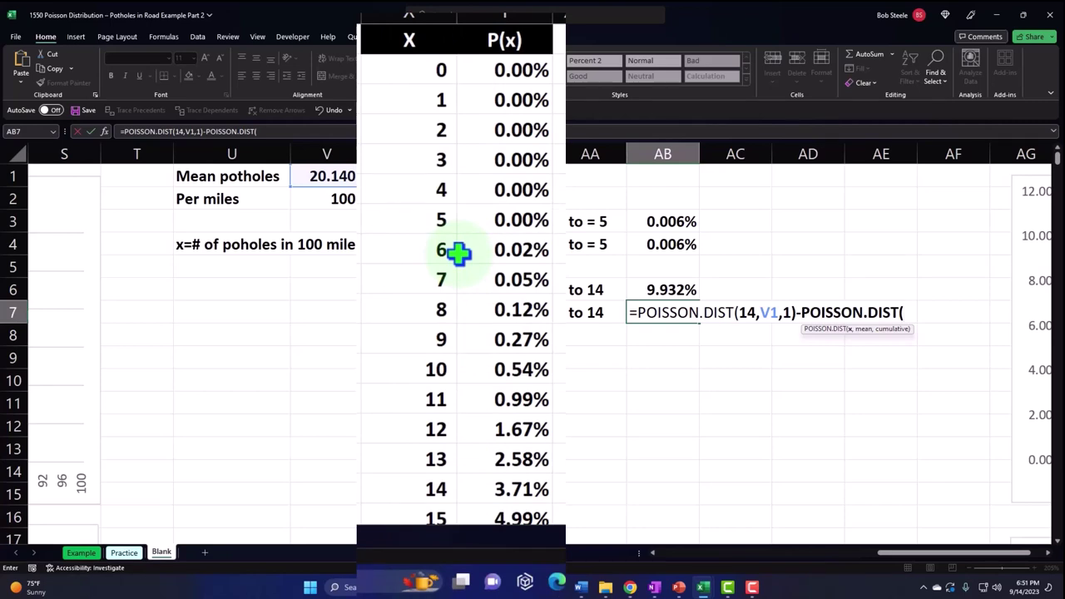
{"action": "type", "text": "6,"}
{"action": "left_click", "coordinate": [337, 179]}
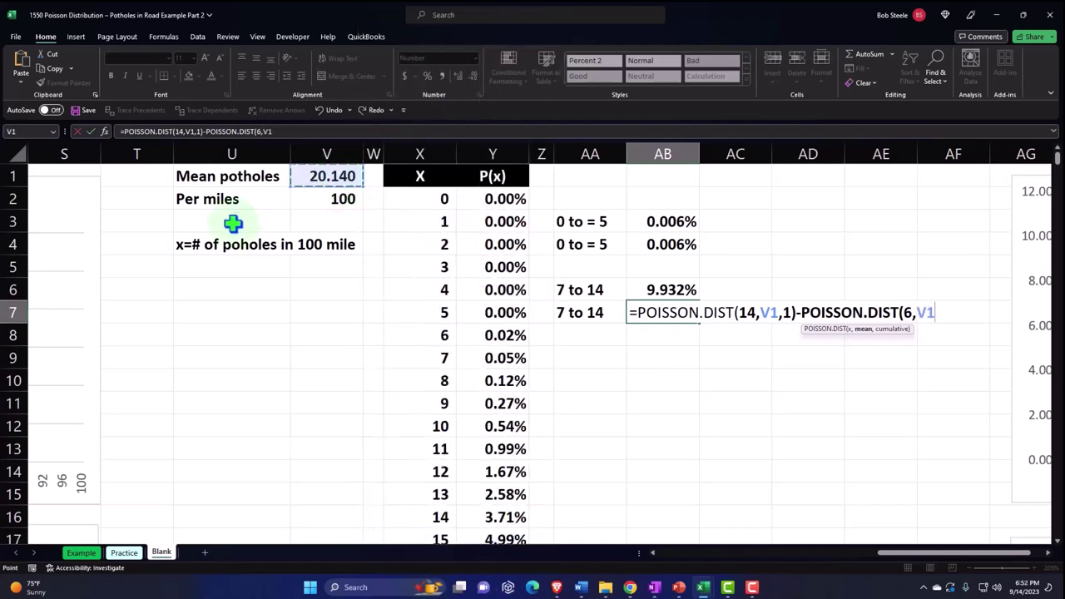
{"action": "type", "text": ","}
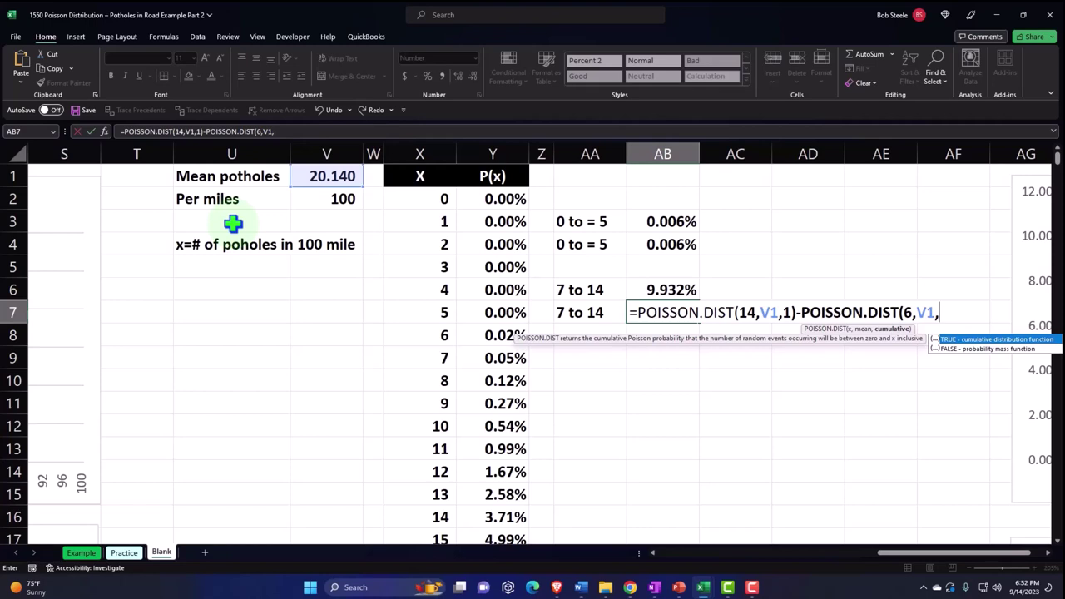
{"action": "type", "text": "1)"}
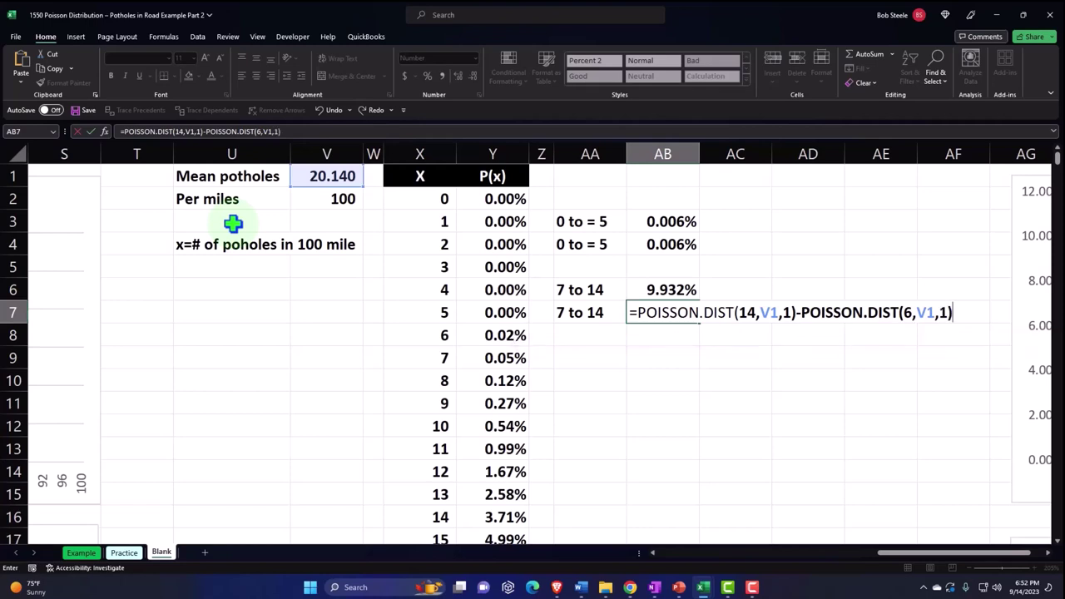
{"action": "key", "text": "Return"}
- Copy the percentage format of AB6 to AB7
{"action": "key", "text": "Up"}
{"action": "key", "text": "Up"}
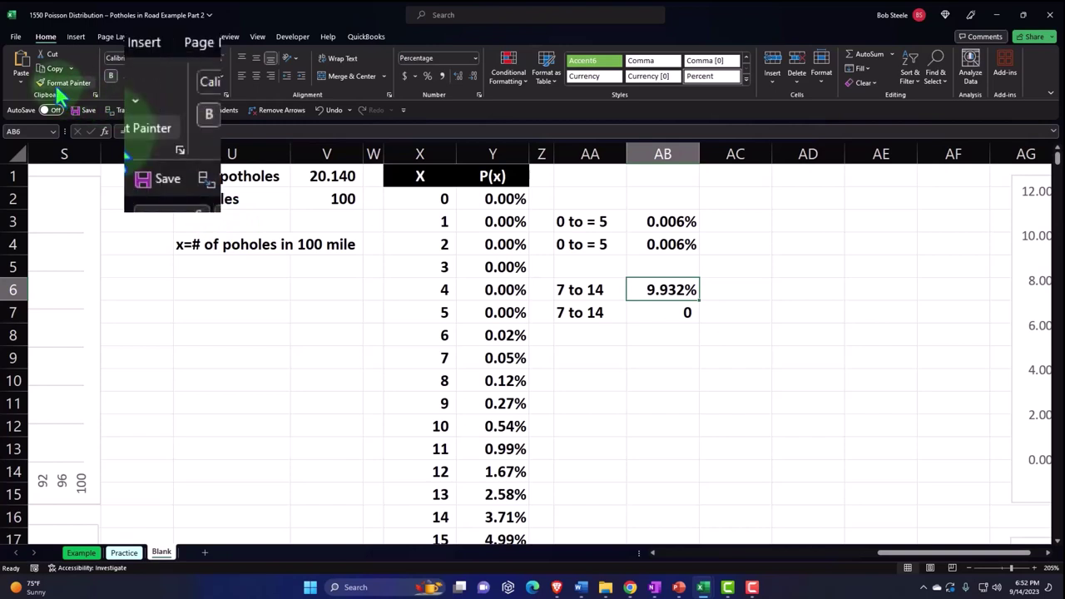
{"action": "left_click", "coordinate": [135, 130]}
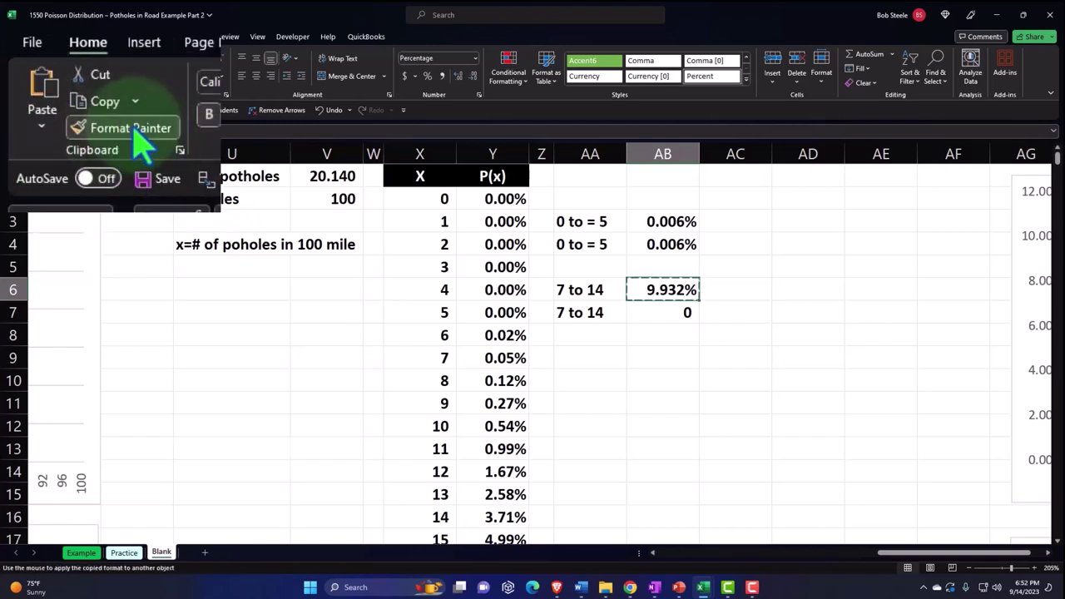
{"action": "left_click", "coordinate": [665, 314]}
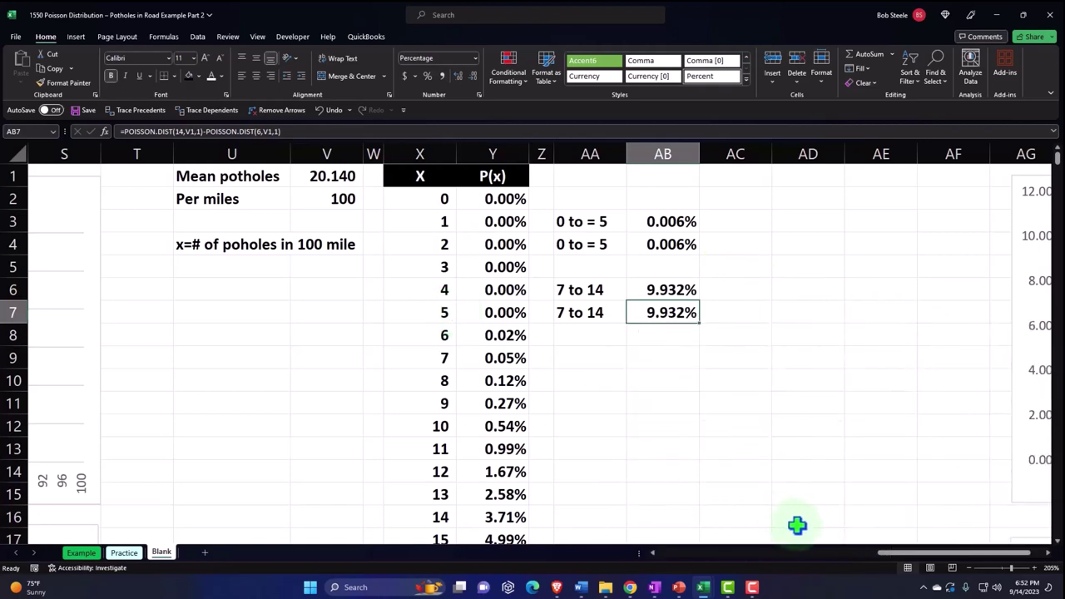
- Move the two charts next to the probability results so that they start at column AC
{"action": "scroll", "coordinate": [927, 563], "scroll_direction": "right", "scroll_amount": 1}
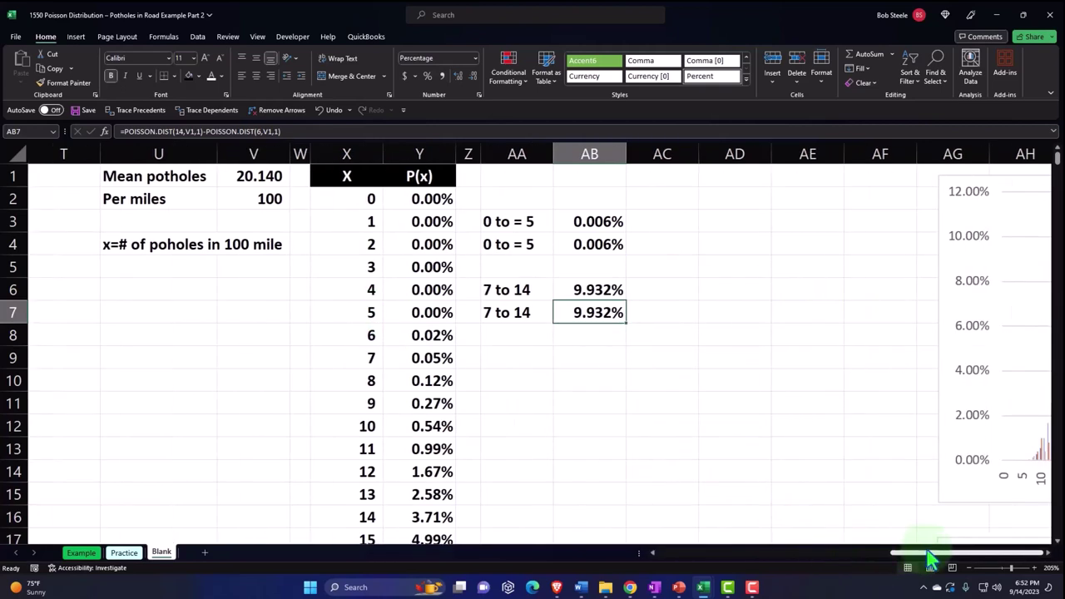
{"action": "scroll", "coordinate": [951, 484], "scroll_direction": "down", "scroll_amount": 1}
{"action": "scroll", "coordinate": [951, 484], "scroll_direction": "down", "scroll_amount": 2}
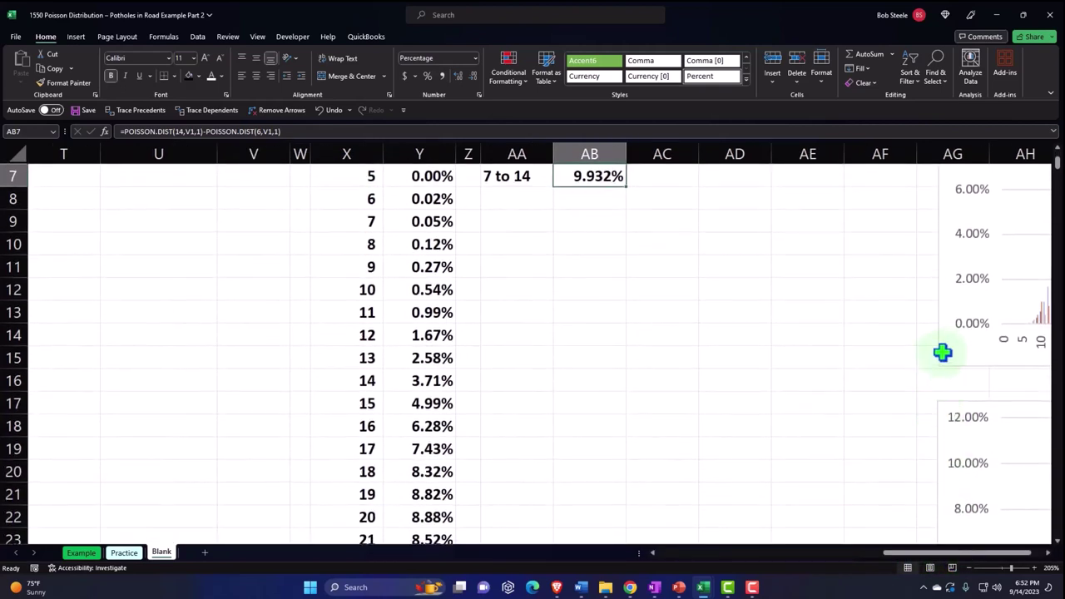
{"action": "left_click", "coordinate": [944, 352]}
{"action": "left_click_drag", "start_coordinate": [948, 455], "coordinate": [647, 208]}
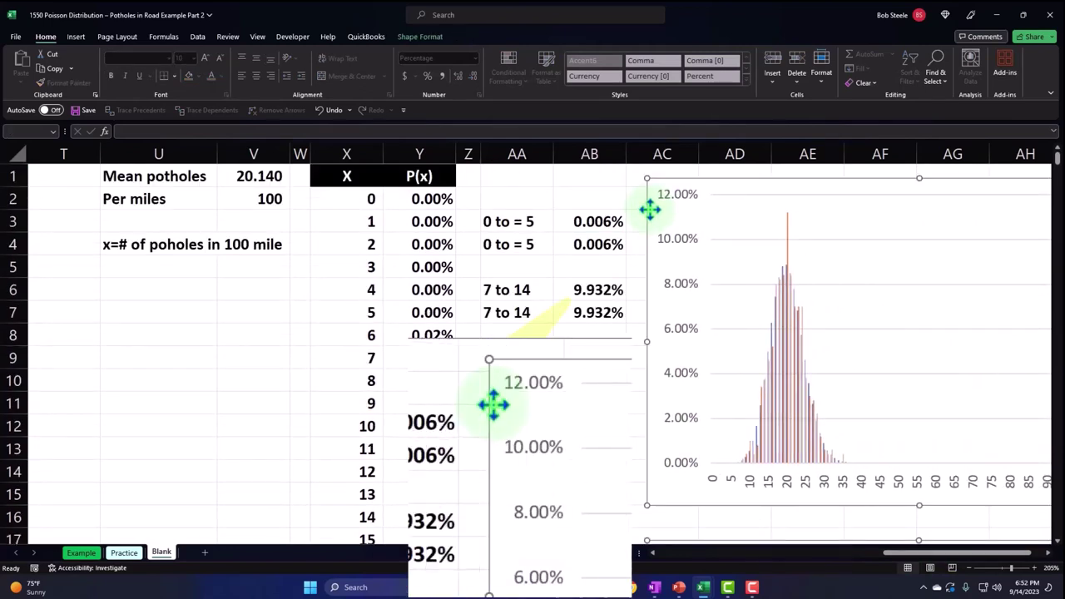
{"action": "left_click", "coordinate": [589, 426]}
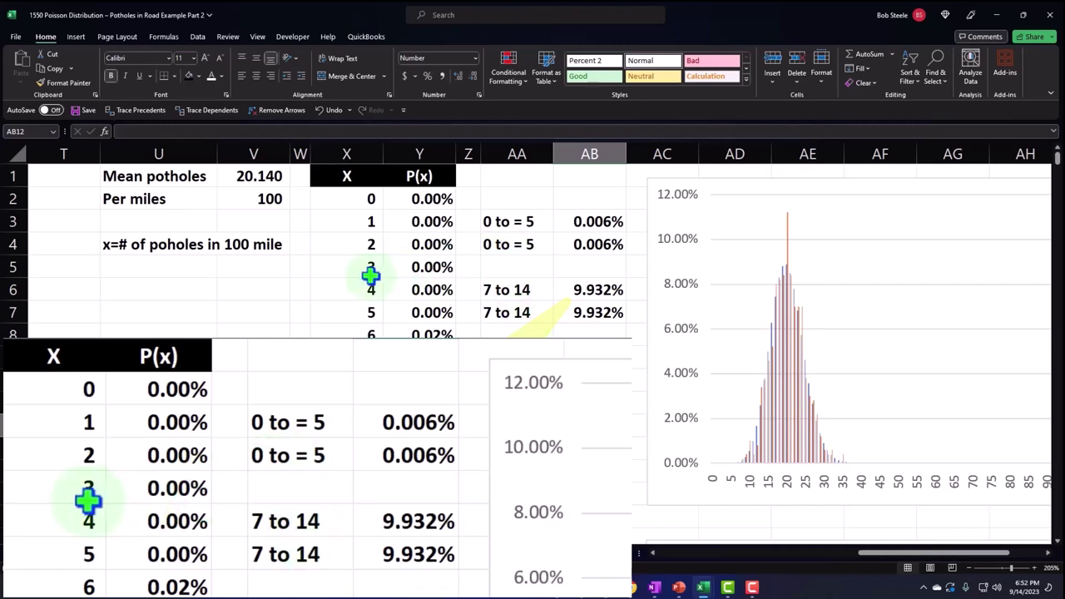
- Check the SUM formula in AB6 and close it without changes
{"action": "double_click", "coordinate": [594, 288]}
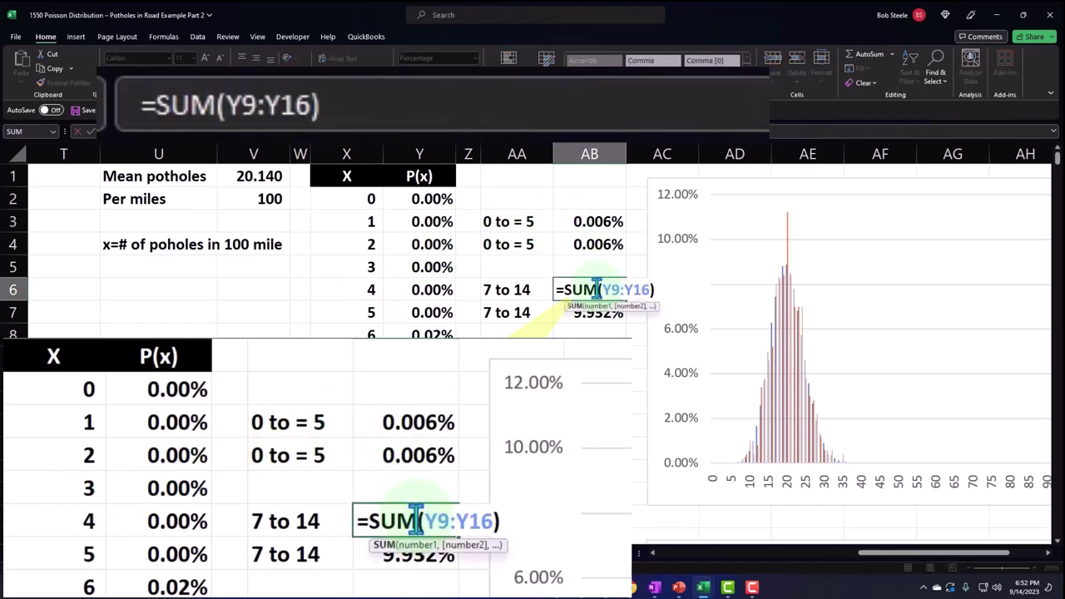
{"action": "key", "text": "Return"}
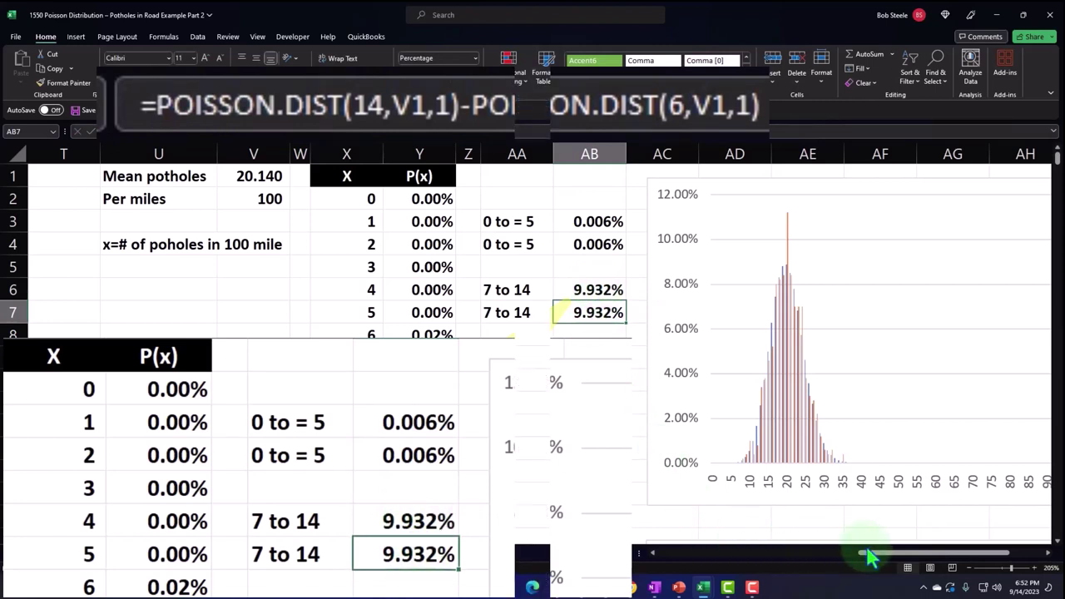
- Add borders to the mean potholes and per miles cells in A1:B2
{"action": "left_click_drag", "start_coordinate": [876, 560], "coordinate": [851, 561]}
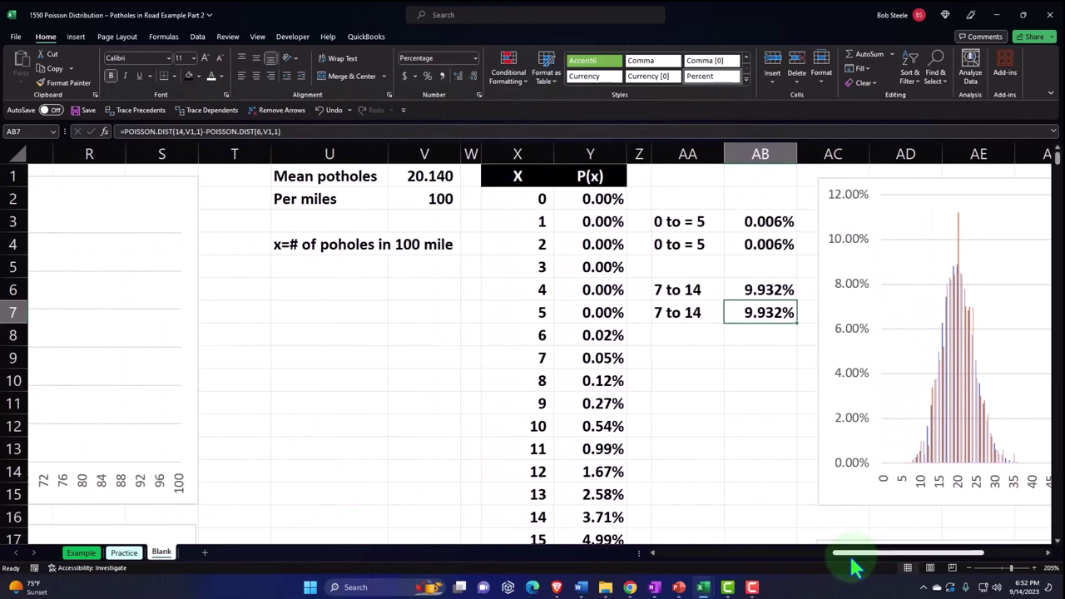
{"action": "left_click_drag", "start_coordinate": [852, 560], "coordinate": [668, 560]}
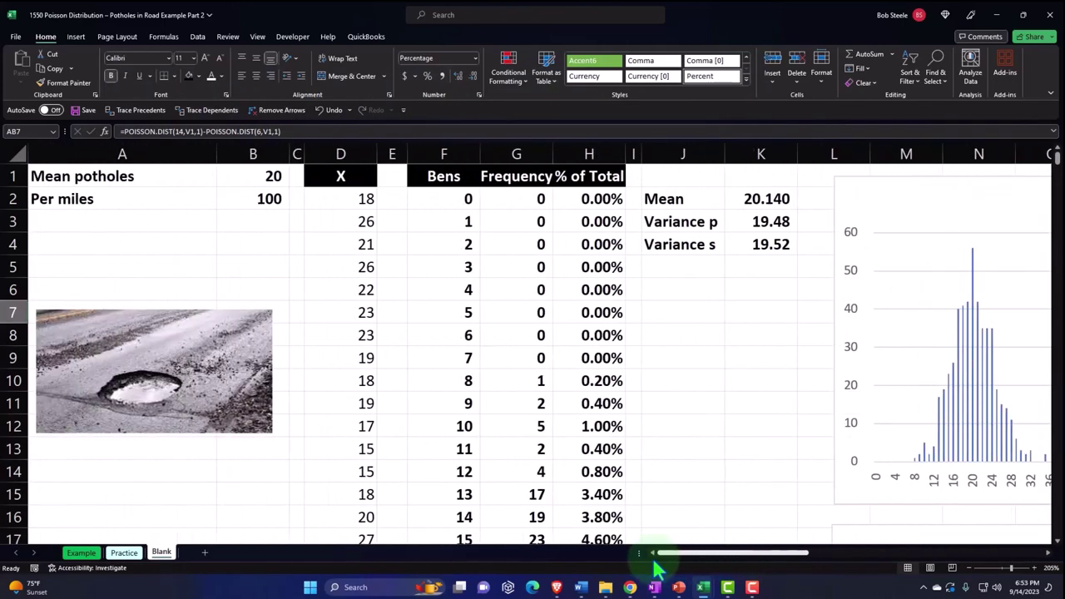
{"action": "left_click", "coordinate": [89, 175]}
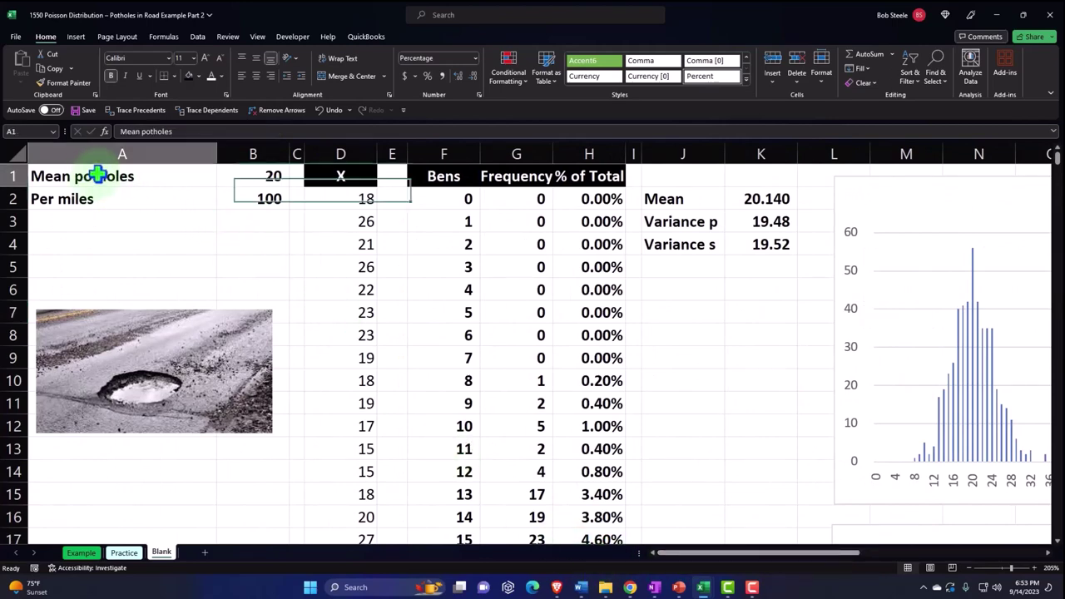
{"action": "left_click_drag", "start_coordinate": [90, 175], "coordinate": [225, 194]}
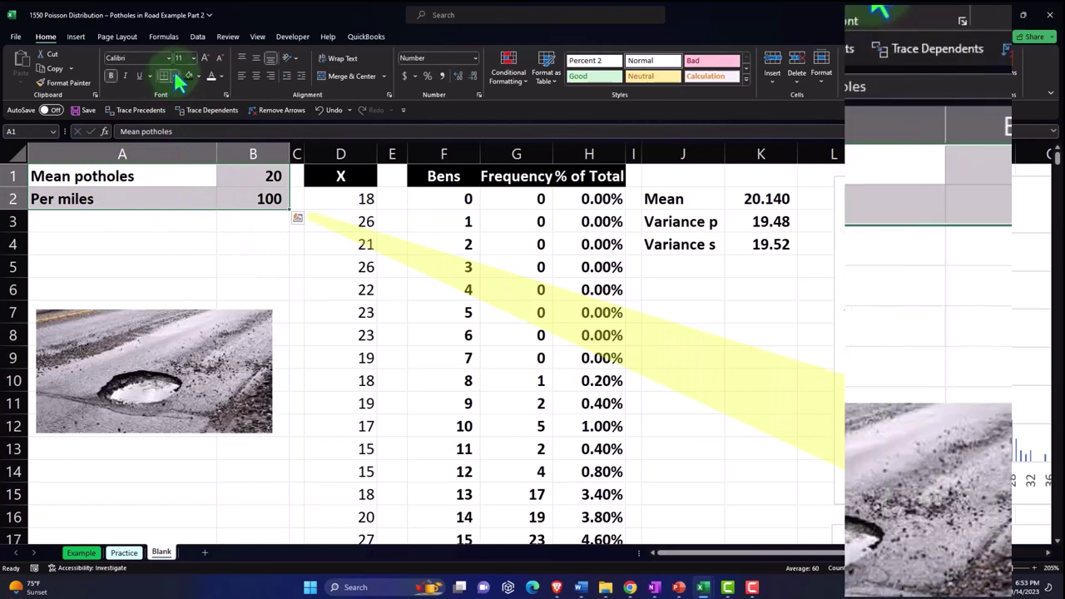
{"action": "left_click", "coordinate": [175, 75]}
{"action": "left_click", "coordinate": [172, 188]}
{"action": "left_click", "coordinate": [186, 240]}
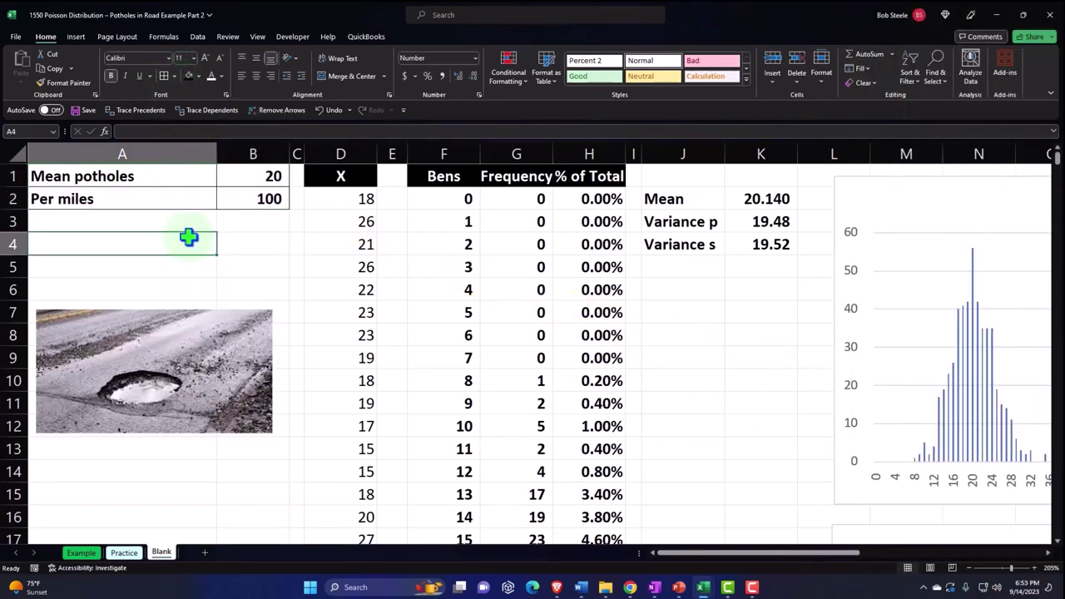
- Return to the Poisson X and P(x) table and the probability results beside it
{"action": "left_click", "coordinate": [440, 277]}
{"action": "key", "text": "Right"}
{"action": "key", "text": "Right"}
{"action": "key", "text": "Right"}
{"action": "key", "text": "Right"}
{"action": "key", "text": "Right"}
{"action": "key", "text": "Right"}
{"action": "key", "text": "Right"}
{"action": "key", "text": "Right"}
{"action": "key", "text": "Right"}
{"action": "key", "text": "Right"}
{"action": "key", "text": "Right"}
{"action": "key", "text": "Right"}
{"action": "key", "text": "Right"}
{"action": "key", "text": "Right"}
{"action": "key", "text": "Right"}
{"action": "key", "text": "Right"}
{"action": "key", "text": "Right"}
{"action": "key", "text": "Right"}
{"action": "key", "text": "Right"}
{"action": "key", "text": "Right"}
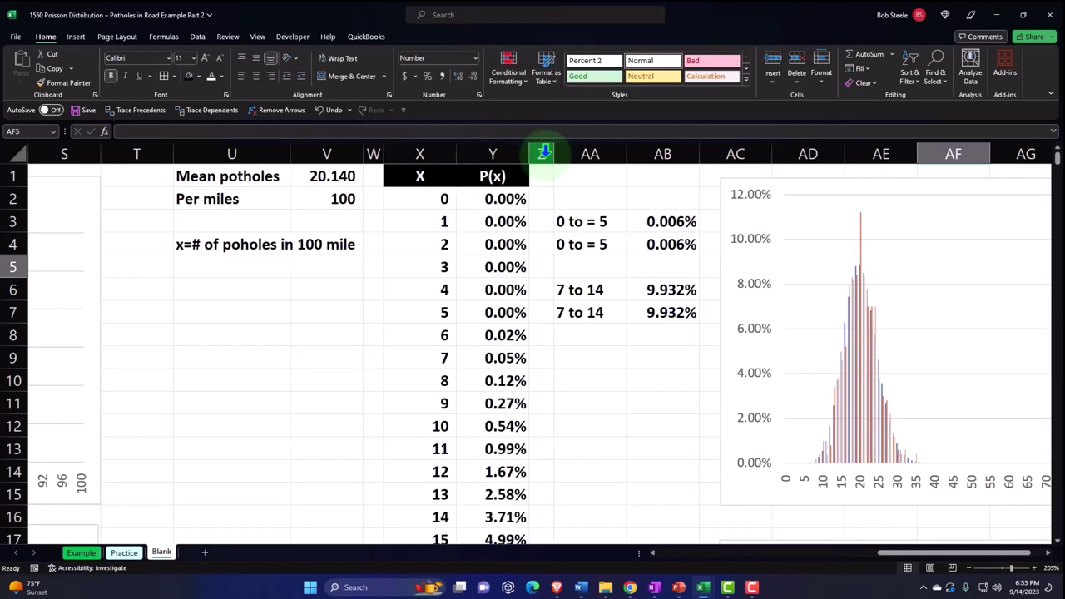
{"action": "left_click", "coordinate": [542, 155]}
{"action": "right_click", "coordinate": [542, 155]}
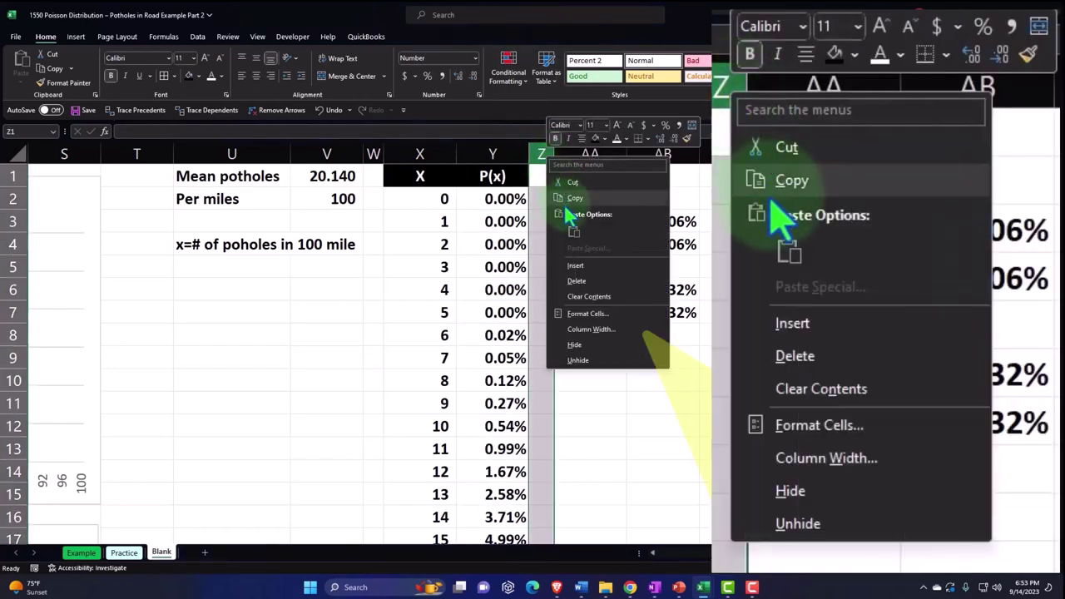
{"action": "left_click", "coordinate": [576, 281]}
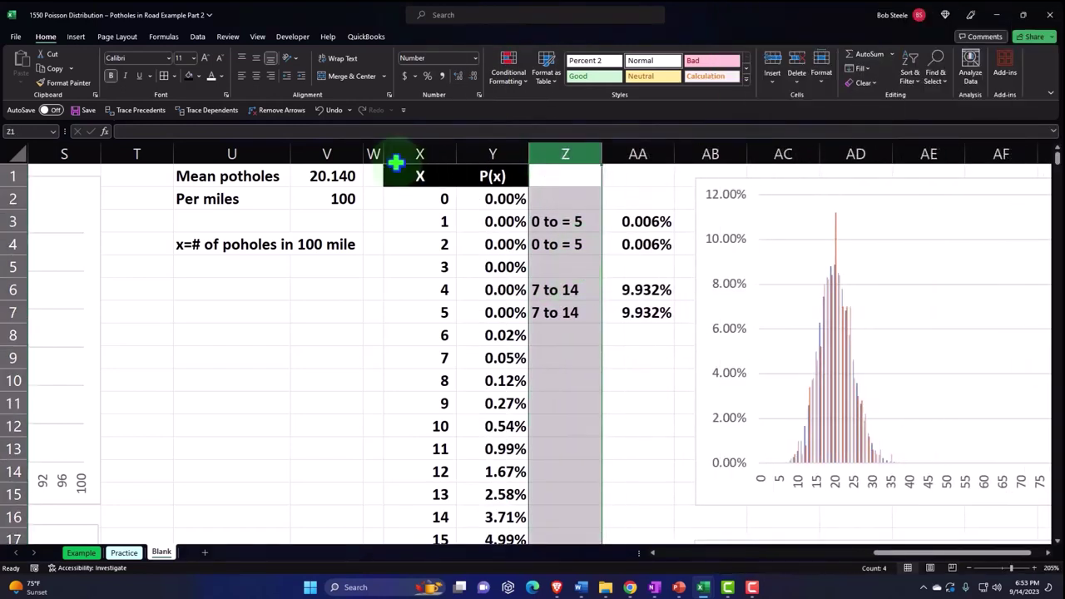
{"action": "left_click", "coordinate": [327, 110]}
- Insert a new column directly after the P(x) column and enter the header "Difference" in Z1
{"action": "right_click", "coordinate": [541, 193]}
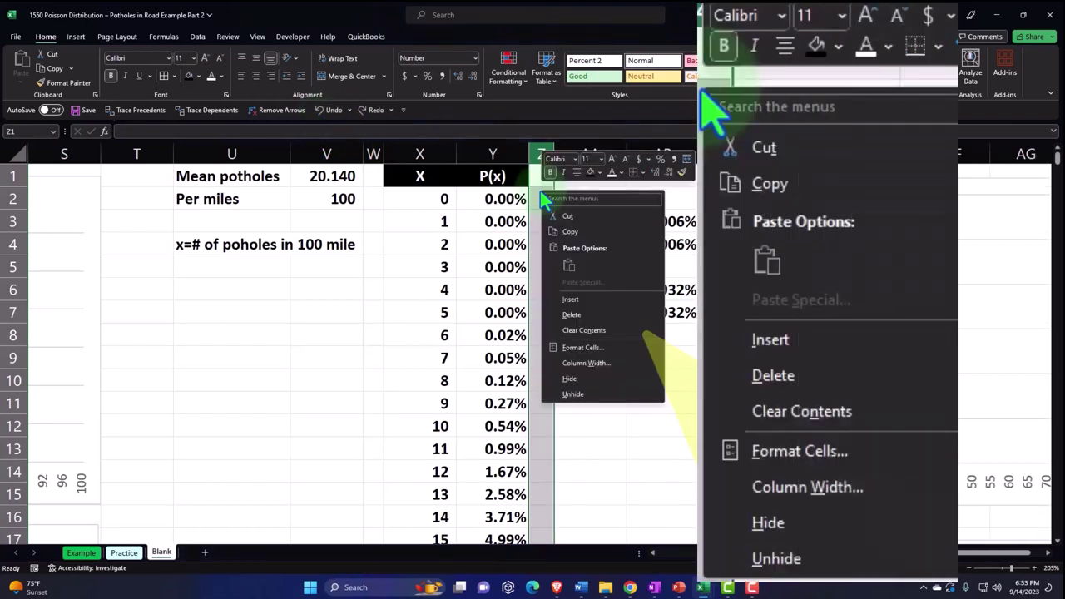
{"action": "left_click", "coordinate": [573, 301]}
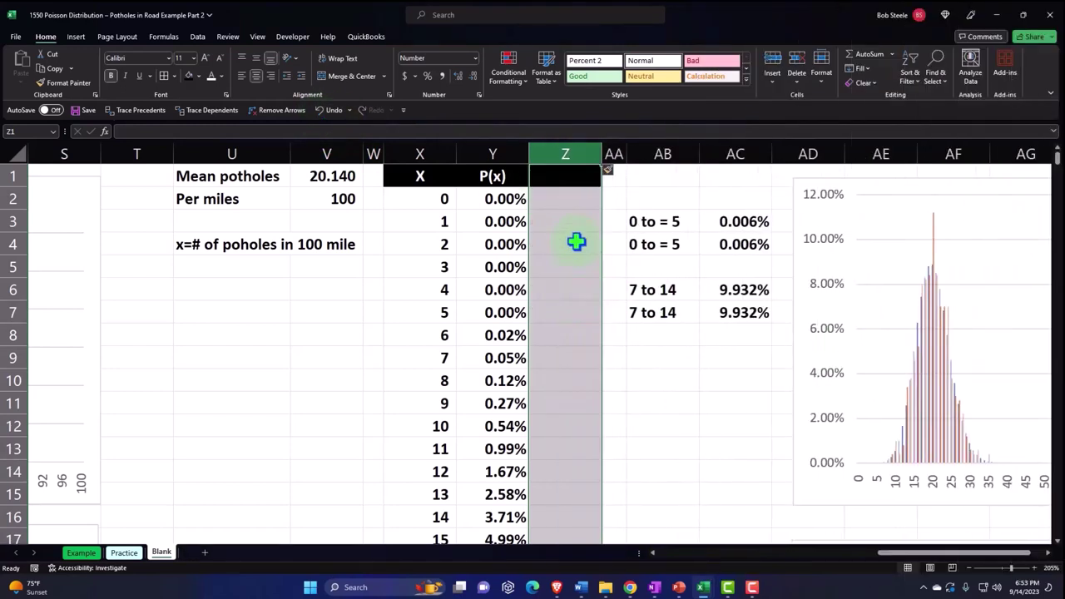
{"action": "left_click", "coordinate": [573, 203]}
{"action": "left_click", "coordinate": [562, 176]}
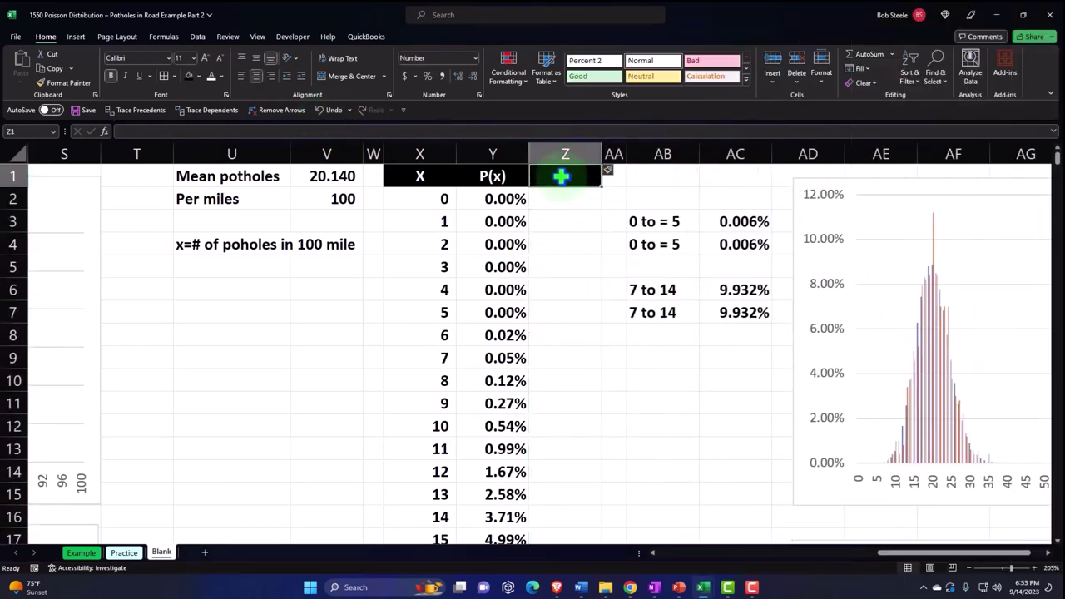
{"action": "type", "text": "Difference"}
{"action": "key", "text": "Return"}
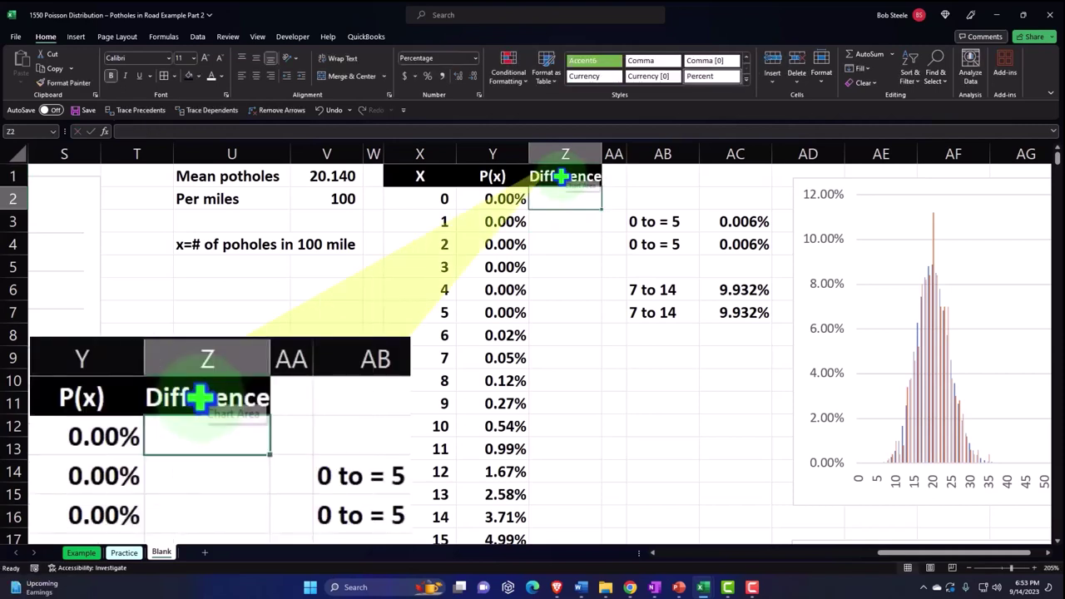
{"action": "type", "text": "="}
{"action": "key", "text": "Left"}
{"action": "key", "text": "Left"}
{"action": "key", "text": "Left"}
{"action": "key", "text": "Left"}
{"action": "key", "text": "Left"}
{"action": "key", "text": "Left"}
{"action": "key", "text": "Left"}
{"action": "key", "text": "Left"}
{"action": "key", "text": "Left"}
{"action": "key", "text": "Left"}
{"action": "key", "text": "Left"}
{"action": "key", "text": "Left"}
{"action": "key", "text": "Left"}
{"action": "key", "text": "Left"}
{"action": "key", "text": "Left"}
{"action": "key", "text": "Left"}
{"action": "key", "text": "Left"}
{"action": "key", "text": "Left"}
{"action": "key", "text": "Left"}
{"action": "key", "text": "Left"}
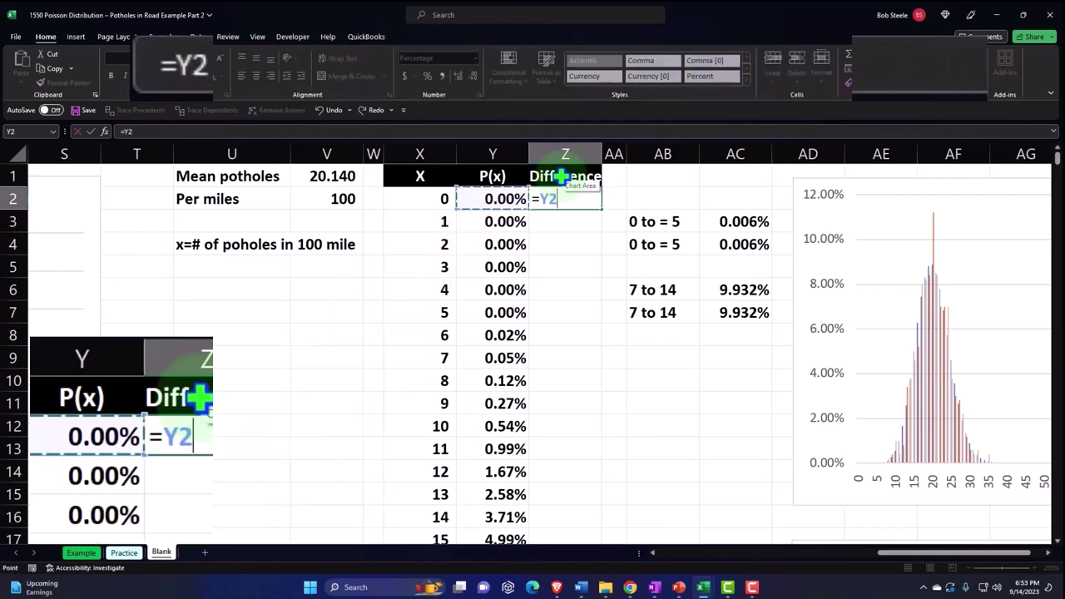
{"action": "key", "text": "Right"}
{"action": "key", "text": "Right"}
{"action": "key", "text": "Right"}
{"action": "key", "text": "Right"}
{"action": "type", "text": "-"}
{"action": "key", "text": "Right"}
{"action": "key", "text": "Right"}
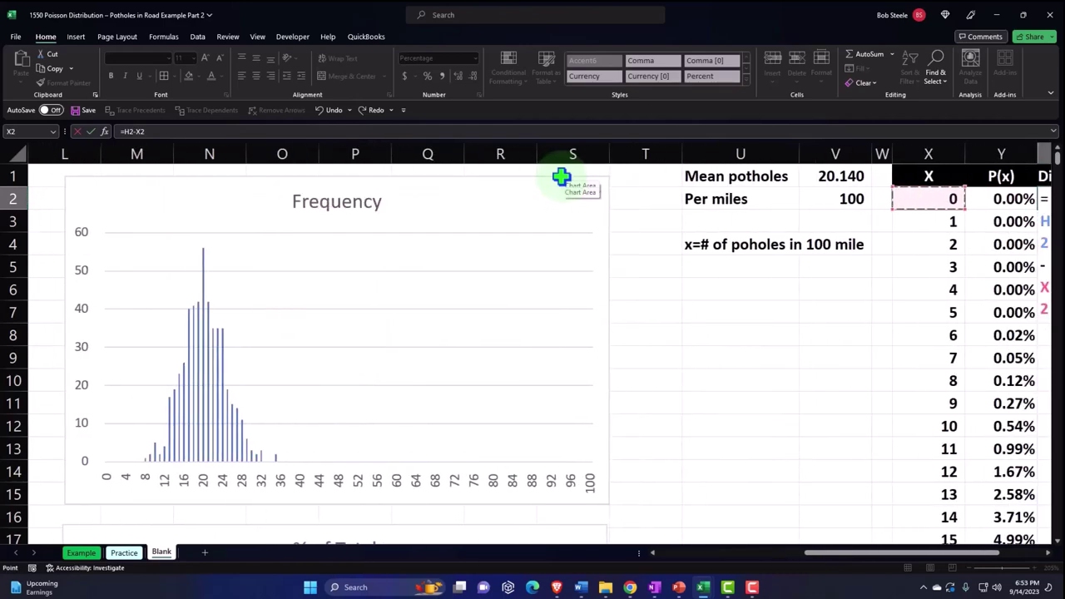
{"action": "key", "text": "Left"}
{"action": "key", "text": "BackSpace"}
{"action": "key", "text": "BackSpace"}
{"action": "key", "text": "BackSpace"}
{"action": "key", "text": "BackSpace"}
{"action": "key", "text": "BackSpace"}
{"action": "key", "text": "BackSpace"}
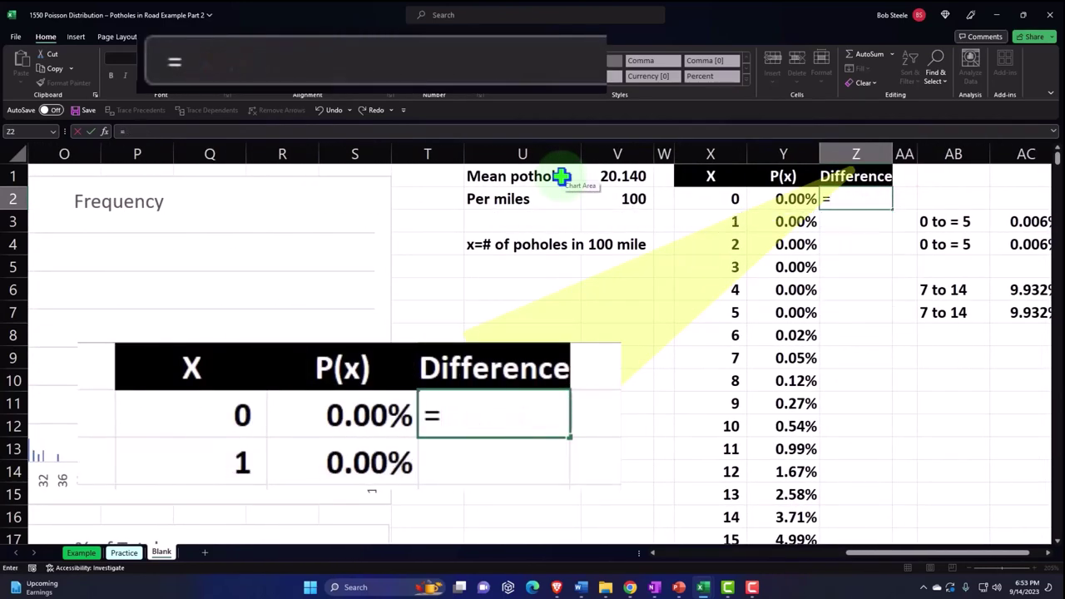
- Enter a formula in Z2 that subtracts the Poisson probability in Y2 from the simulated % of Total in H2
{"action": "left_click", "coordinate": [458, 200]}
{"action": "key", "text": "Left"}
{"action": "key", "text": "Left"}
{"action": "key", "text": "Left"}
{"action": "key", "text": "Left"}
{"action": "key", "text": "Left"}
{"action": "key", "text": "Left"}
{"action": "key", "text": "Left"}
{"action": "key", "text": "Left"}
{"action": "key", "text": "Left"}
{"action": "key", "text": "Left"}
{"action": "key", "text": "Left"}
{"action": "key", "text": "Left"}
{"action": "key", "text": "Left"}
{"action": "key", "text": "Left"}
{"action": "key", "text": "Left"}
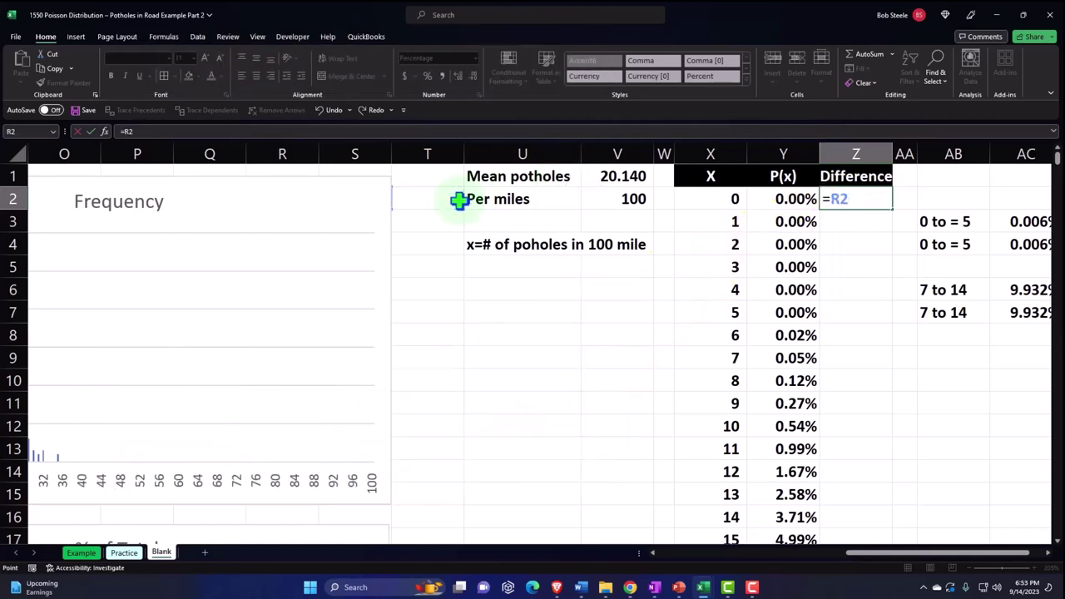
{"action": "key", "text": "Right"}
{"action": "key", "text": "Right"}
{"action": "key", "text": "Right"}
{"action": "key", "text": "Right"}
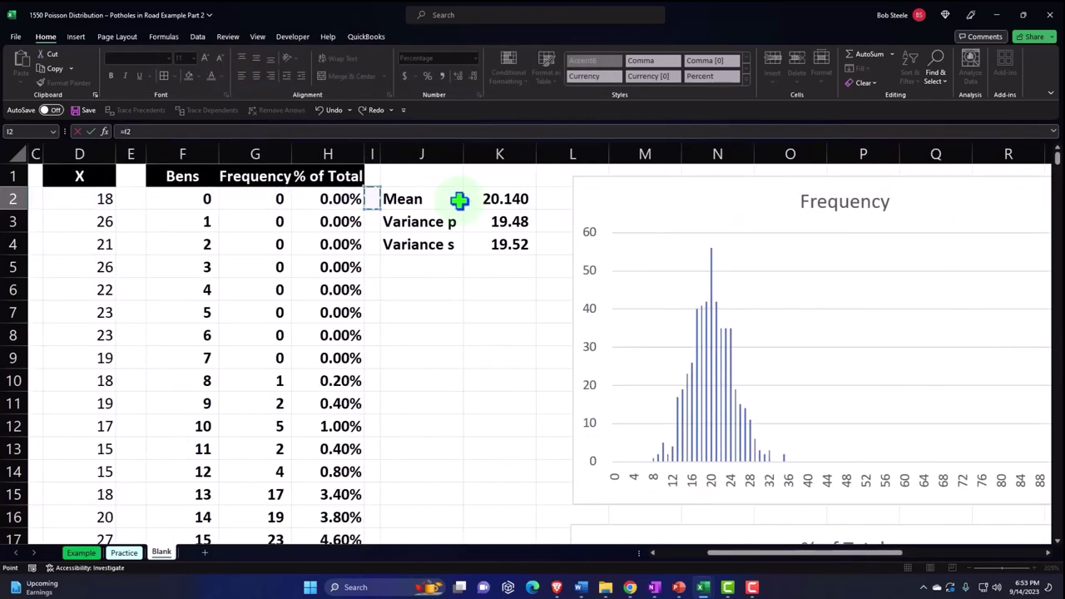
{"action": "key", "text": "Left"}
{"action": "type", "text": "-"}
{"action": "key", "text": "Left"}
{"action": "key", "text": "Left"}
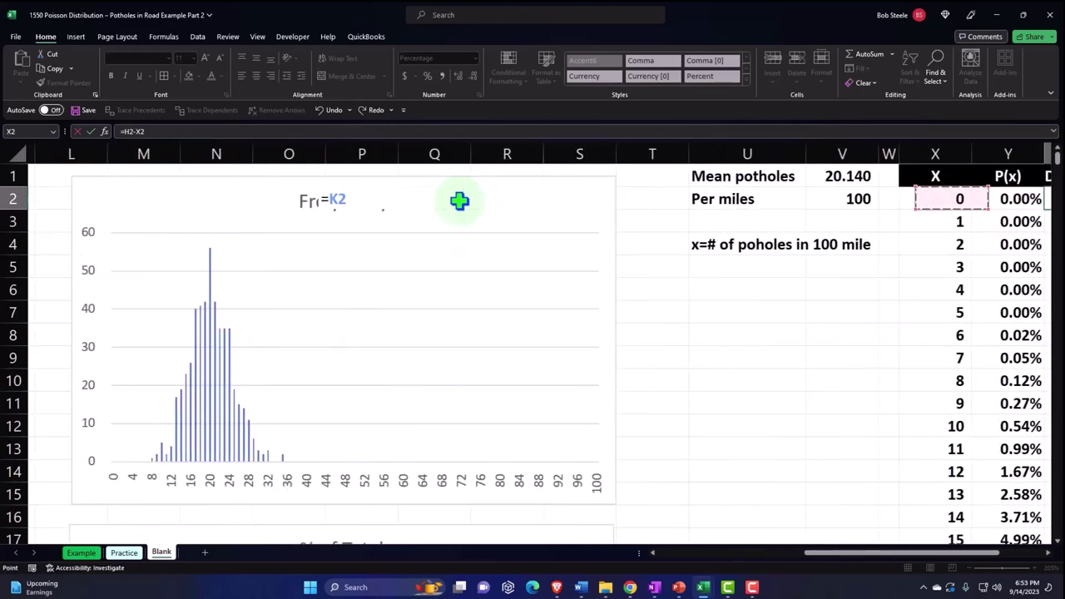
{"action": "key", "text": "Return"}
- Fill the Difference formula from Z2 down the column to the row for X = 100 and review the differences
{"action": "key", "text": "Right"}
{"action": "key", "text": "Right"}
{"action": "key", "text": "Right"}
{"action": "key", "text": "Right"}
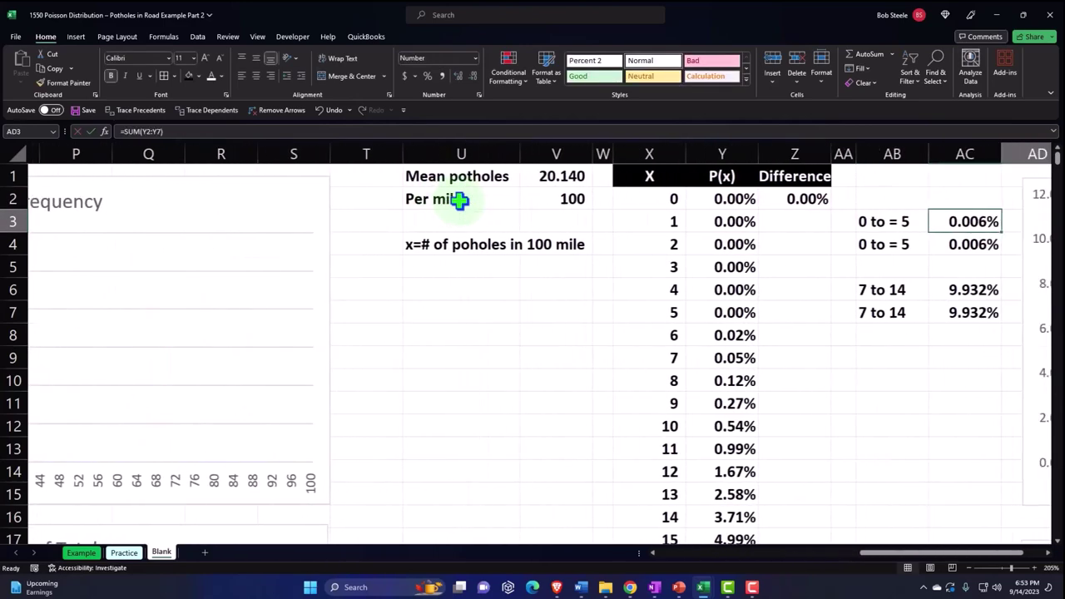
{"action": "left_click", "coordinate": [733, 201]}
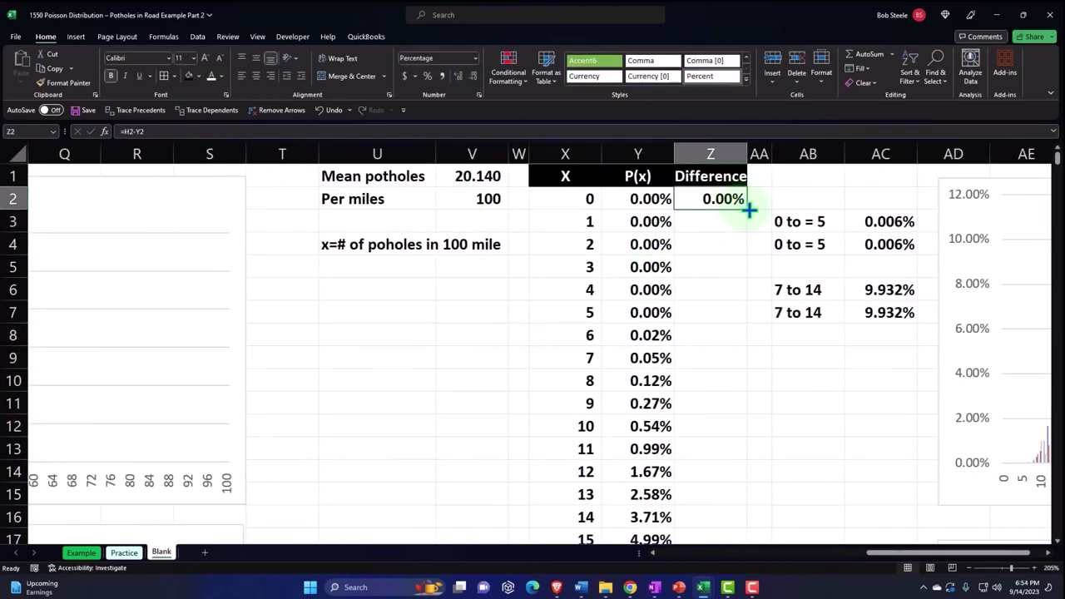
{"action": "double_click", "coordinate": [747, 209]}
{"action": "scroll", "coordinate": [728, 174], "scroll_direction": "down", "scroll_amount": 5}
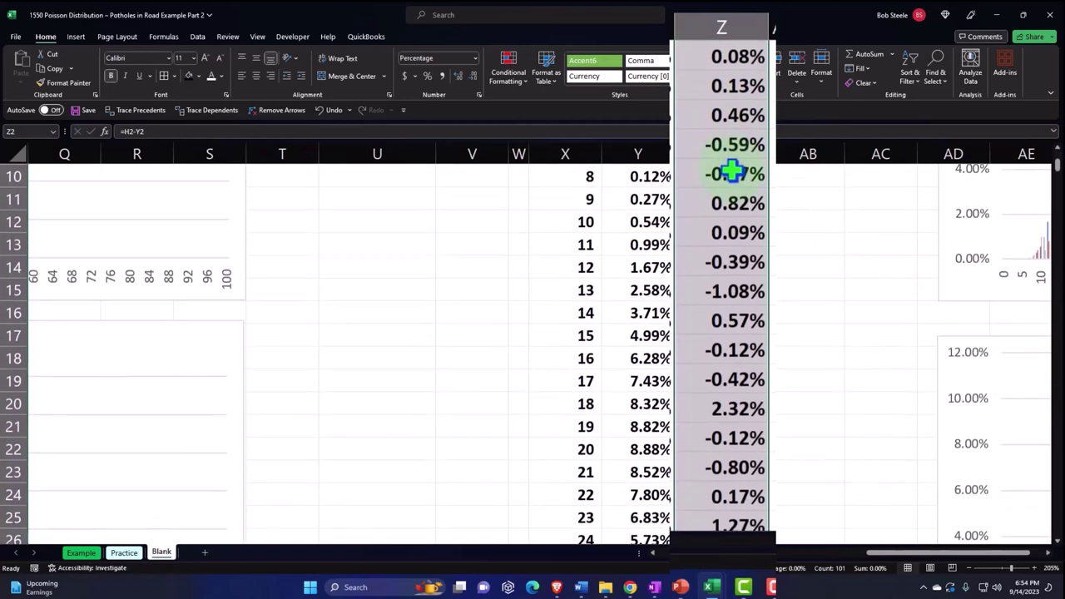
{"action": "scroll", "coordinate": [730, 173], "scroll_direction": "down", "scroll_amount": 8}
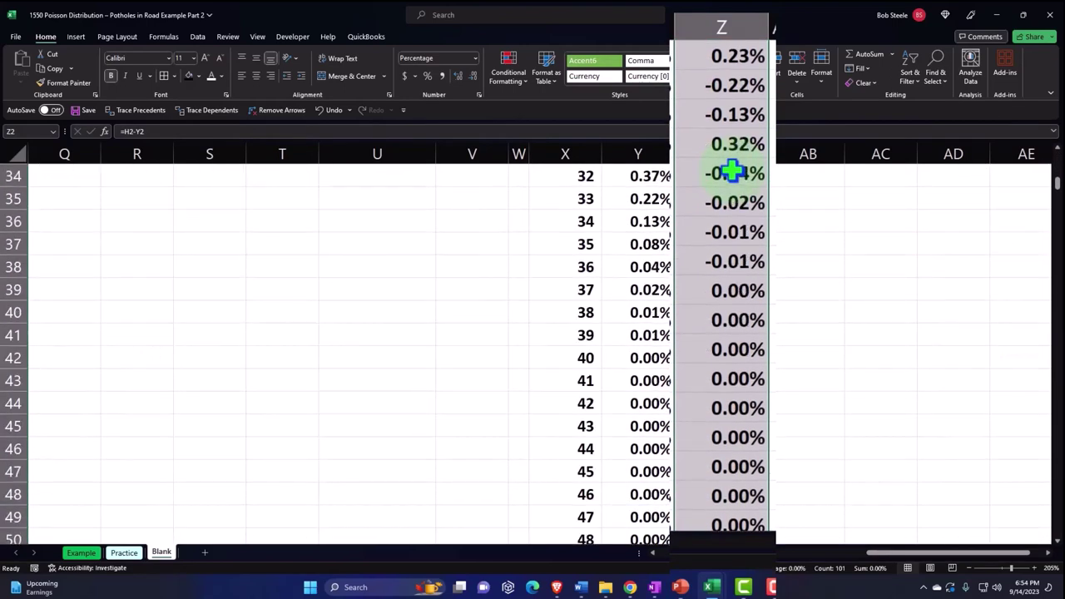
{"action": "scroll", "coordinate": [731, 173], "scroll_direction": "down", "scroll_amount": 12}
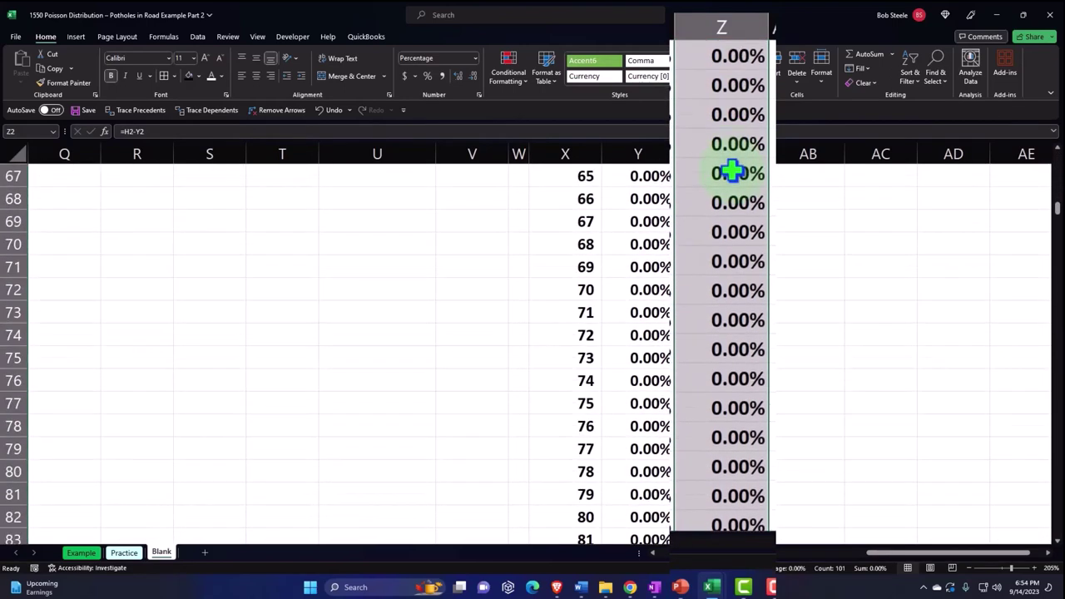
{"action": "scroll", "coordinate": [731, 172], "scroll_direction": "down", "scroll_amount": 3}
{"action": "scroll", "coordinate": [741, 378], "scroll_direction": "up", "scroll_amount": 19}
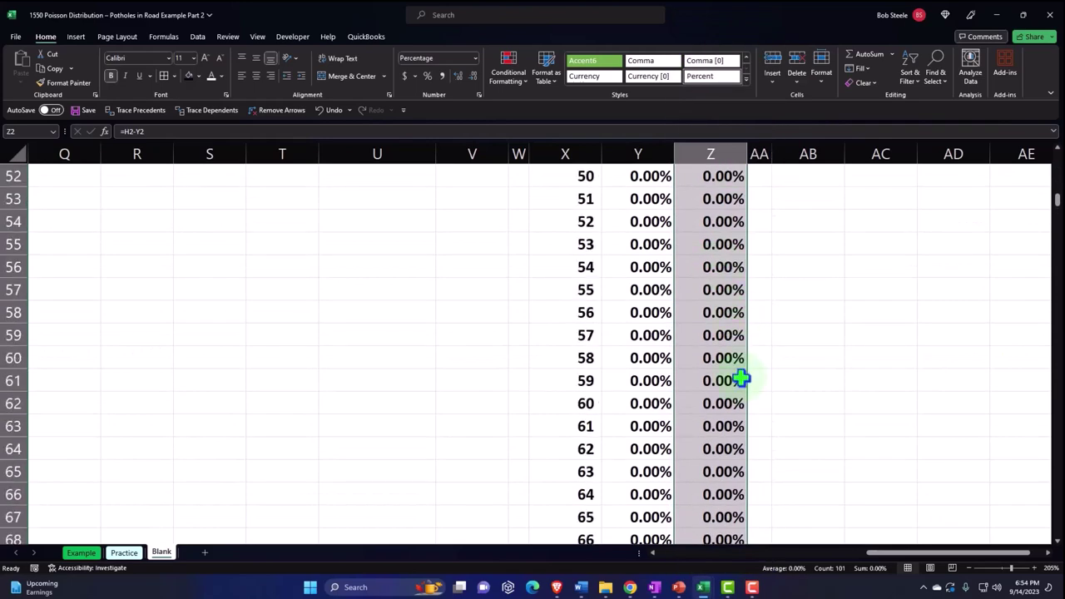
{"action": "scroll", "coordinate": [741, 378], "scroll_direction": "up", "scroll_amount": 9}
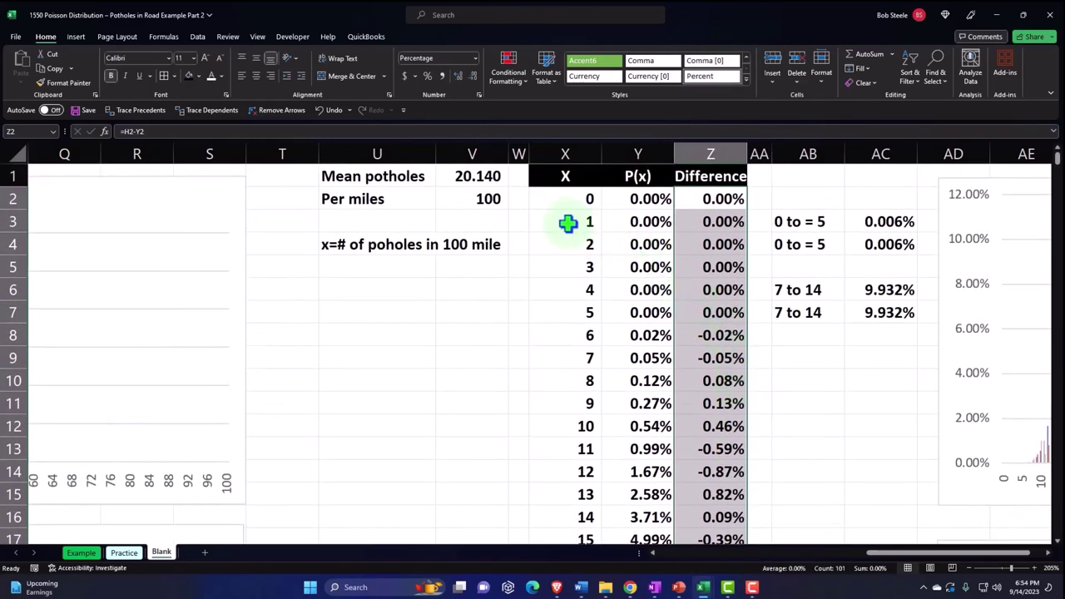
- Apply a custom light blue fill and borders to the simulated X data in D2:D501
{"action": "left_click", "coordinate": [559, 221]}
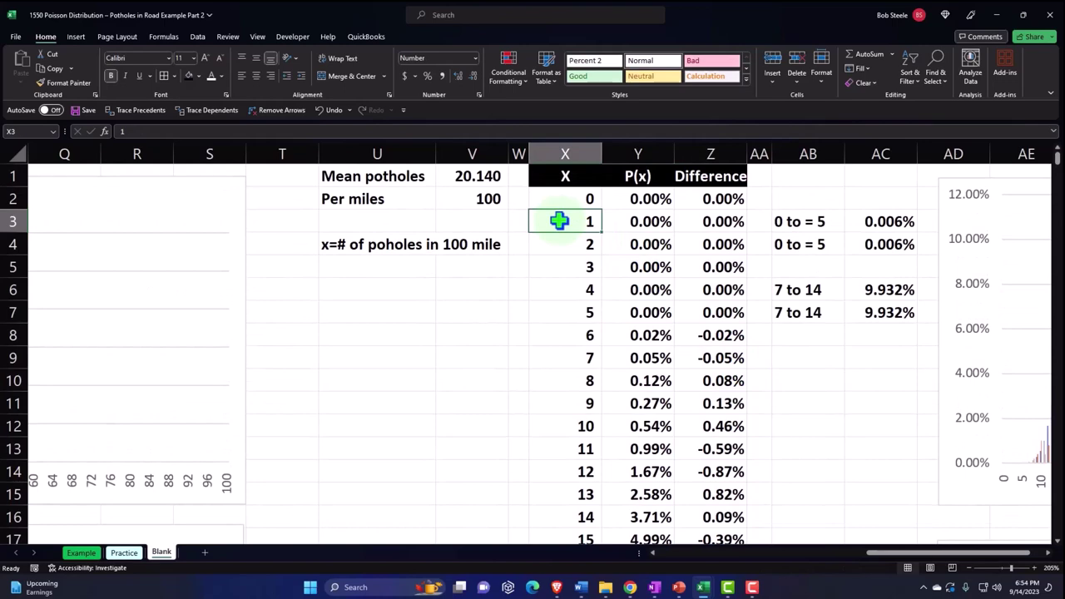
{"action": "key", "text": "Left"}
{"action": "key", "text": "Left"}
{"action": "key", "text": "Left"}
{"action": "key", "text": "Left"}
{"action": "key", "text": "Left"}
{"action": "key", "text": "Left"}
{"action": "key", "text": "Left"}
{"action": "key", "text": "Left"}
{"action": "key", "text": "Left"}
{"action": "key", "text": "Left"}
{"action": "key", "text": "Left"}
{"action": "key", "text": "Left"}
{"action": "key", "text": "Left"}
{"action": "key", "text": "Left"}
{"action": "key", "text": "Left"}
{"action": "key", "text": "Left"}
{"action": "key", "text": "Left"}
{"action": "key", "text": "Left"}
{"action": "key", "text": "Left"}
{"action": "key", "text": "Left"}
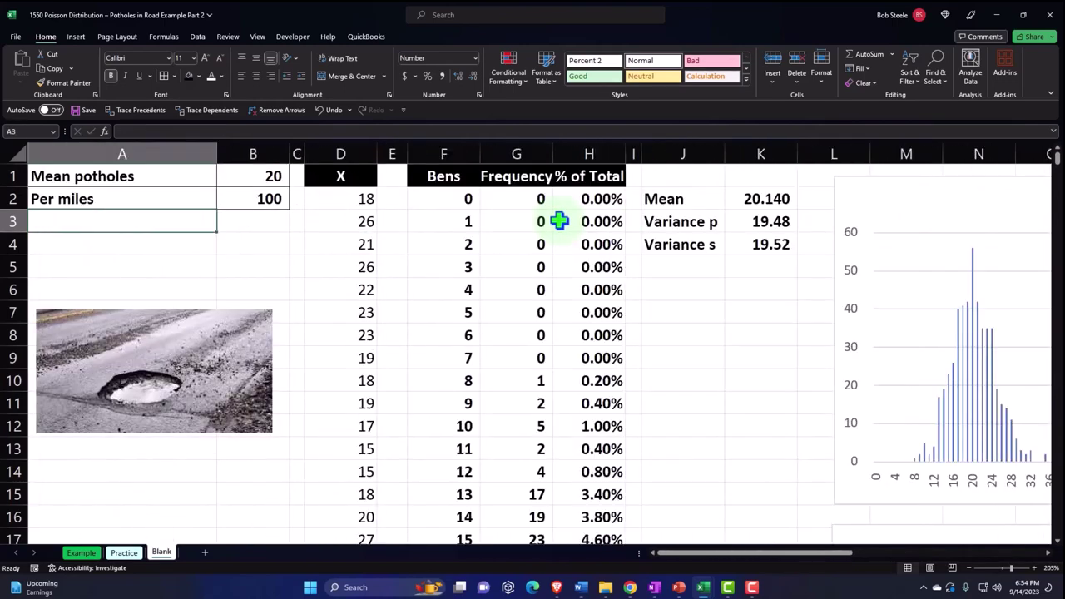
{"action": "left_click", "coordinate": [368, 58]}
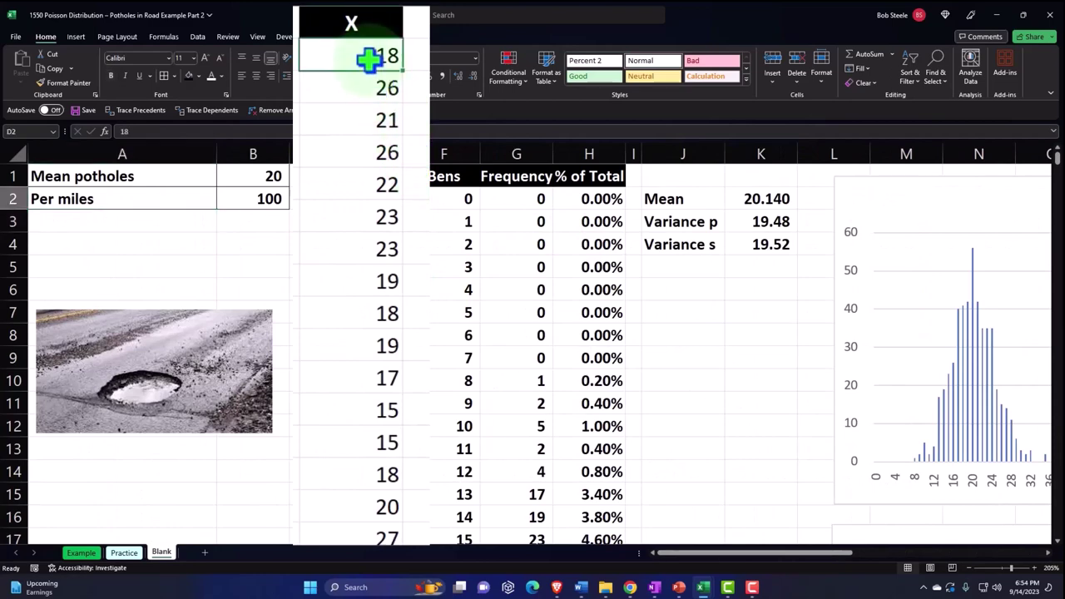
{"action": "key", "text": "ctrl+shift+Down"}
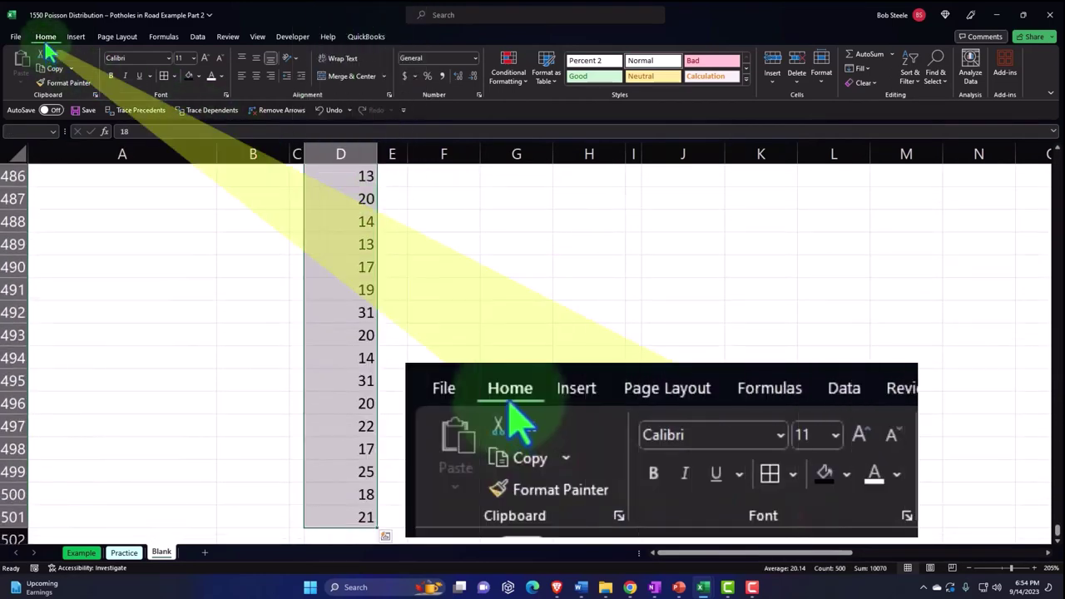
{"action": "scroll", "coordinate": [164, 81], "scroll_direction": "up", "scroll_amount": 2}
{"action": "key", "text": "ctrl+BackSpace"}
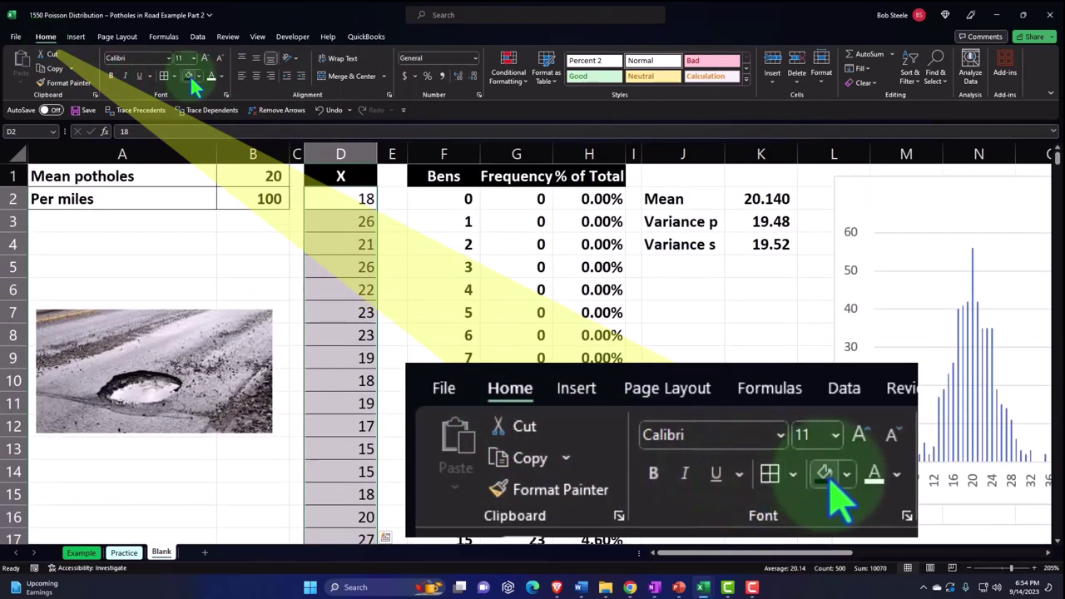
{"action": "left_click", "coordinate": [198, 77]}
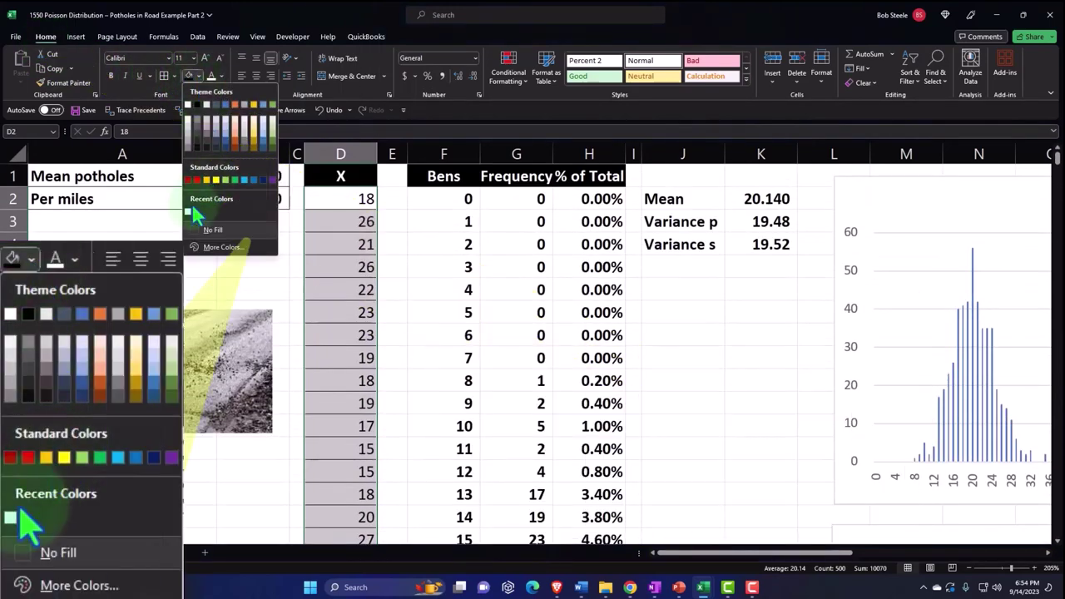
{"action": "left_click", "coordinate": [197, 248]}
{"action": "left_click", "coordinate": [701, 244]}
{"action": "left_click", "coordinate": [907, 68]}
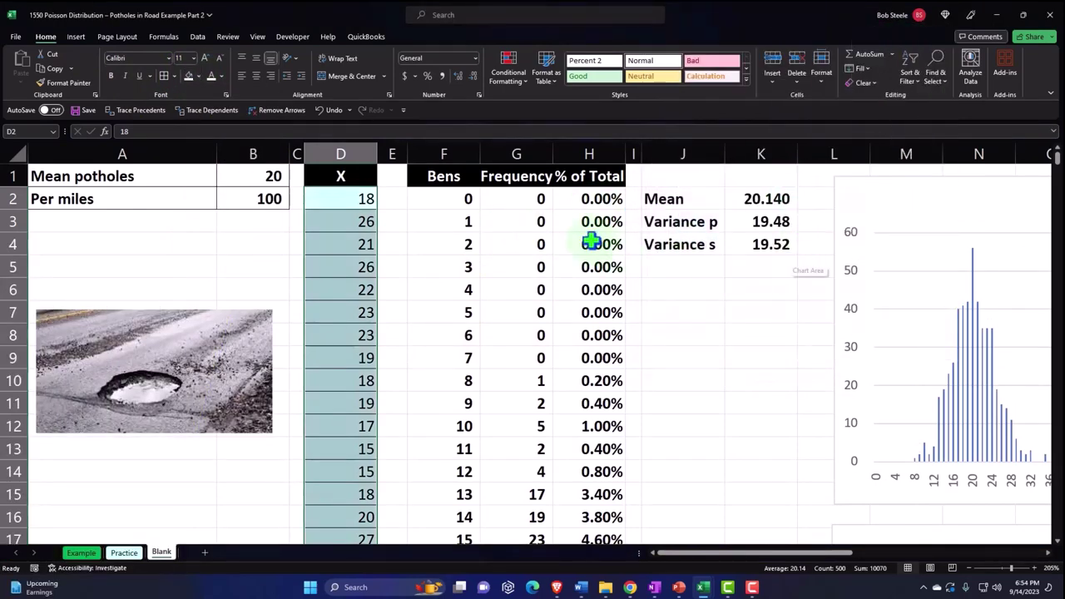
- Apply the light blue fill and borders to the Bens, Frequency and % of Total data in F2:H103
{"action": "left_click", "coordinate": [608, 240]}
{"action": "left_click", "coordinate": [426, 195]}
{"action": "key", "text": "ctrl+shift+Down"}
{"action": "key", "text": "ctrl+shift+Right"}
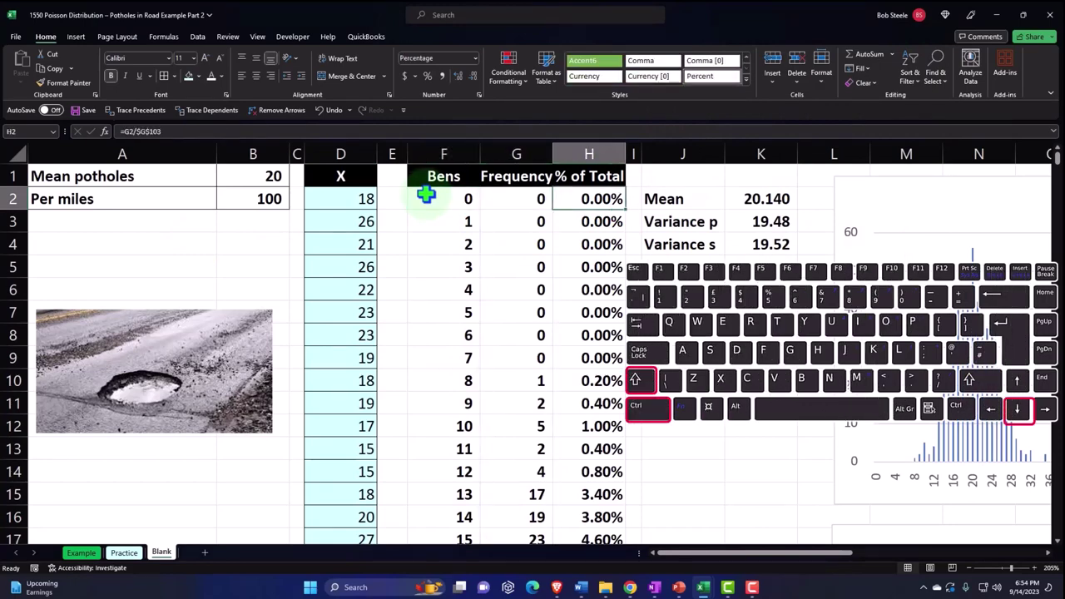
{"action": "key", "text": "ctrl+shift+Up"}
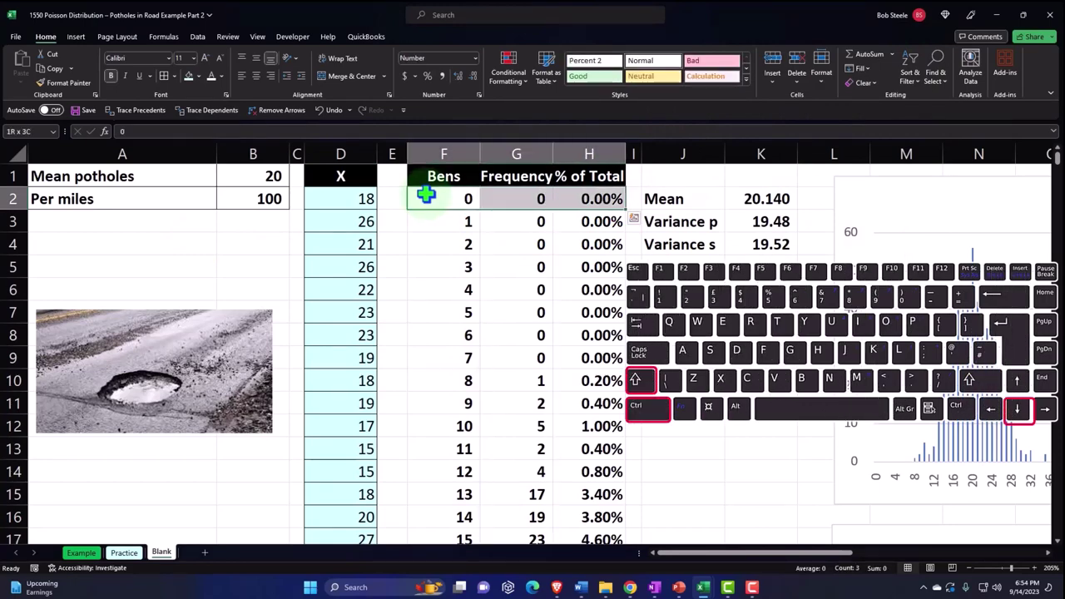
{"action": "key", "text": "ctrl+shift+Down"}
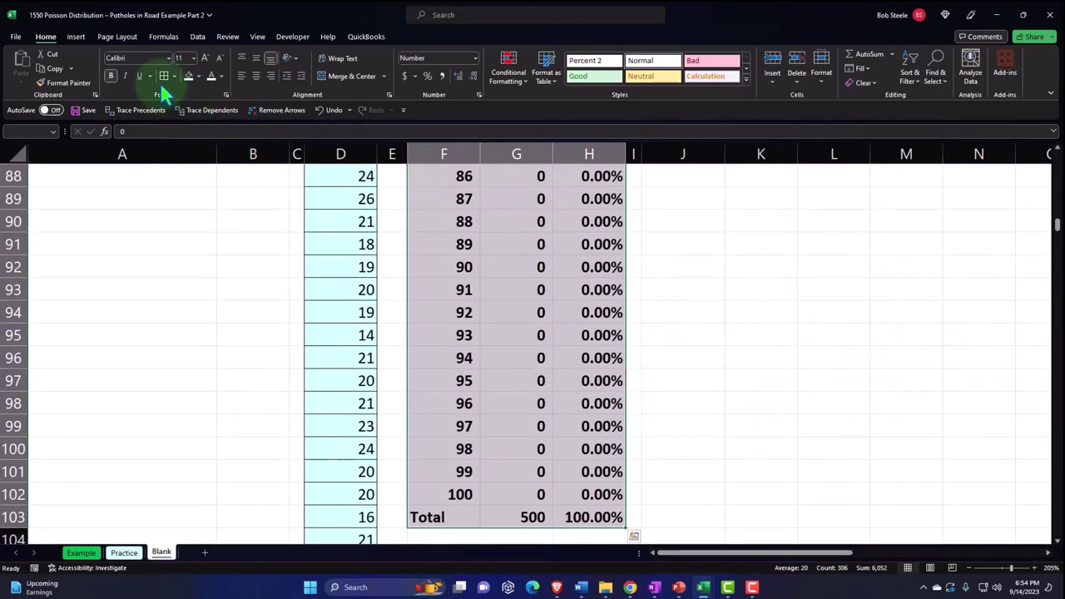
{"action": "key", "text": "ctrl+BackSpace"}
{"action": "left_click", "coordinate": [188, 75]}
{"action": "left_click", "coordinate": [540, 208]}
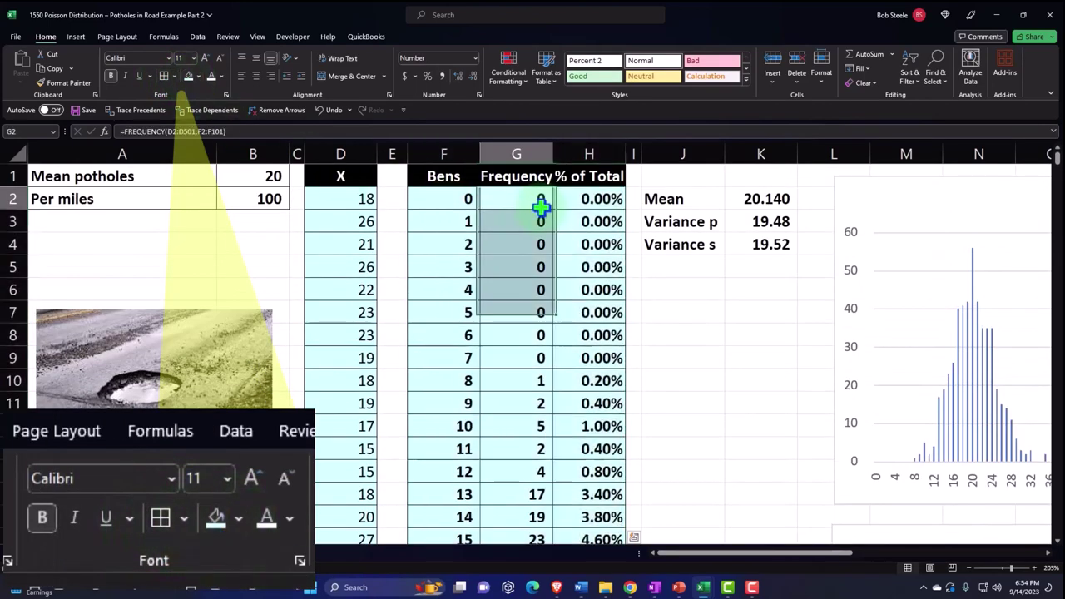
- Apply the light blue fill and borders to the mean and variance cells in J2:K4
{"action": "key", "text": "Right"}
{"action": "key", "text": "Right"}
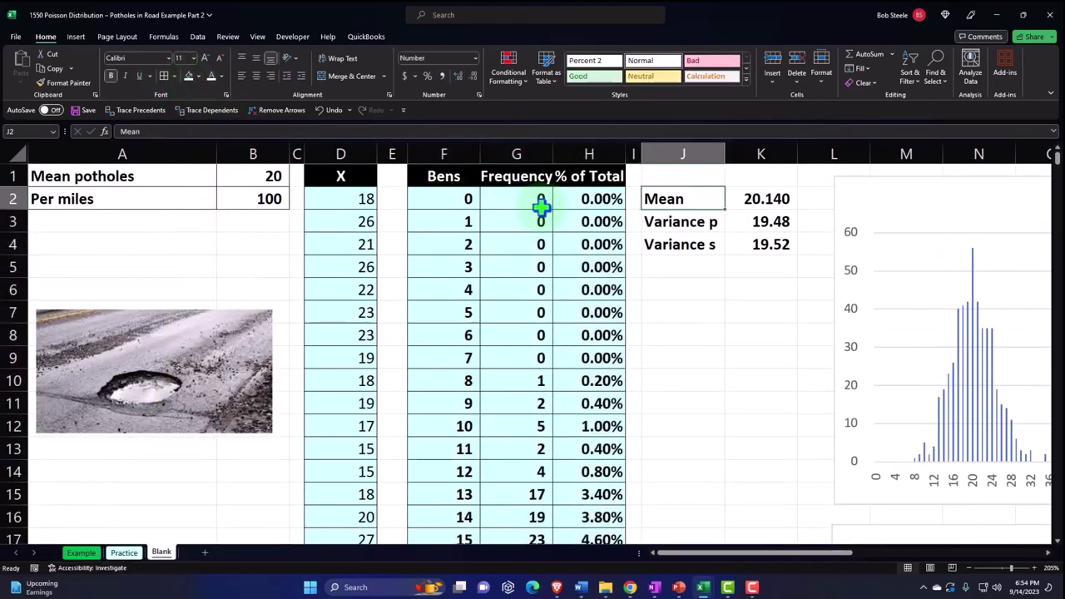
{"action": "key", "text": "shift+Down"}
{"action": "key", "text": "shift+Down"}
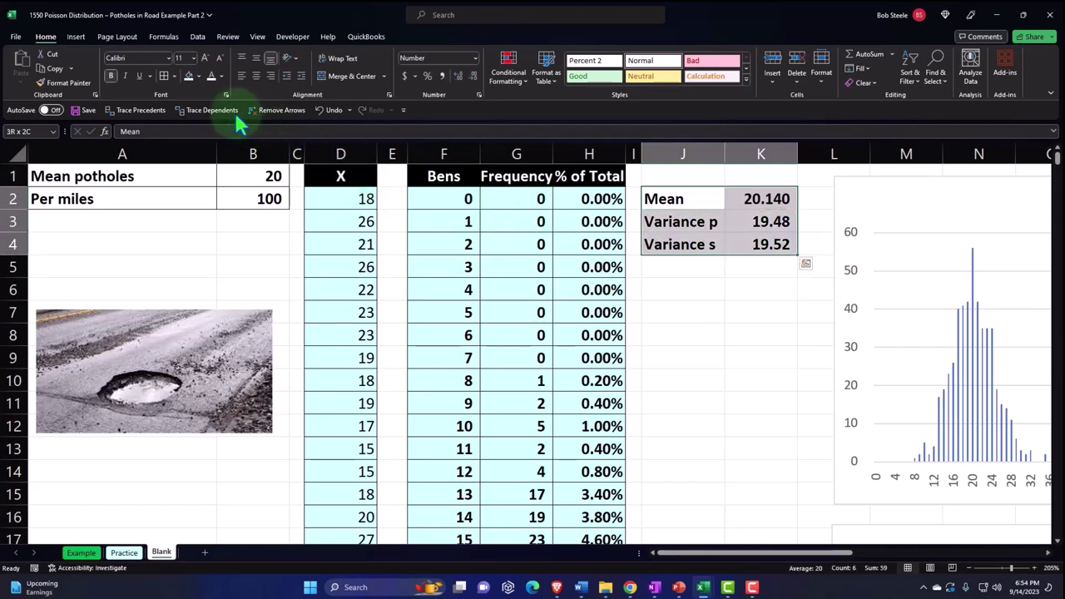
{"action": "left_click", "coordinate": [189, 76]}
{"action": "left_click", "coordinate": [691, 306]}
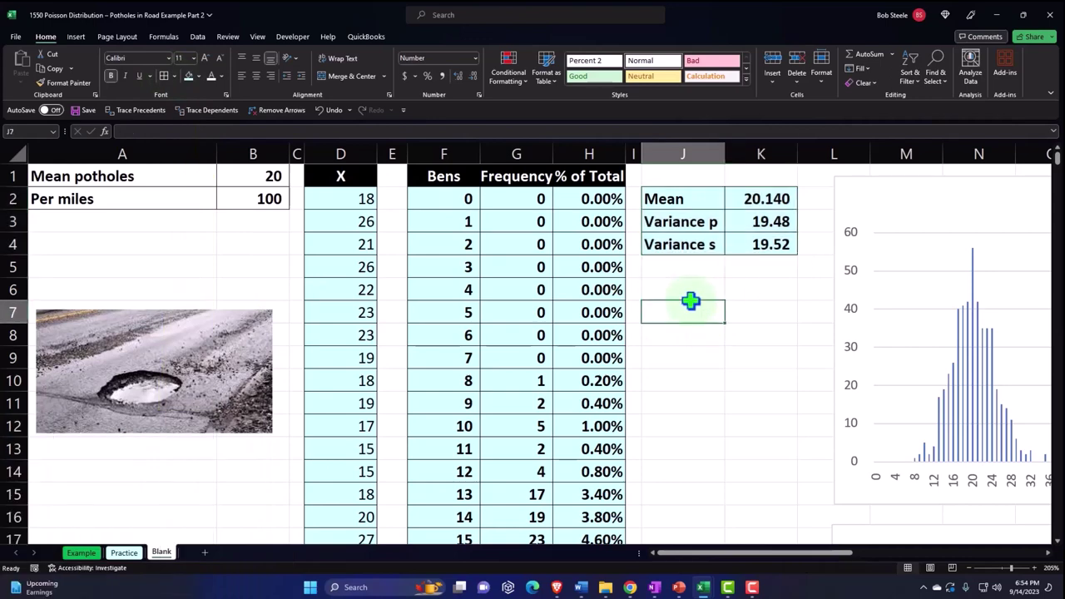
- Apply the light blue fill and borders to the mean potholes, per miles and x description cells in U1:V4
{"action": "key", "text": "Right"}
{"action": "key", "text": "Right"}
{"action": "key", "text": "Right"}
{"action": "key", "text": "Right"}
{"action": "key", "text": "Right"}
{"action": "key", "text": "Right"}
{"action": "key", "text": "Right"}
{"action": "key", "text": "Right"}
{"action": "key", "text": "Right"}
{"action": "key", "text": "Right"}
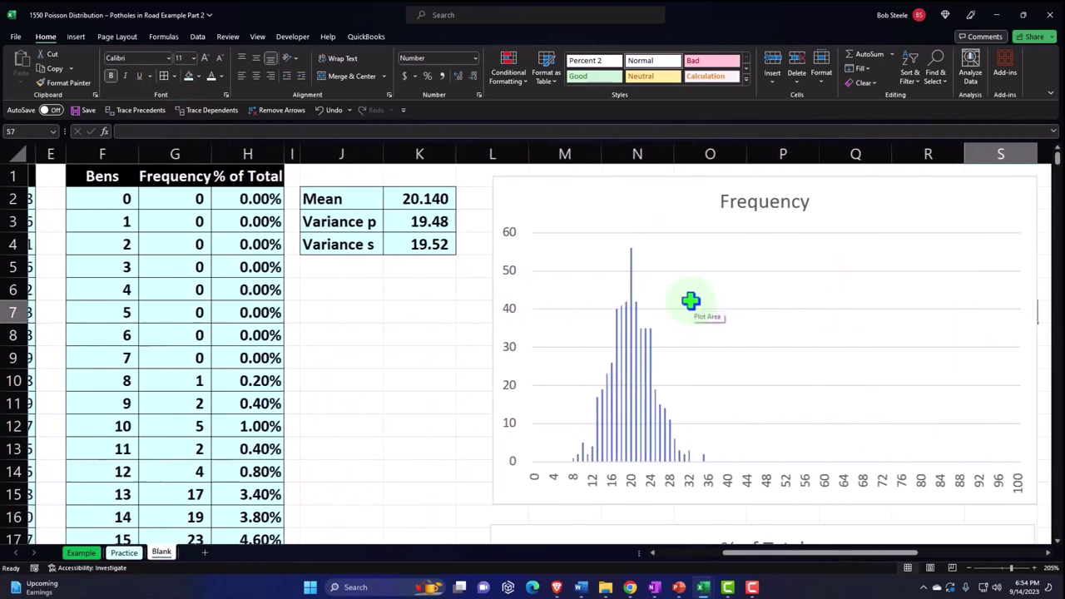
{"action": "key", "text": "Right"}
{"action": "key", "text": "Right"}
{"action": "key", "text": "Right"}
{"action": "key", "text": "Right"}
{"action": "key", "text": "Right"}
{"action": "key", "text": "Right"}
{"action": "key", "text": "Right"}
{"action": "key", "text": "Right"}
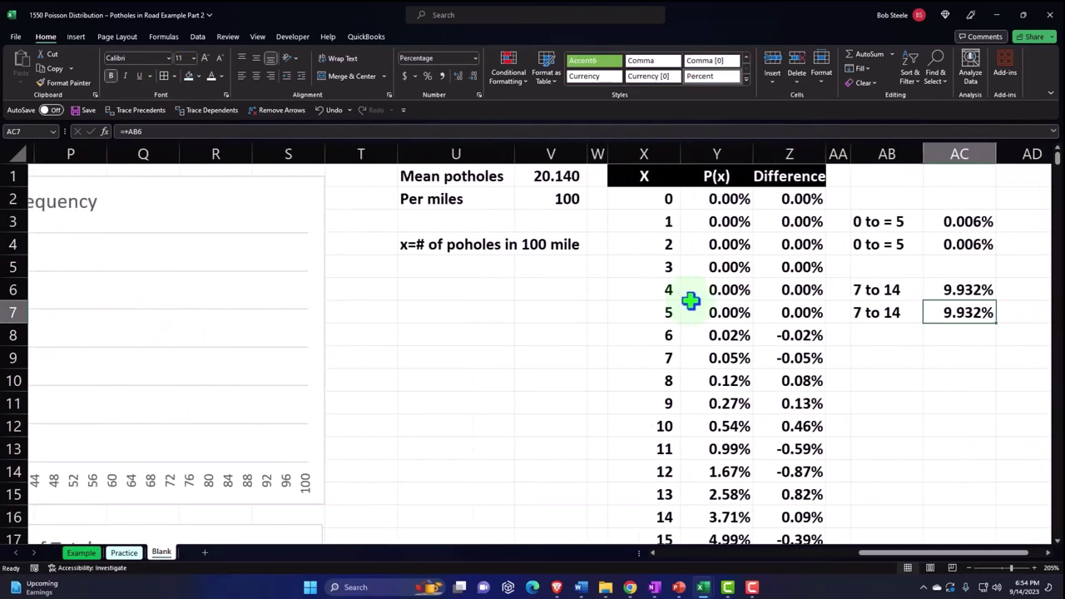
{"action": "left_click", "coordinate": [260, 295]}
{"action": "left_click_drag", "start_coordinate": [221, 178], "coordinate": [315, 244]}
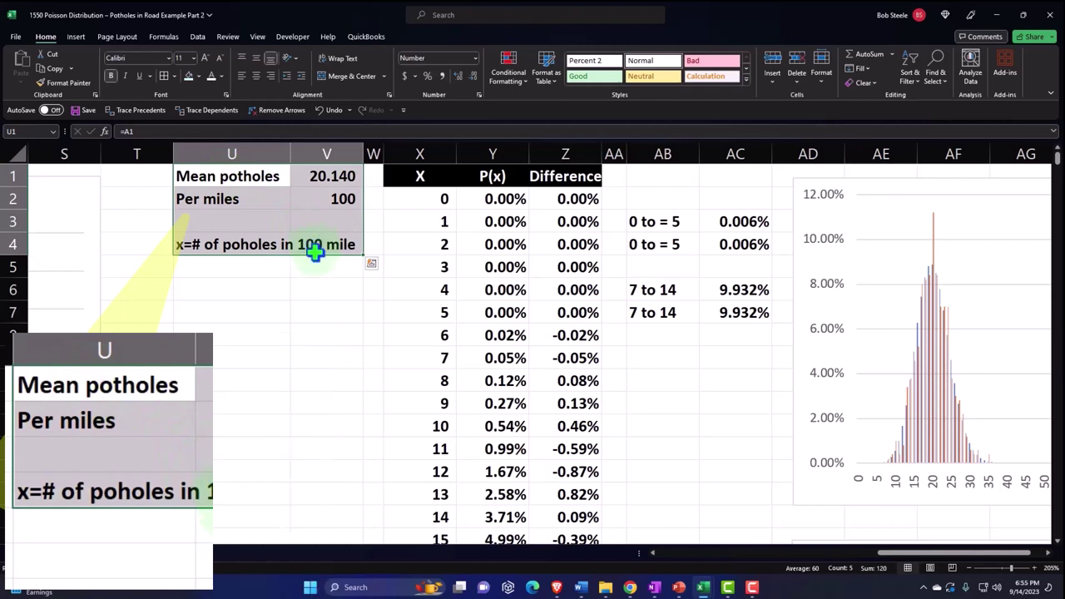
{"action": "left_click", "coordinate": [189, 75]}
- Apply the light blue fill and borders to the X, P(x) and Difference data in X2:Z103
{"action": "left_click", "coordinate": [412, 202]}
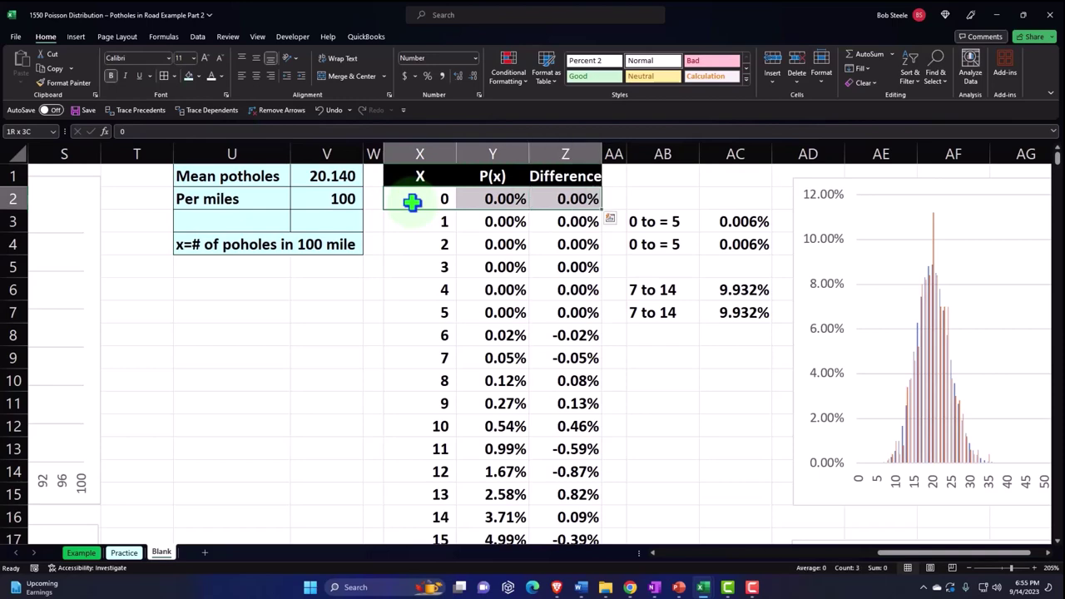
{"action": "key", "text": "ctrl+shift+Down"}
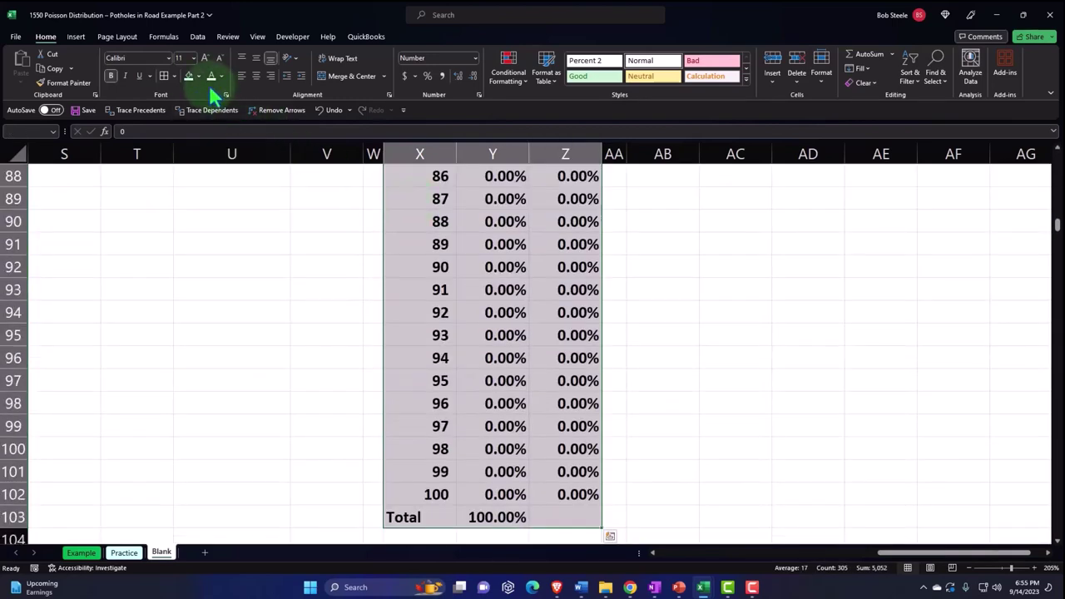
{"action": "key", "text": "ctrl+BackSpace"}
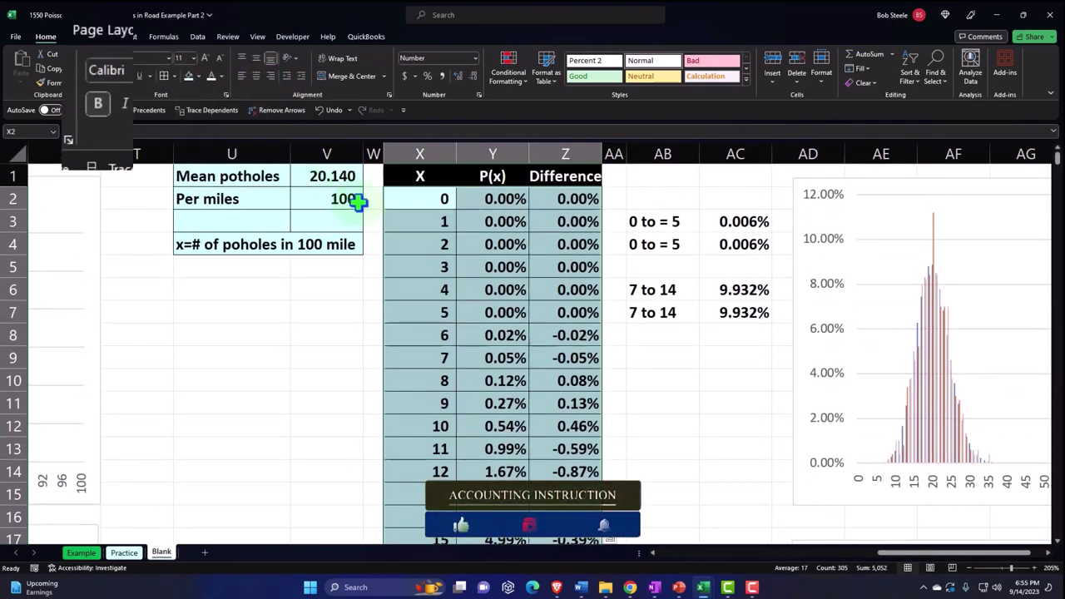
{"action": "left_click", "coordinate": [420, 202]}
{"action": "key", "text": "Right"}
{"action": "key", "text": "Right"}
{"action": "key", "text": "Right"}
{"action": "key", "text": "Right"}
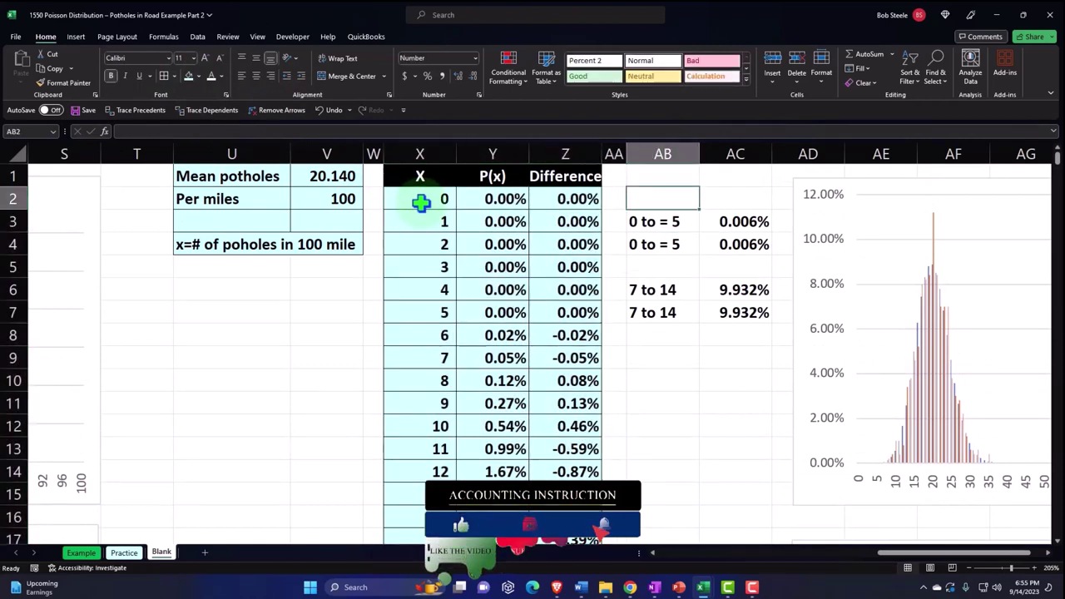
{"action": "key", "text": "shift+Right"}
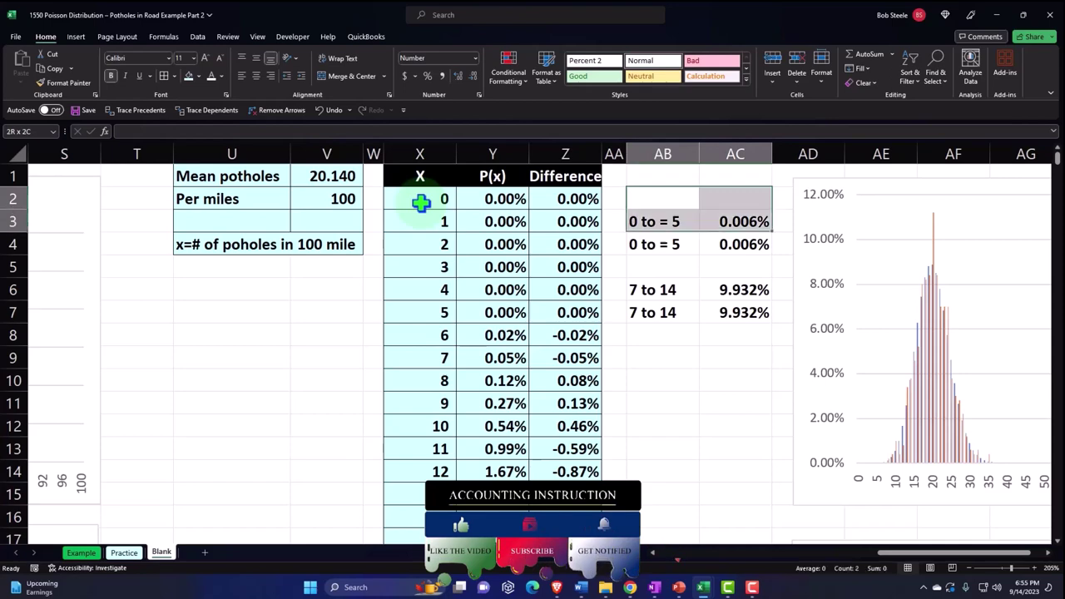
{"action": "key", "text": "shift+Down"}
{"action": "key", "text": "shift+Down"}
{"action": "key", "text": "shift+Down"}
{"action": "key", "text": "shift+Down"}
{"action": "key", "text": "ctrl+shift+Down"}
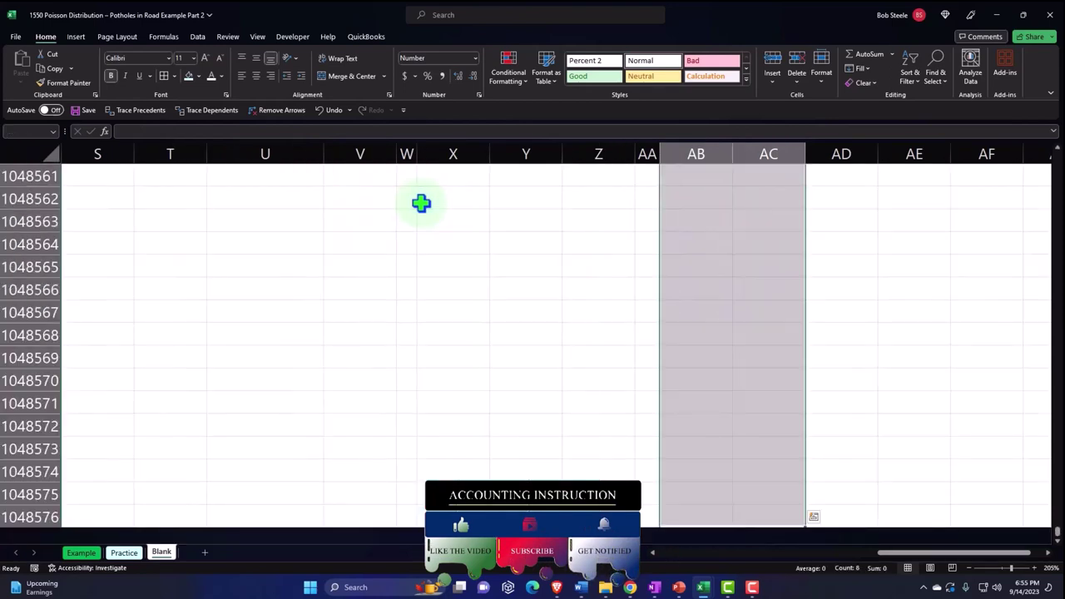
{"action": "scroll", "coordinate": [421, 203], "scroll_direction": "up", "scroll_amount": 12}
{"action": "left_click_drag", "start_coordinate": [1058, 539], "coordinate": [1045, 135]}
- Apply the light blue fill and borders to the 0 to = 5 and 7 to 14 probability cells in AB2:AC7
{"action": "left_click_drag", "start_coordinate": [663, 204], "coordinate": [718, 312]}
{"action": "left_click", "coordinate": [189, 76]}
{"action": "left_click", "coordinate": [164, 75]}
{"action": "left_click", "coordinate": [666, 308]}
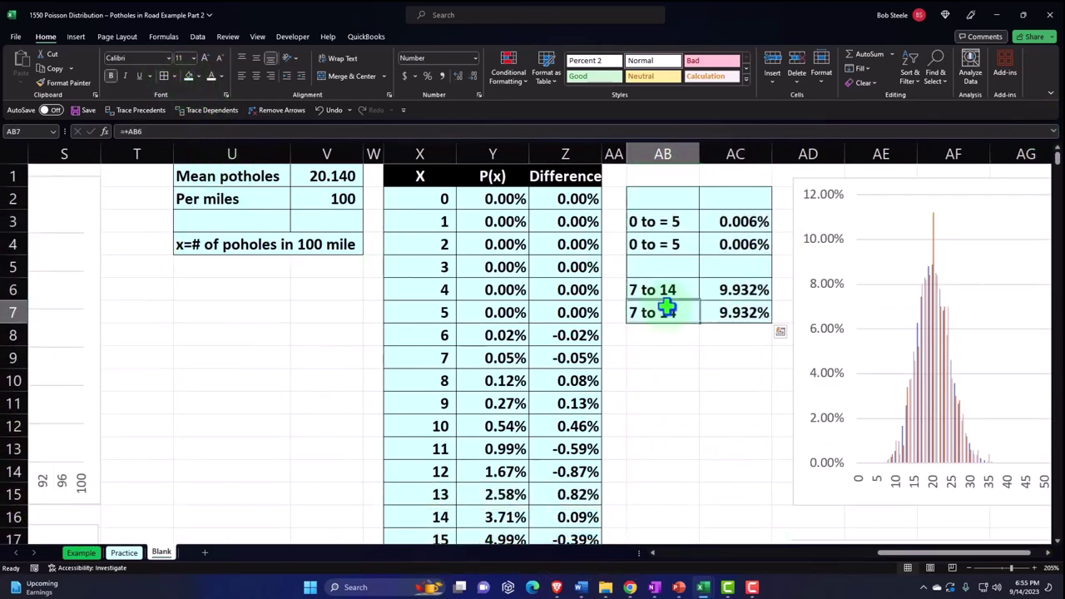
- Review the chart comparing P(x) with % of Total and the formatted data blocks at the start of the sheet
{"action": "key", "text": "Right"}
{"action": "key", "text": "Right"}
{"action": "key", "text": "Right"}
{"action": "key", "text": "Right"}
{"action": "key", "text": "Right"}
{"action": "key", "text": "Right"}
{"action": "key", "text": "Right"}
{"action": "key", "text": "Right"}
{"action": "key", "text": "Right"}
{"action": "key", "text": "Right"}
{"action": "key", "text": "Right"}
{"action": "key", "text": "Right"}
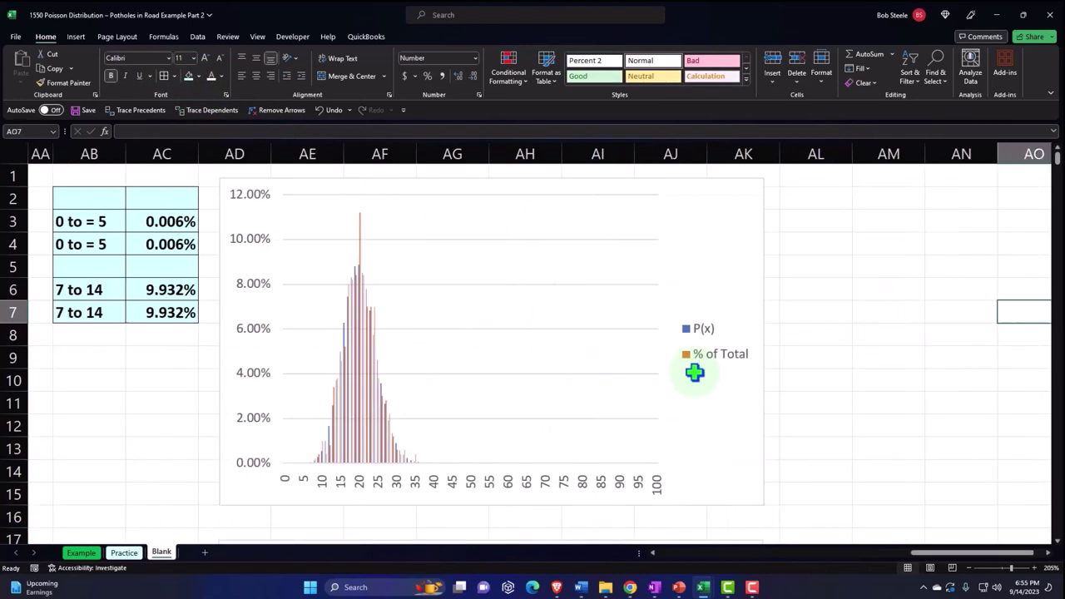
{"action": "key", "text": "Home"}
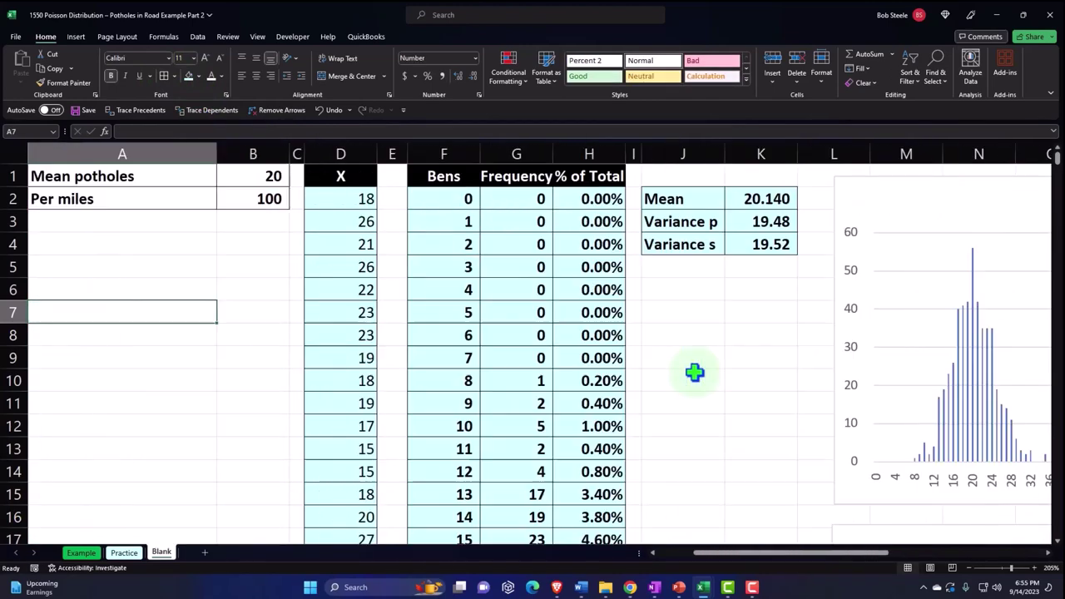
- Spell-check the whole sheet and correct "poholes" to "potholes" in the x description in U4
{"action": "left_click", "coordinate": [227, 36]}
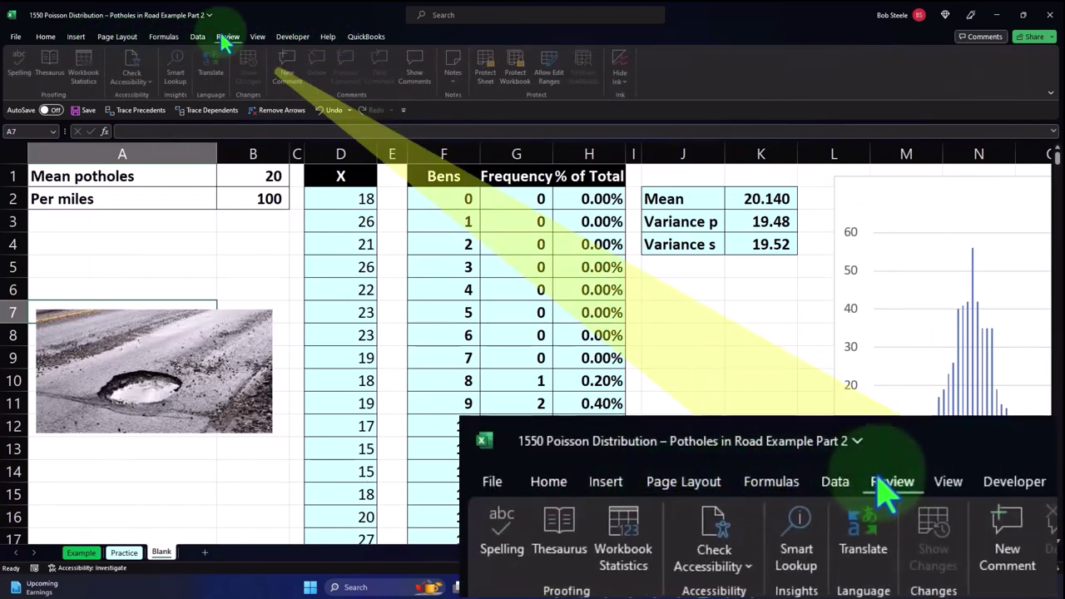
{"action": "left_click", "coordinate": [17, 76]}
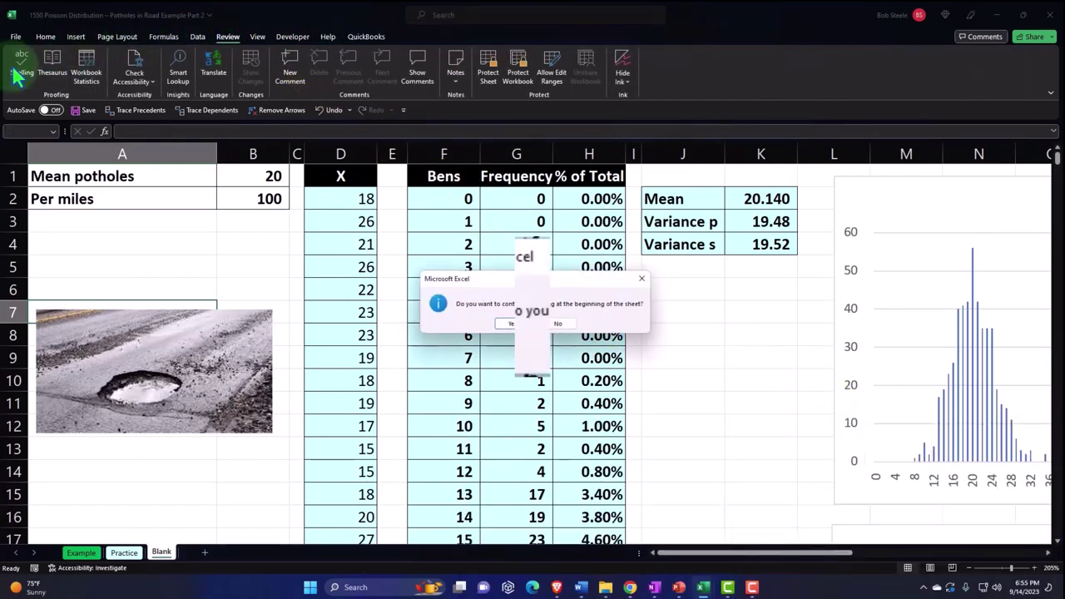
{"action": "left_click", "coordinate": [518, 327]}
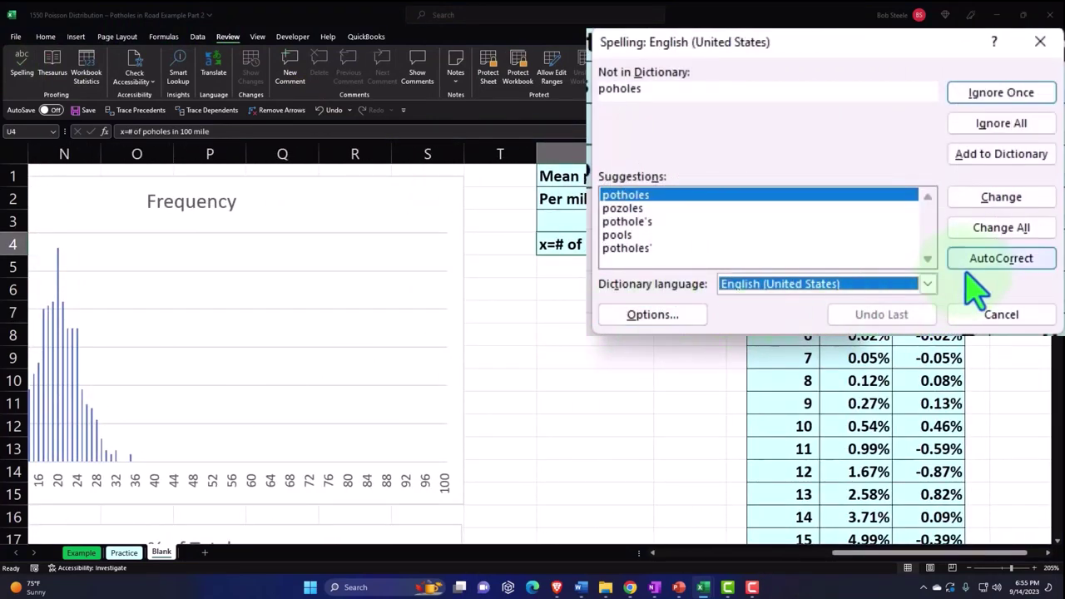
{"action": "left_click", "coordinate": [994, 200]}
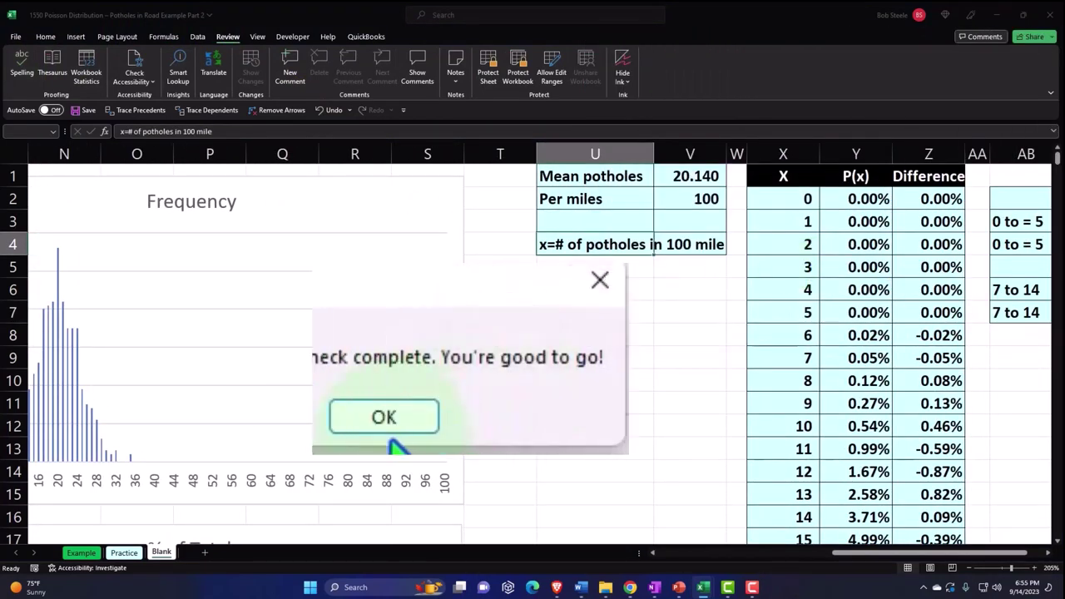
{"action": "left_click", "coordinate": [388, 426]}
{"action": "left_click", "coordinate": [607, 309]}
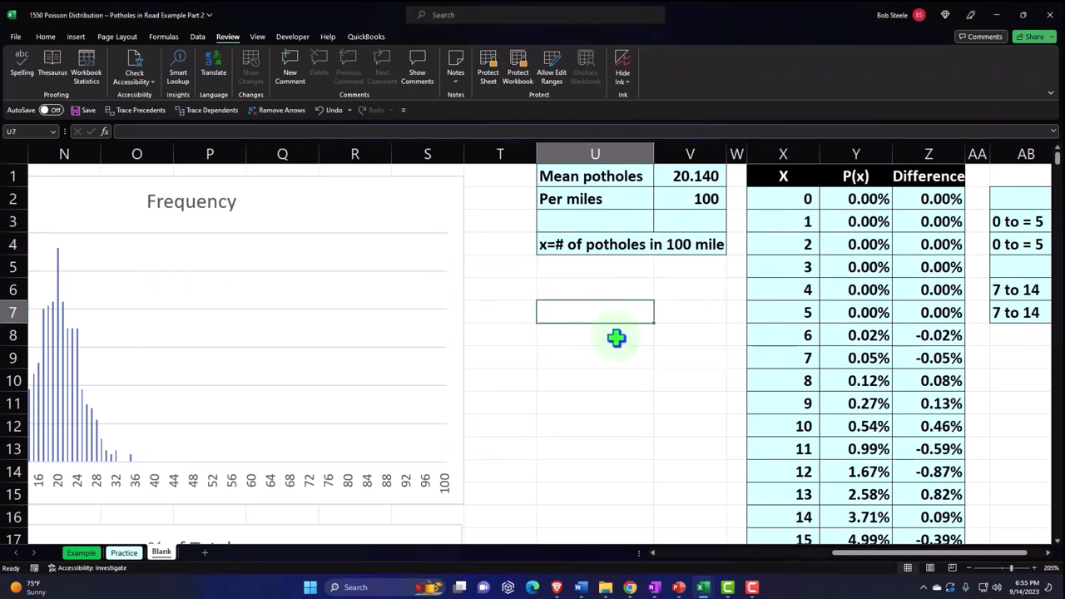